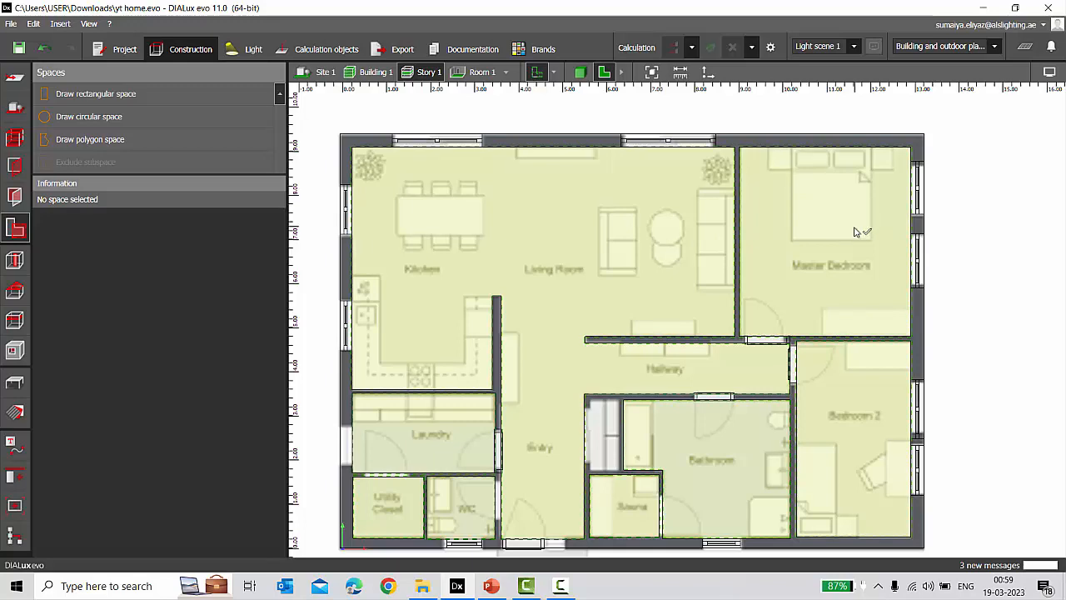
Rename the master bedroom space as MASTER BEDROOM.
scroll(862, 231, up, 2)
click(788, 286)
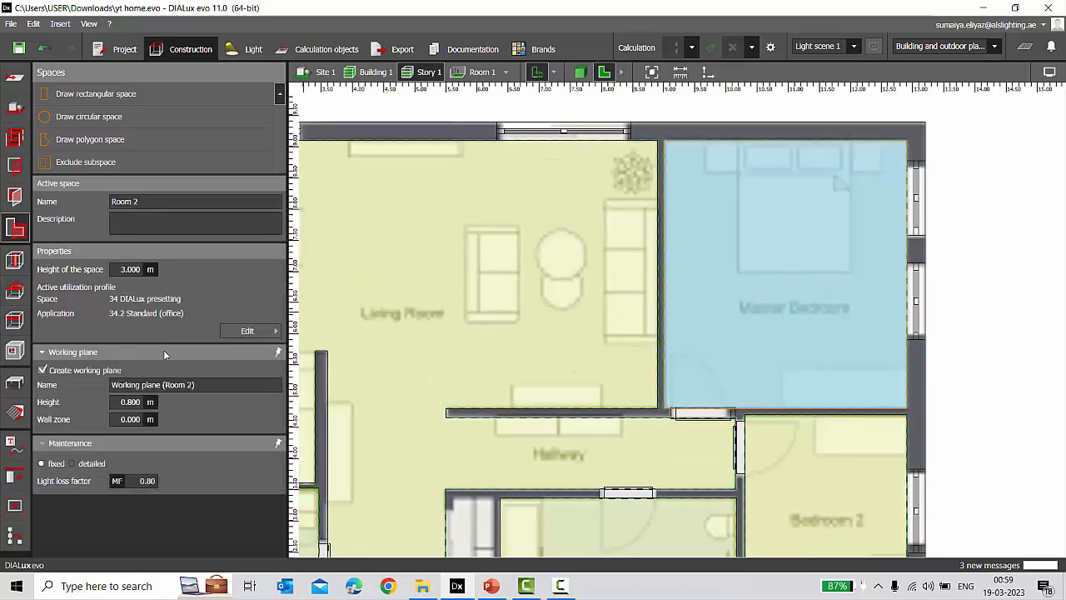
click(117, 218)
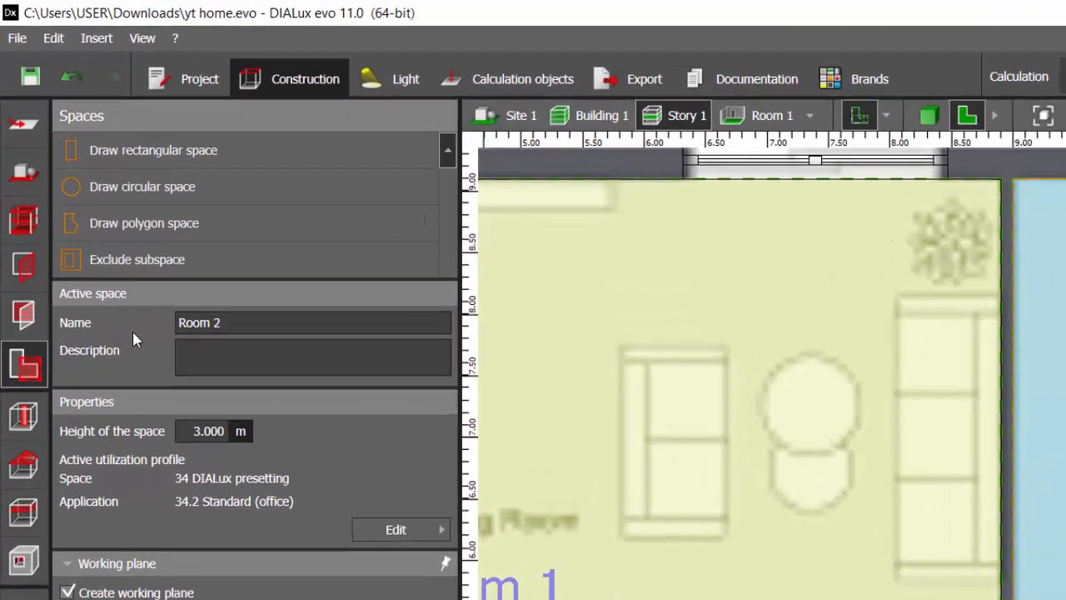
click(163, 203)
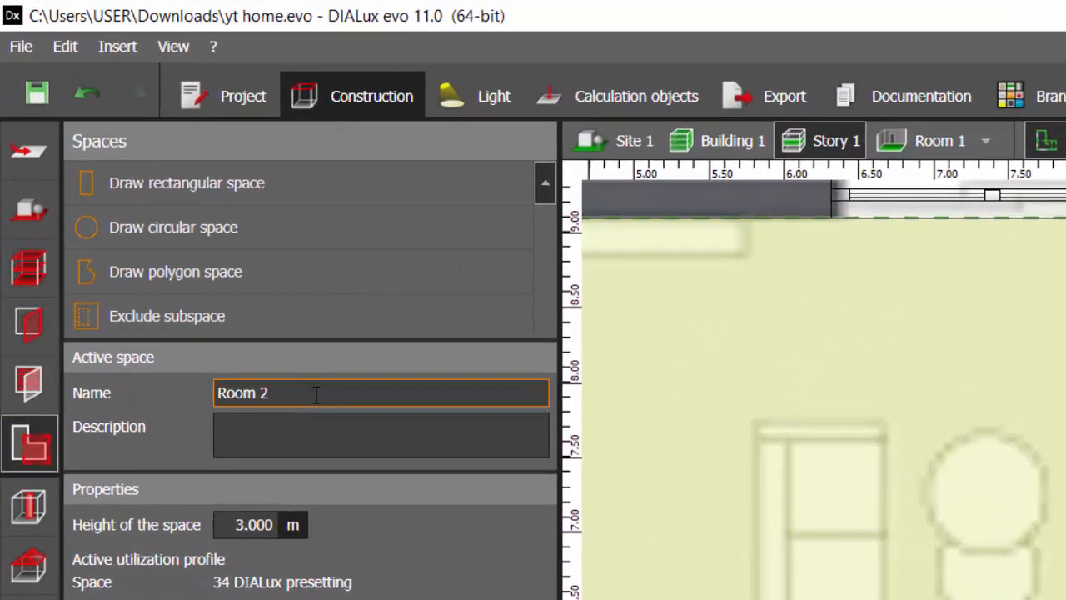
key(ctrl+a)
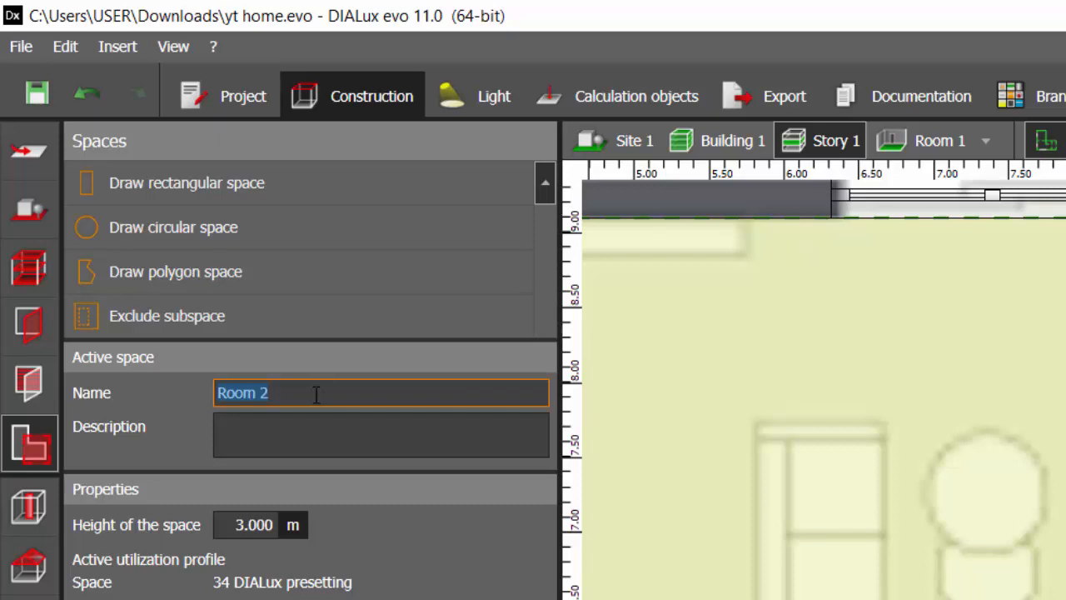
text(MASTER BED)
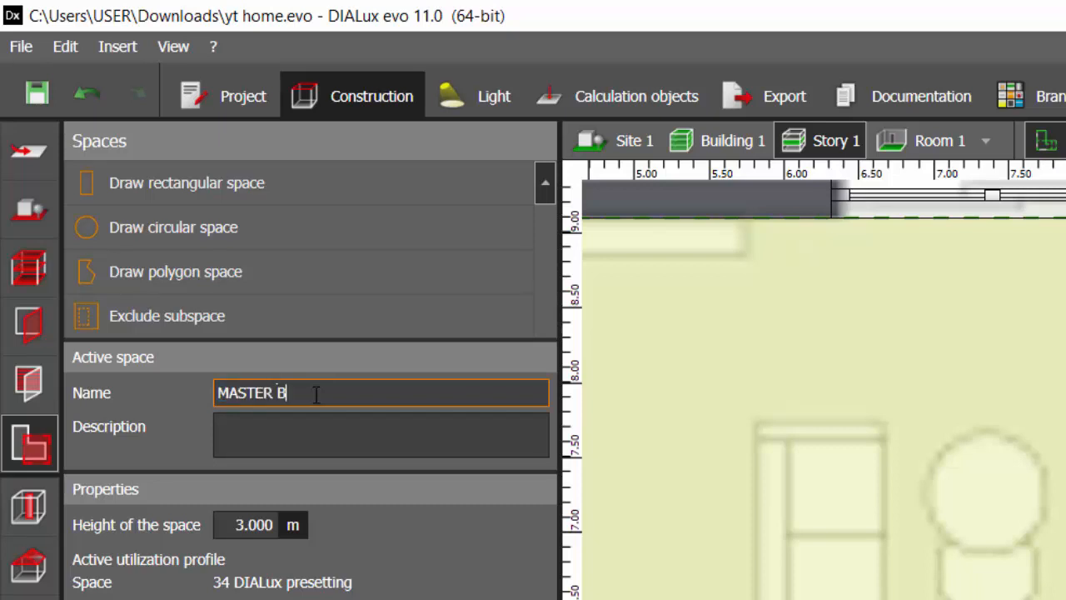
text(ROOM)
key(Return)
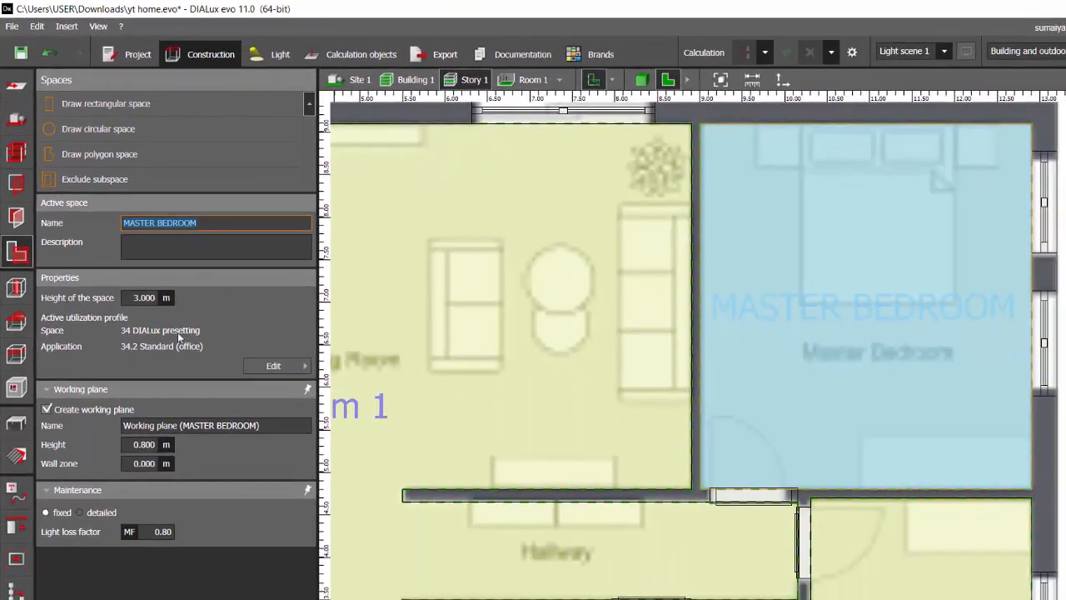
Assign the master bedroom the utilisation template 34 Offices with the application 34.1 Filing, copying, etc.
click(275, 367)
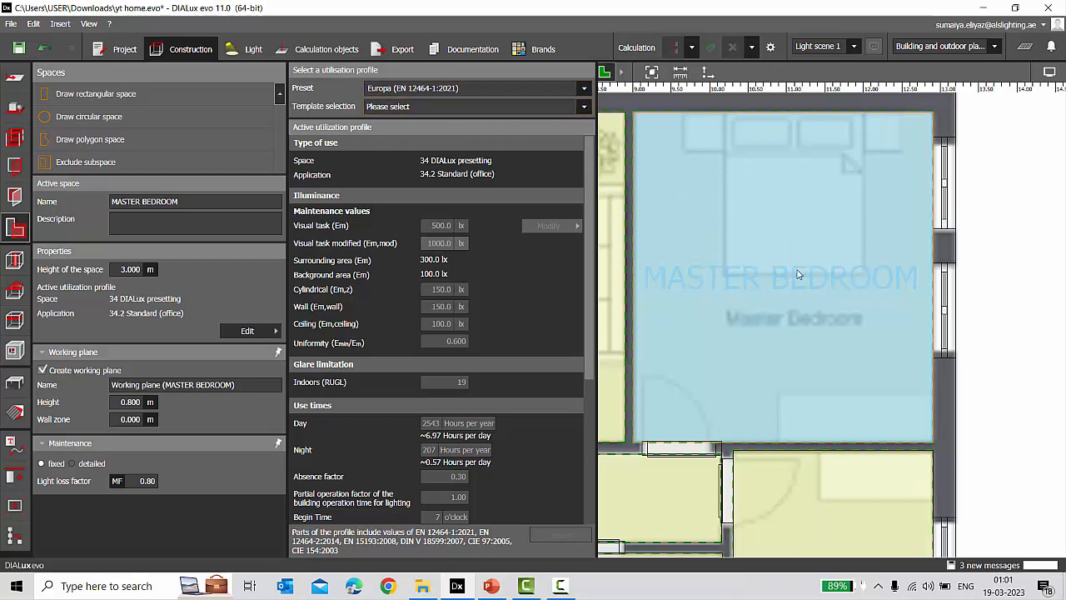
click(472, 108)
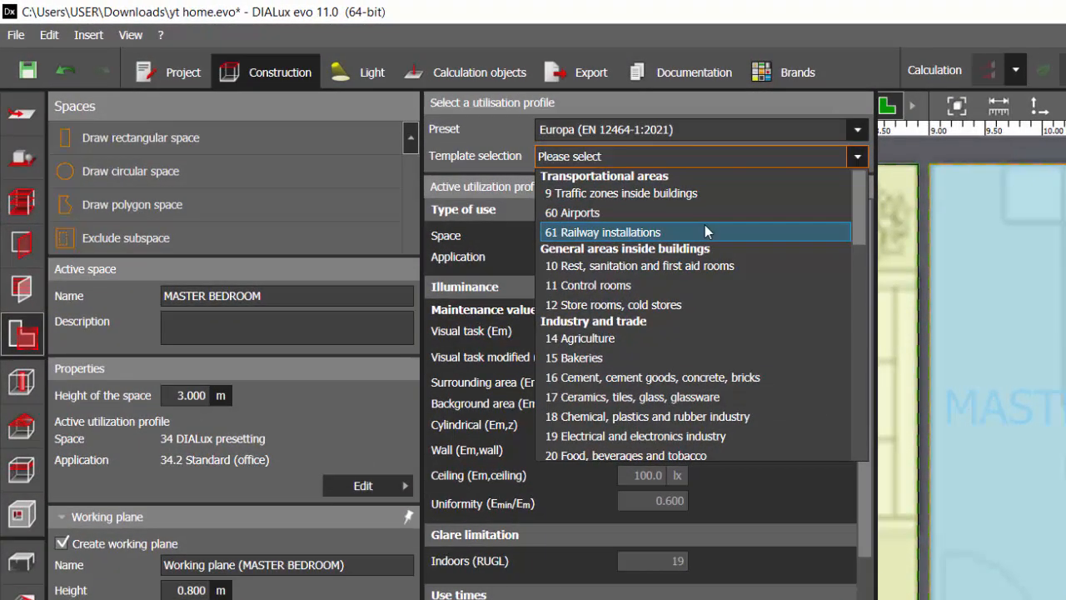
scroll(705, 225, down, 3)
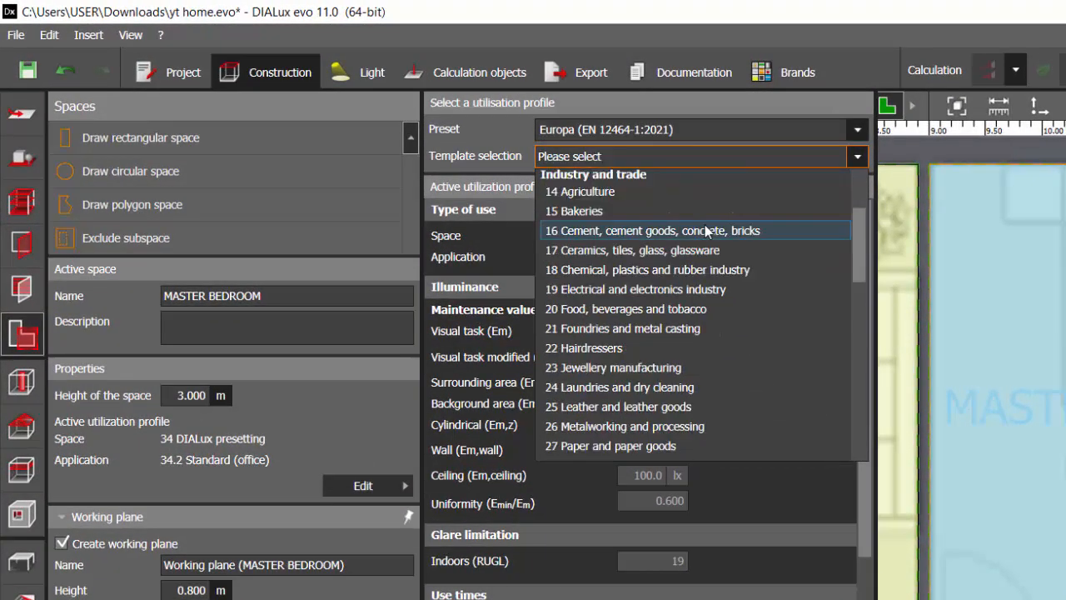
scroll(705, 225, up, 1)
scroll(705, 230, up, 3)
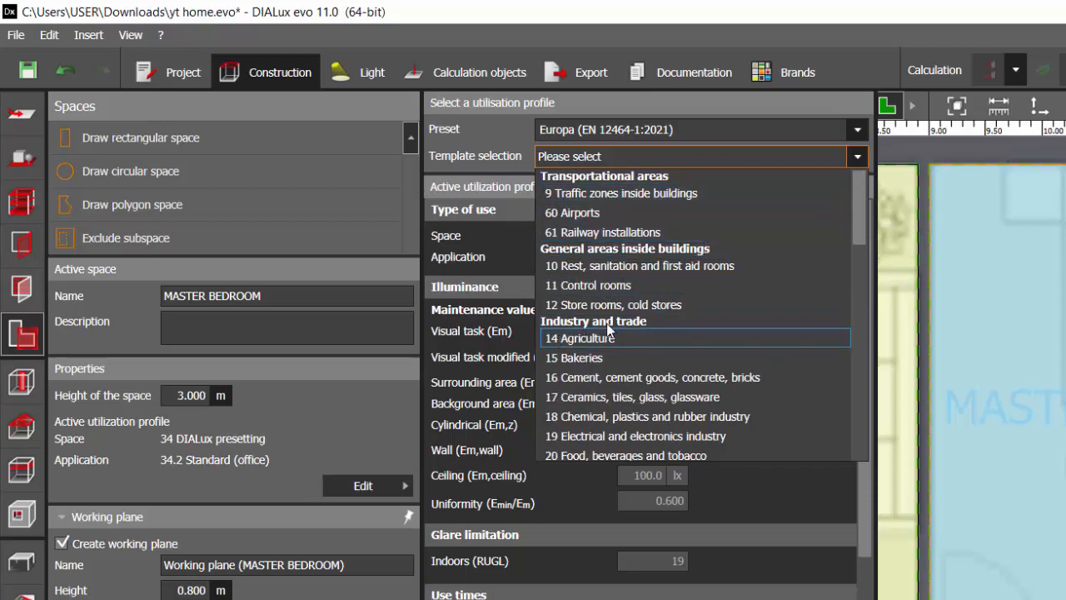
scroll(594, 340, down, 7)
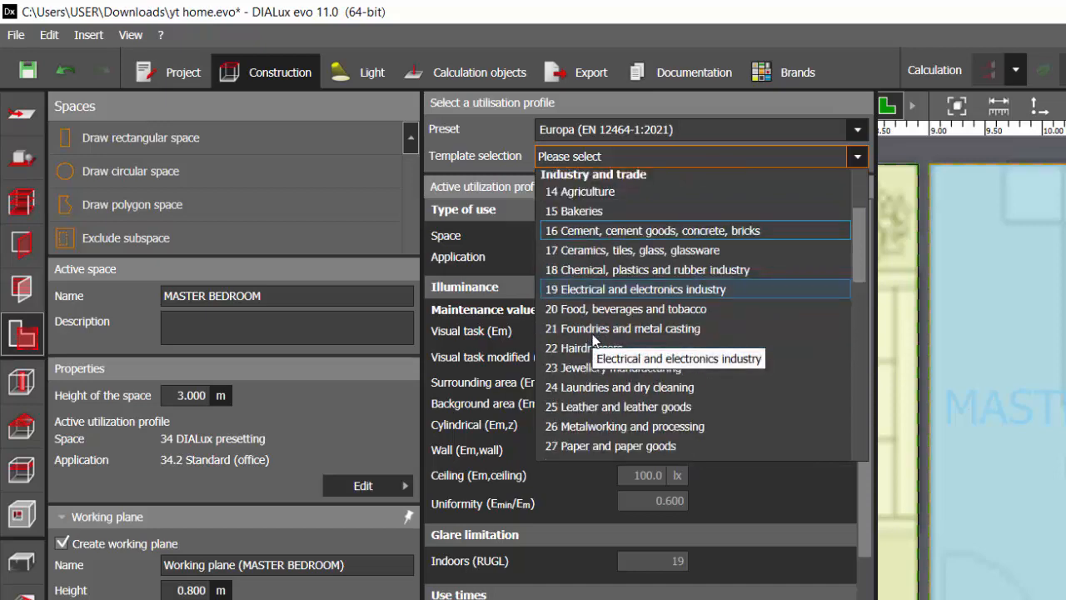
scroll(594, 340, down, 2)
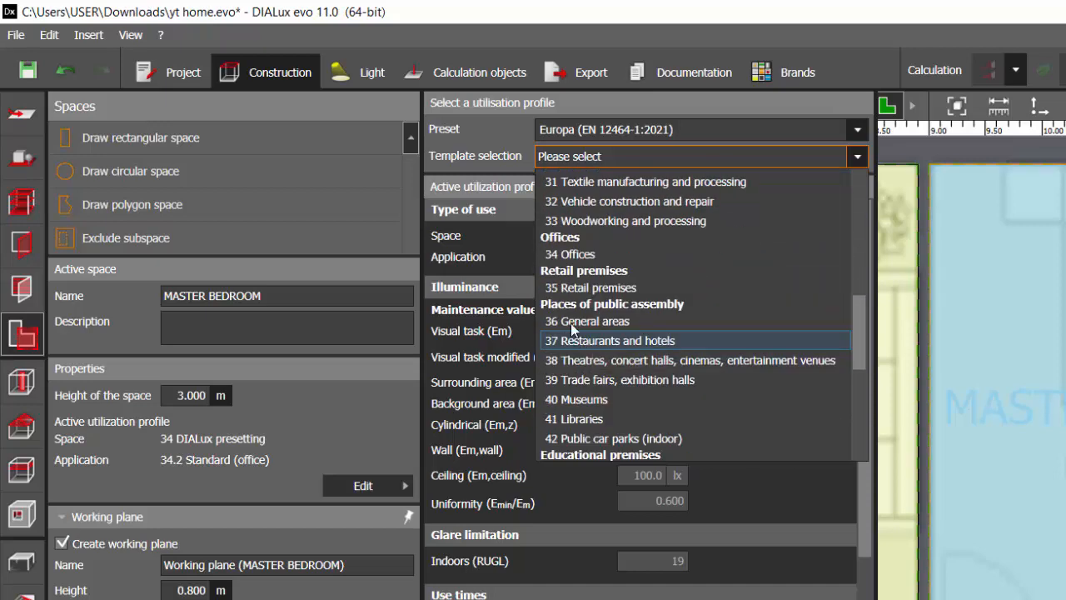
click(589, 255)
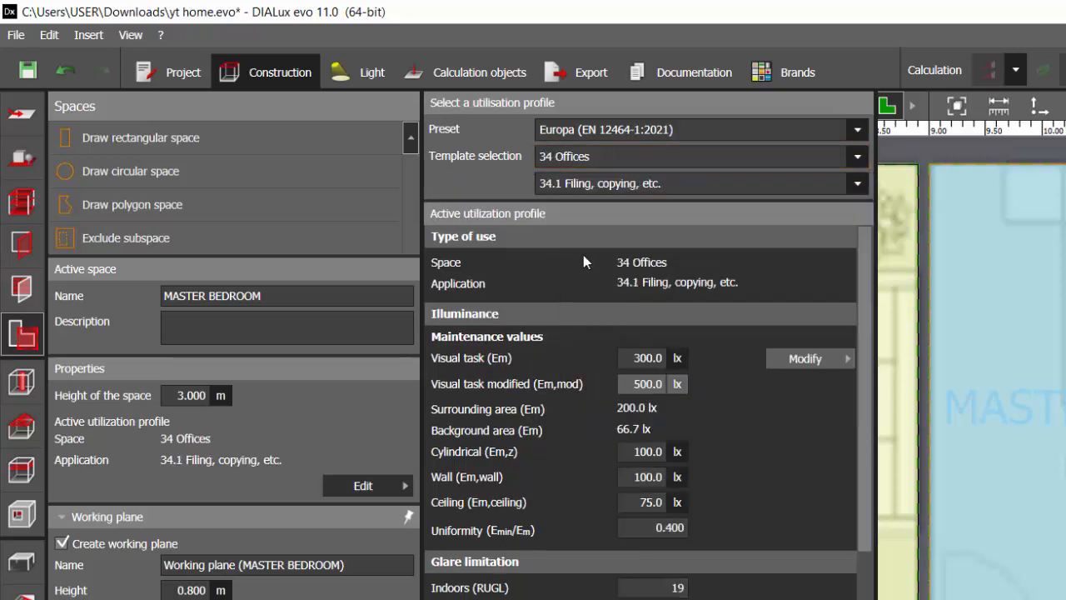
click(602, 190)
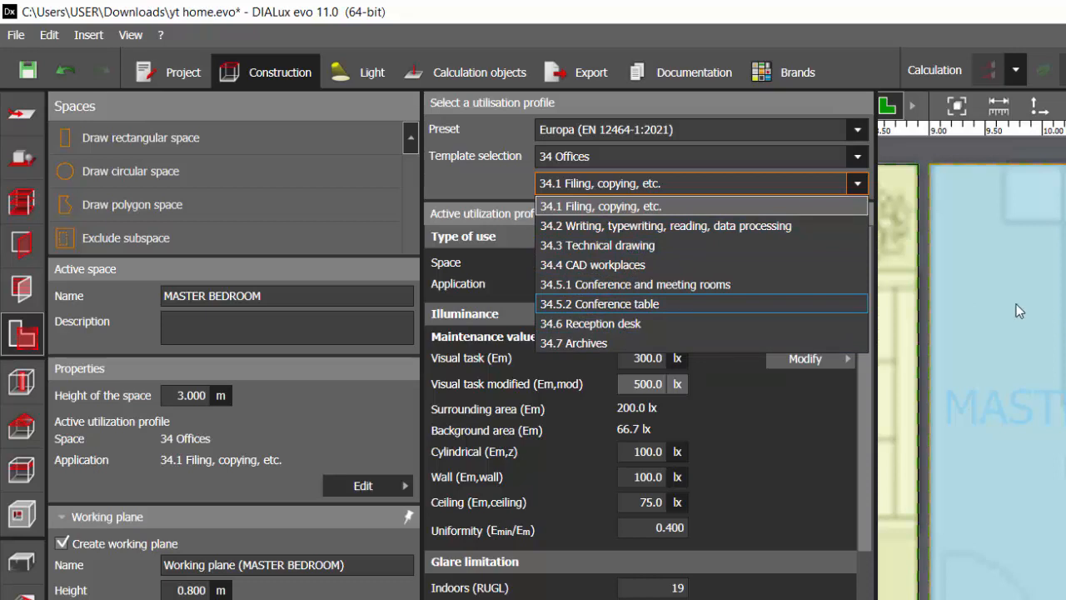
click(800, 206)
Look through the utilisation templates of the Europa (EN 12464-1:2021) preset for one that suits a bedroom.
click(845, 157)
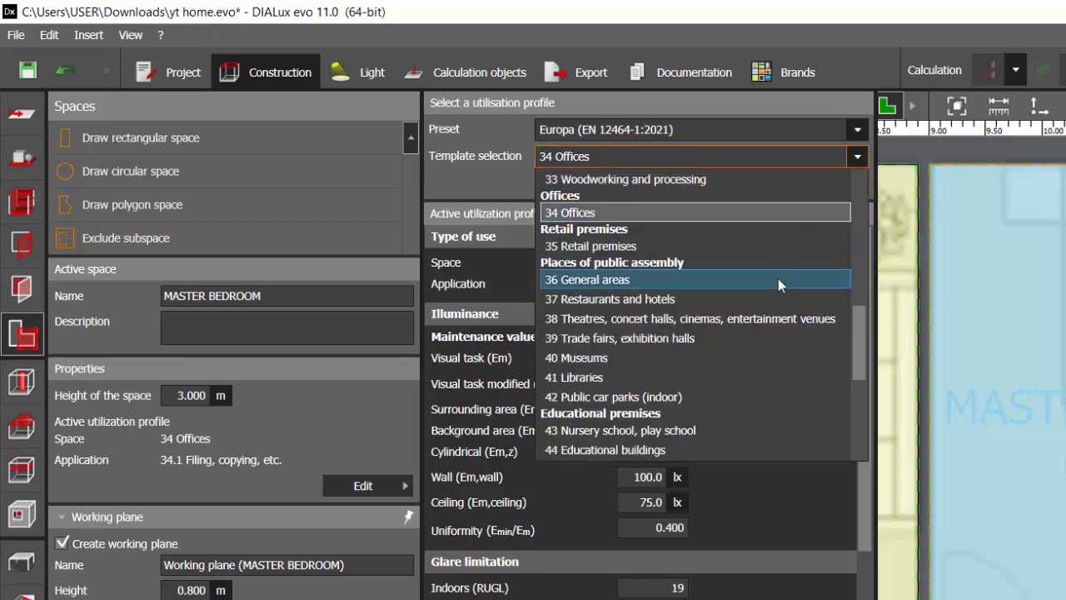
scroll(648, 292, down, 1)
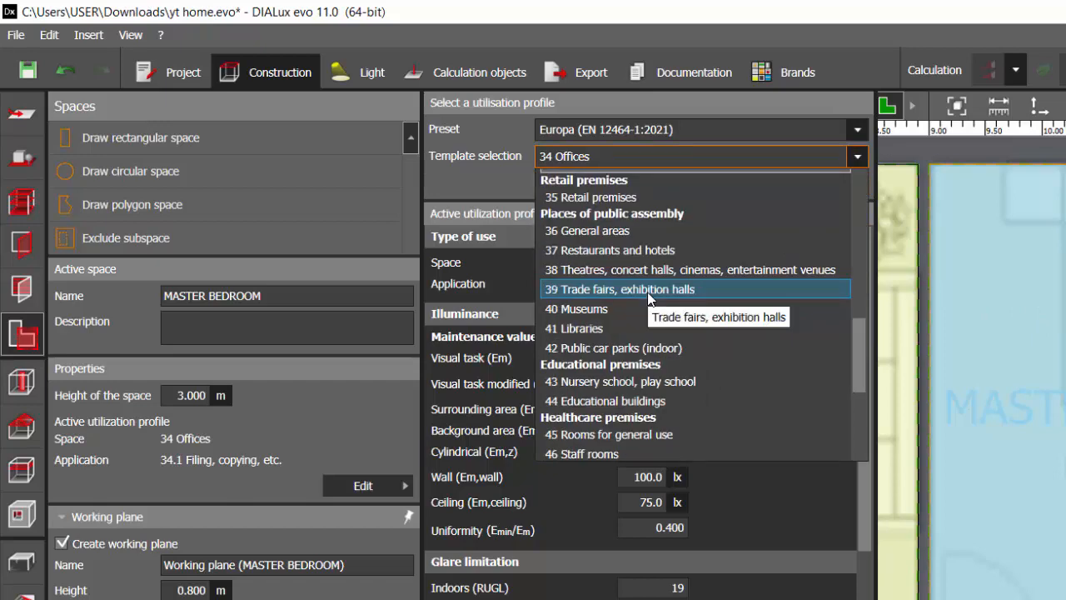
scroll(648, 295, down, 4)
scroll(649, 298, down, 1)
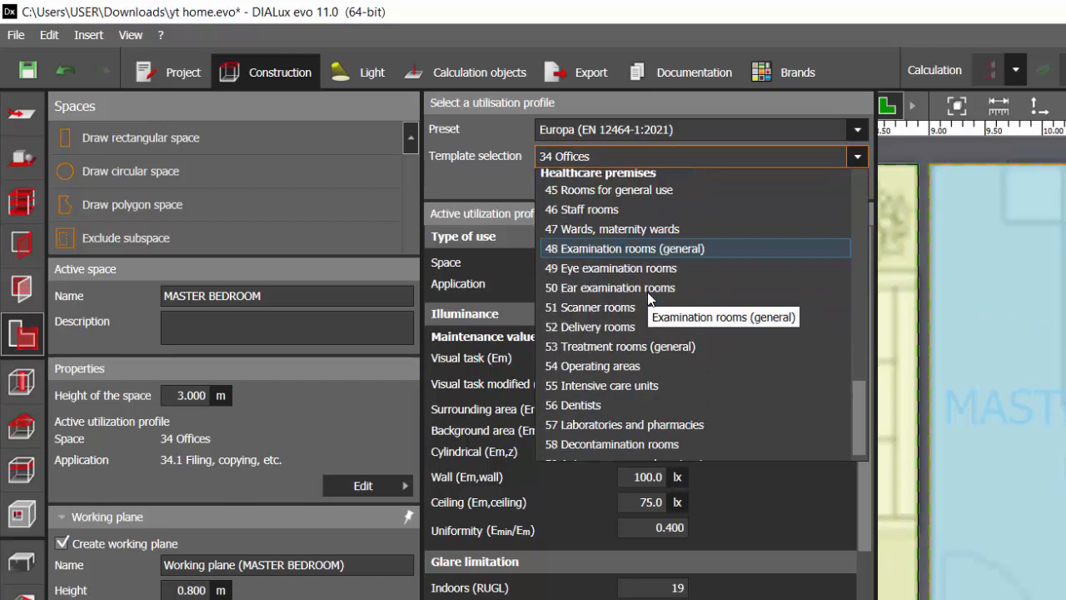
scroll(648, 298, up, 15)
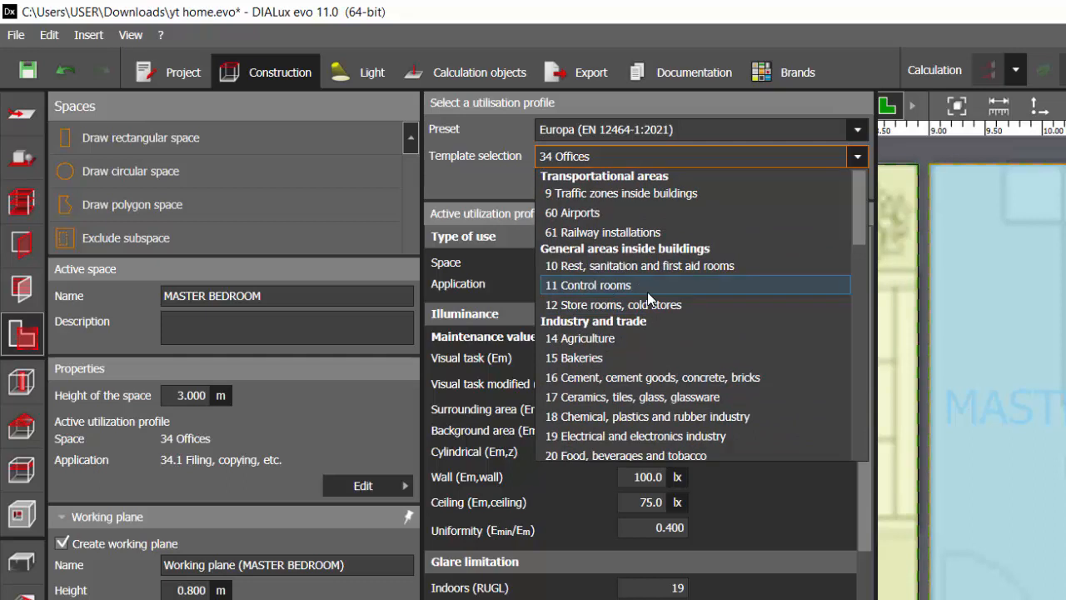
click(1054, 311)
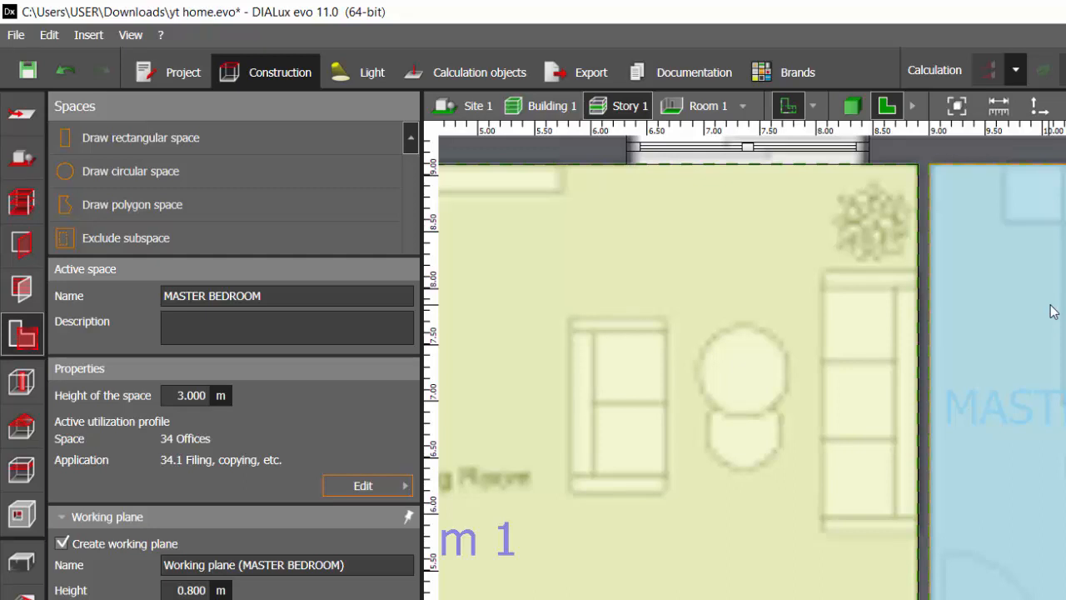
click(386, 486)
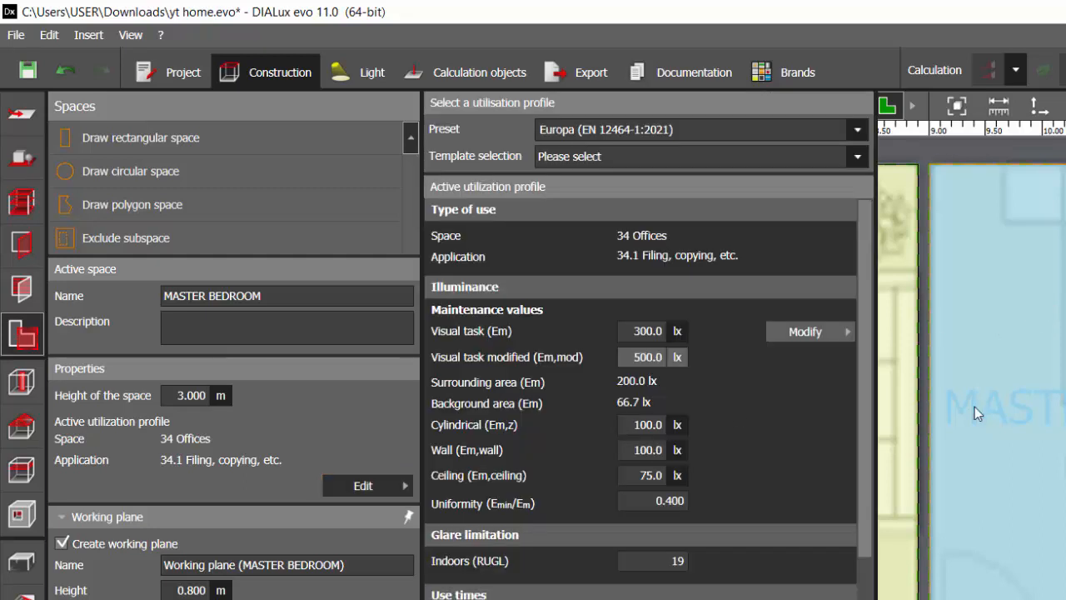
click(1026, 386)
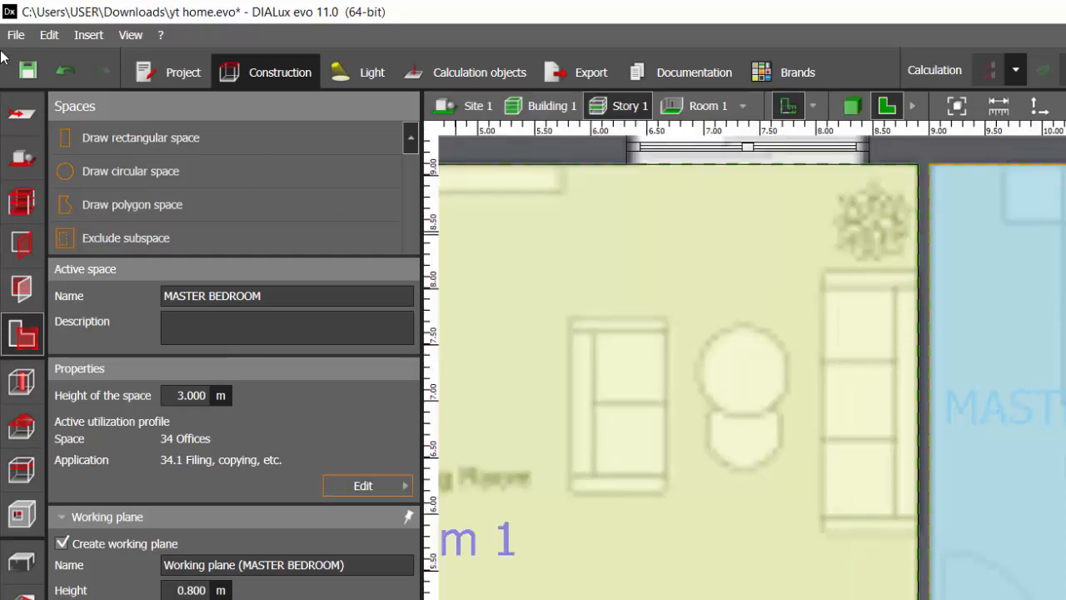
Open the settings for standards and search the utilisation profiles for BEDROOM.
click(15, 35)
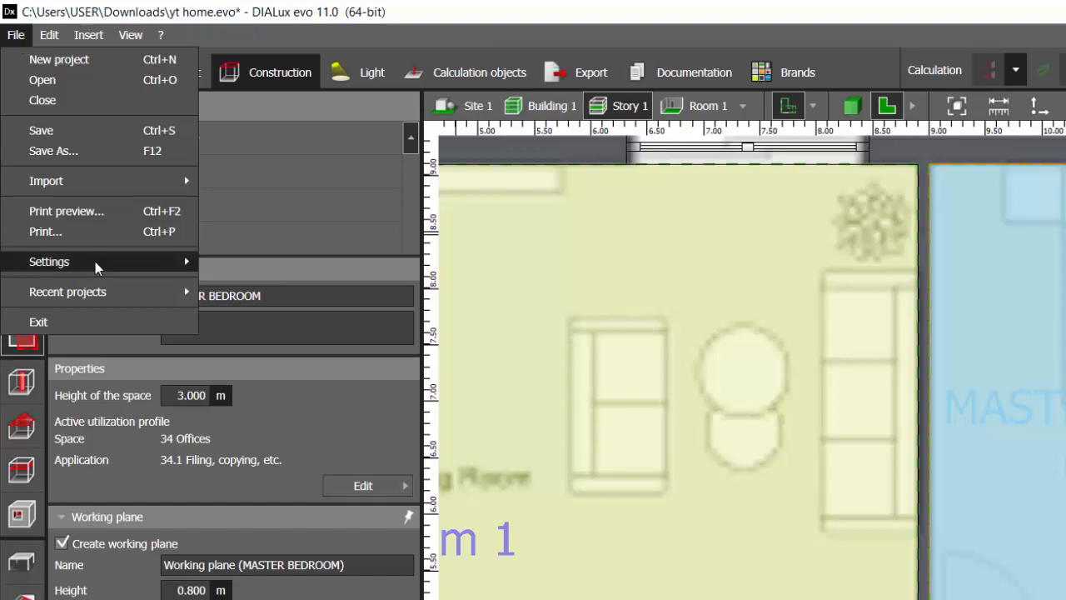
mouse_move(94, 265)
click(257, 281)
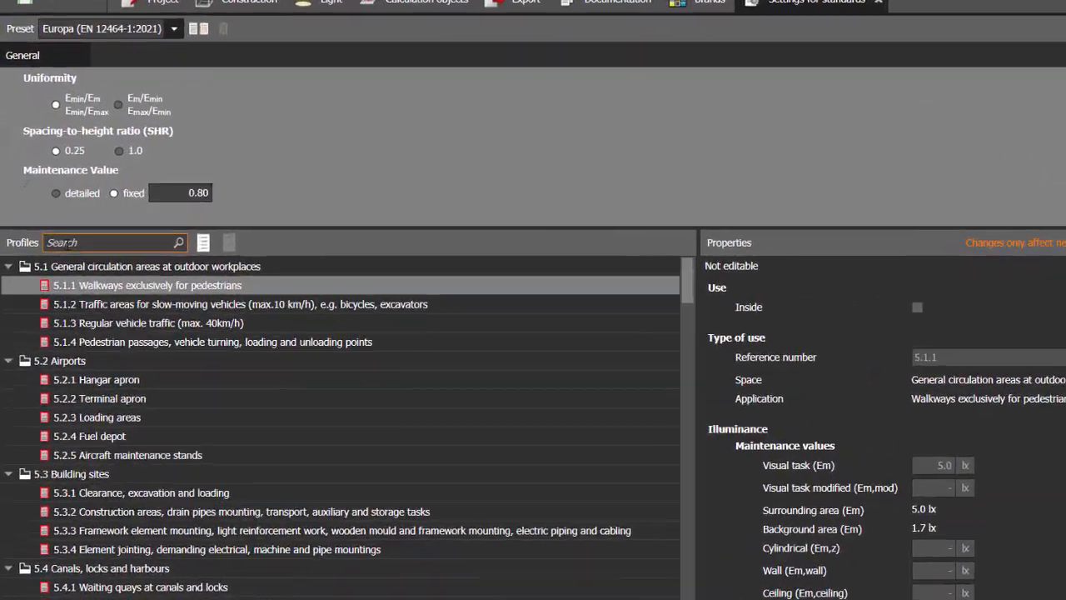
click(50, 237)
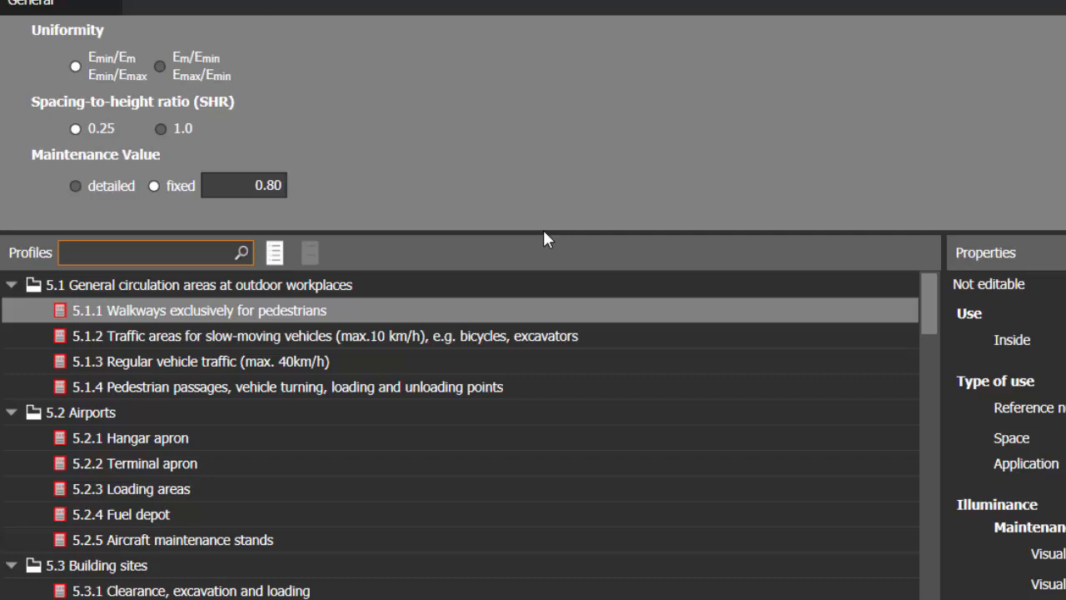
text(BEDROOM)
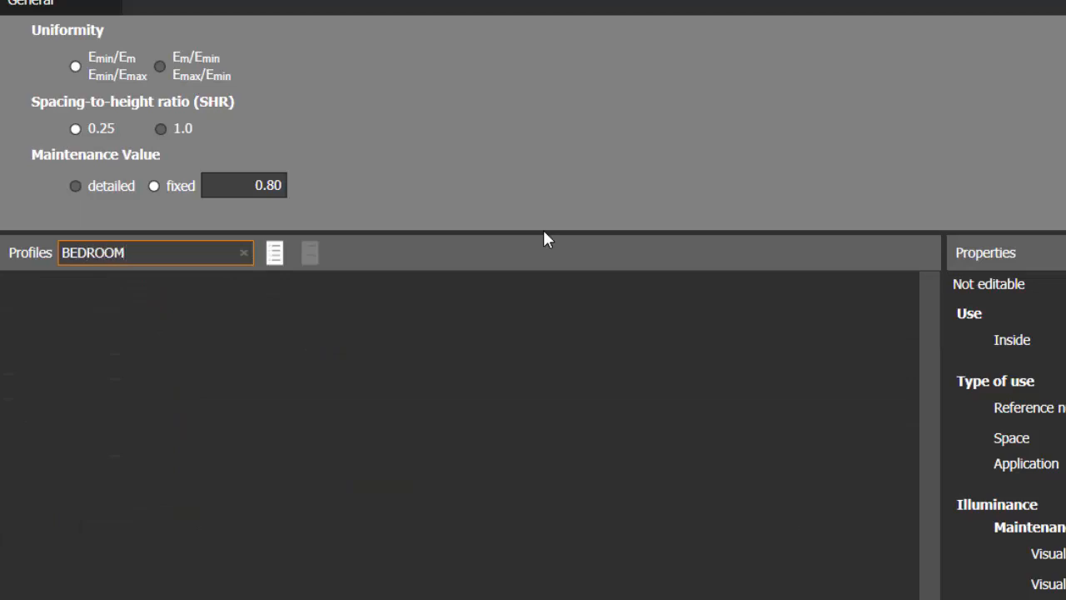
Replace the profile search term with REST to look for a profile suitable for a bedroom.
key(BackSpace)
key(BackSpace)
key(BackSpace)
key(BackSpace)
key(BackSpace)
key(BackSpace)
key(BackSpace)
text(R)
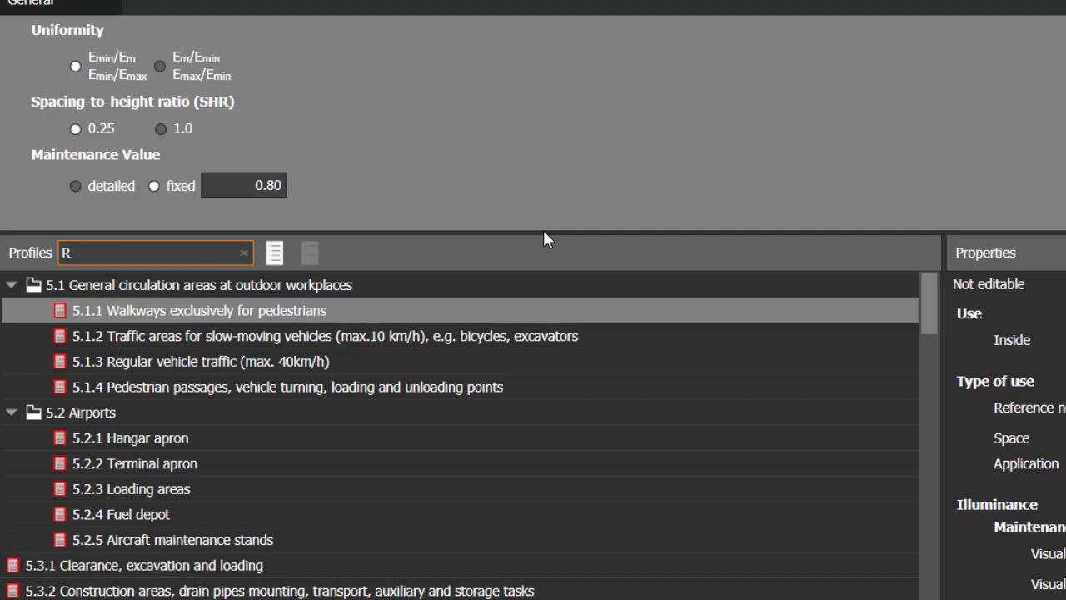
text(EST)
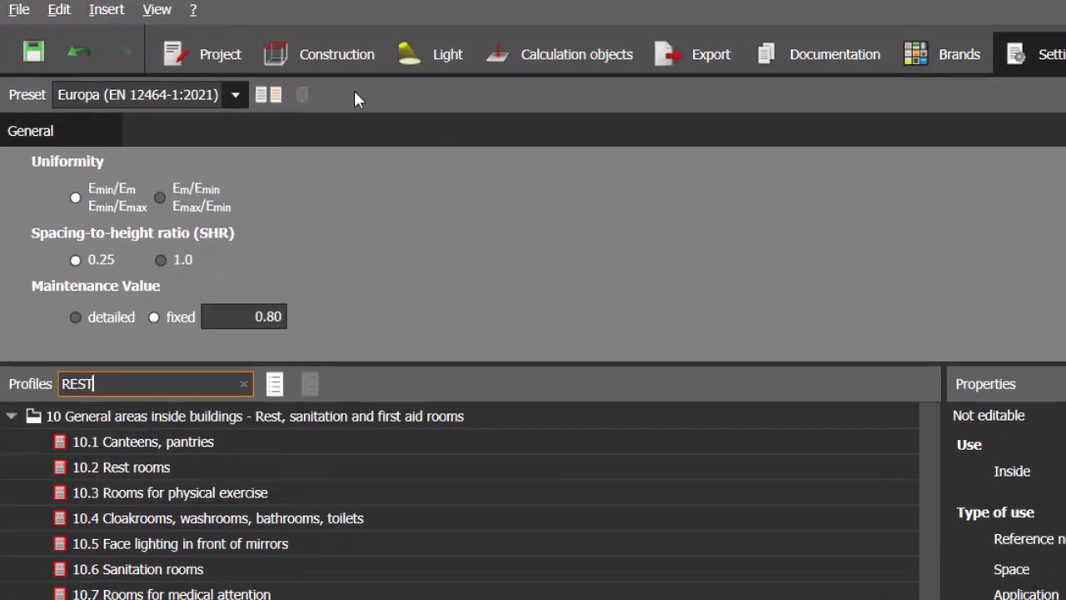
Back in the construction view, assign the master bedroom the template 10 Rest, sanitation and first aid rooms with application 10.2 Rest rooms.
click(335, 53)
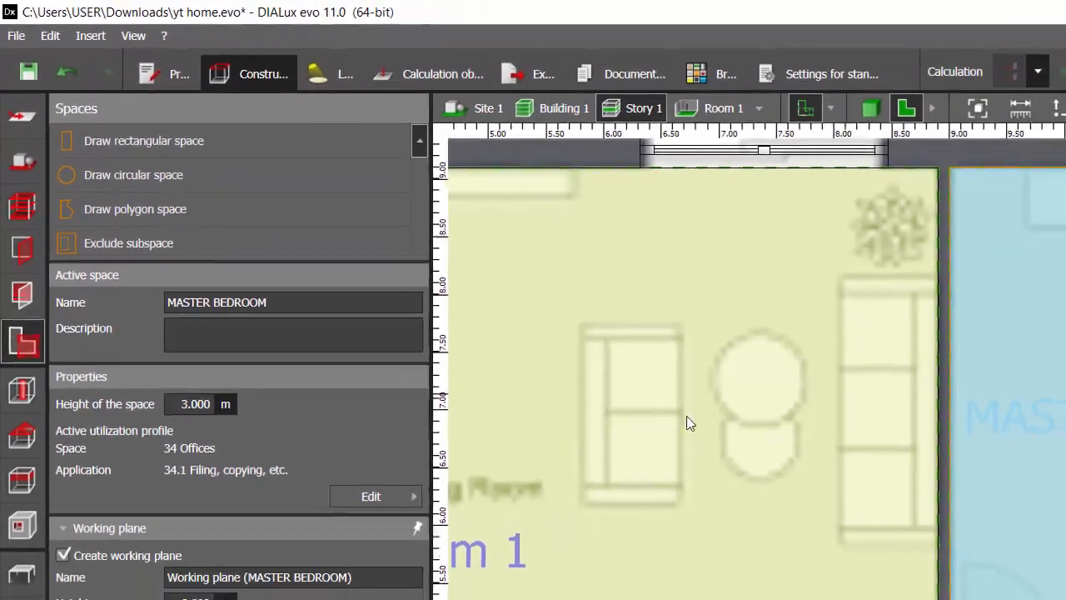
click(408, 499)
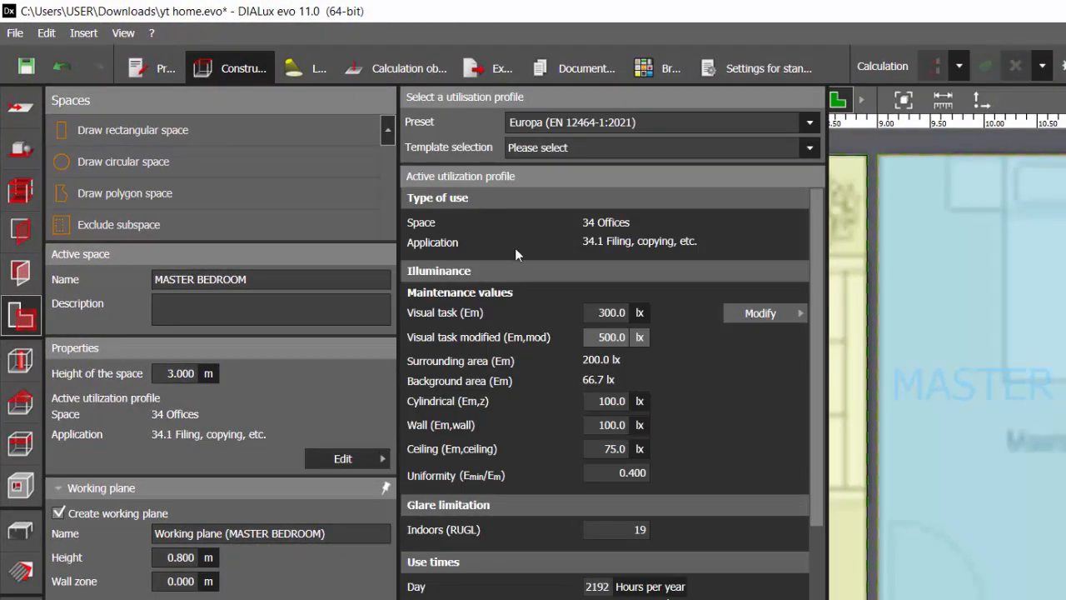
click(585, 154)
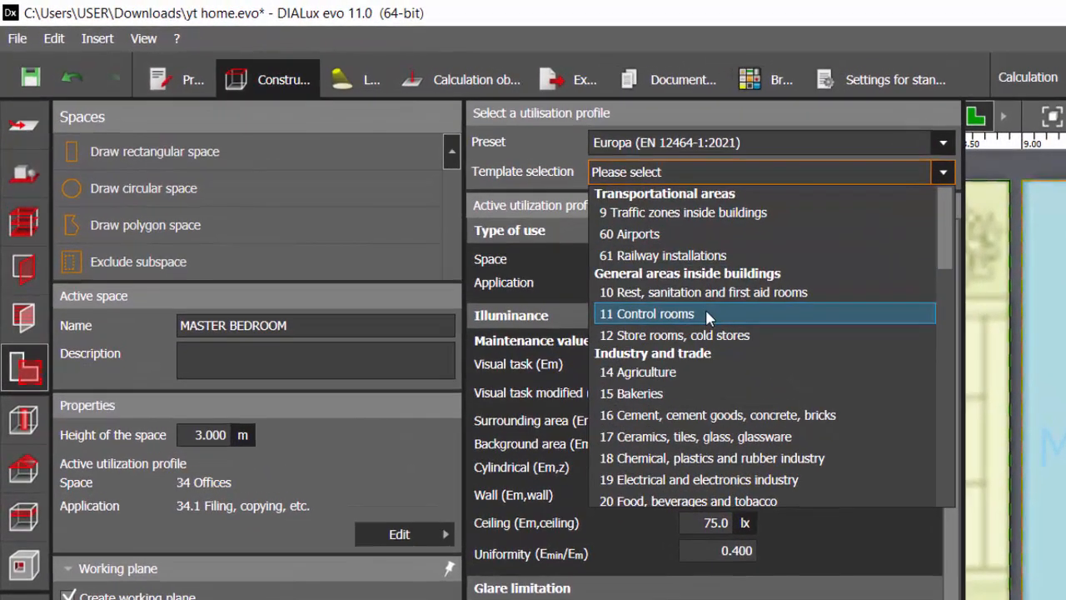
click(627, 296)
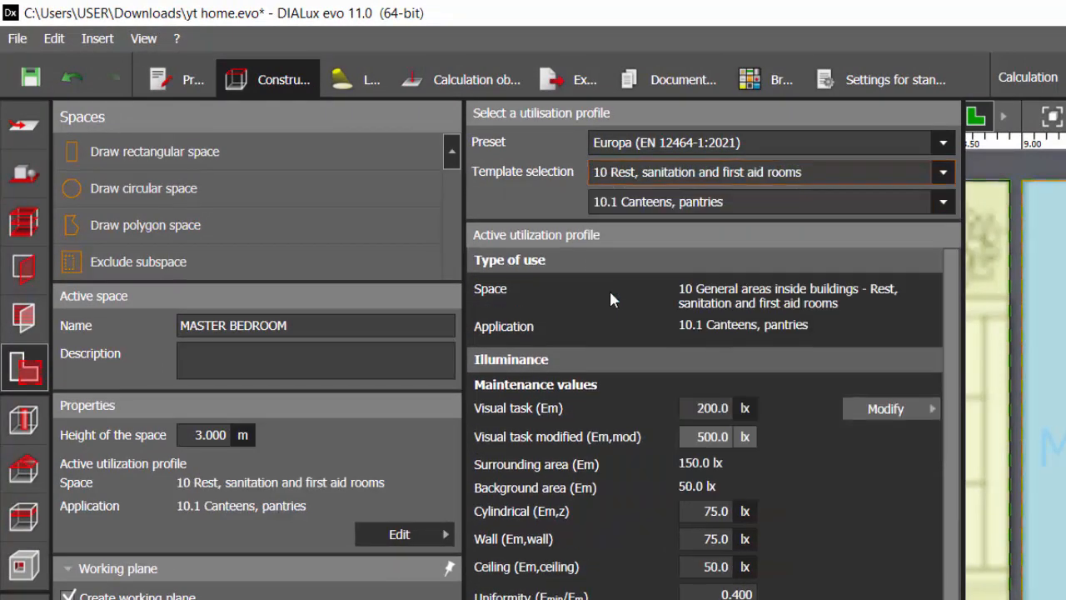
click(653, 207)
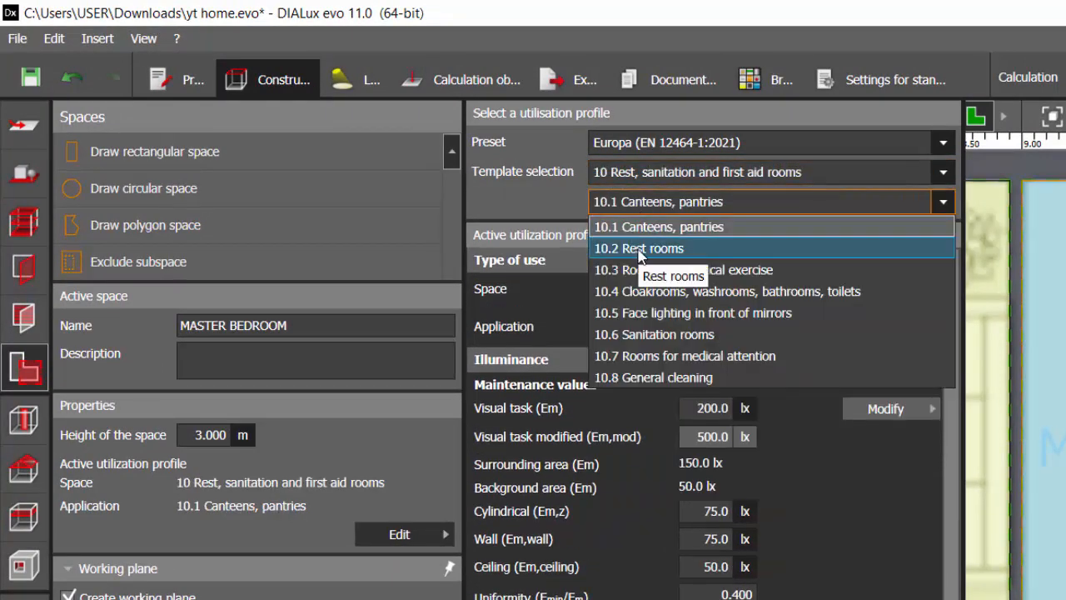
click(639, 249)
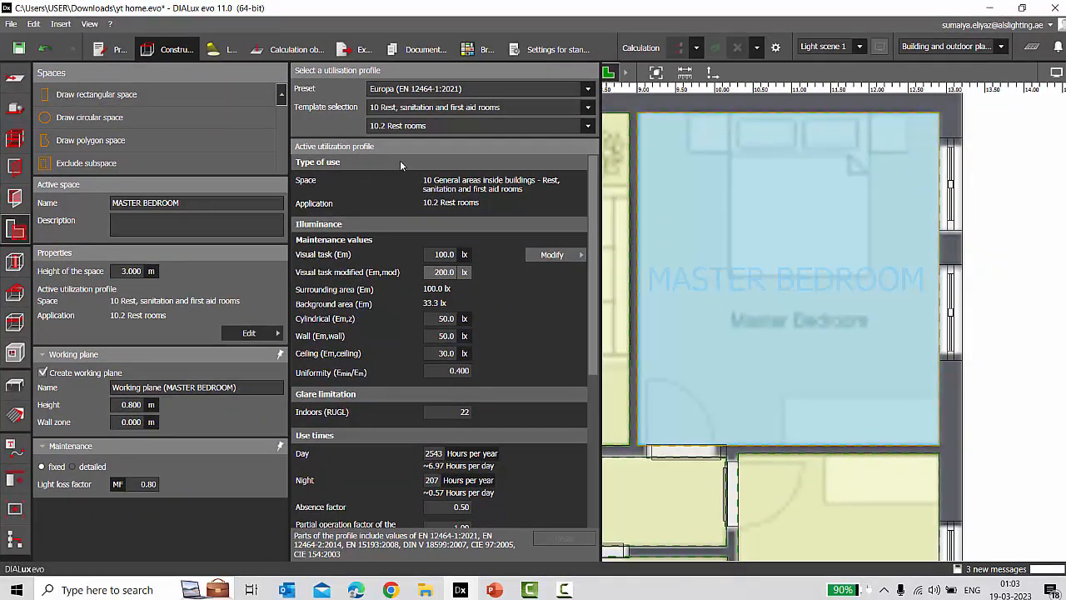
click(787, 310)
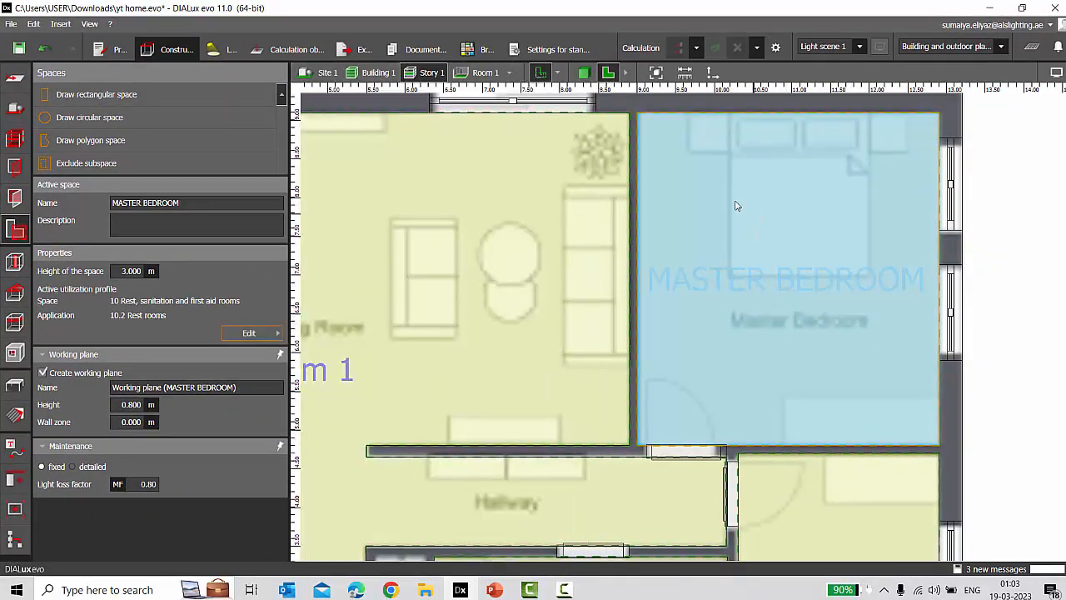
Rename Room 8 as LAUNDRY.
scroll(736, 205, down, 4)
scroll(670, 323, up, 3)
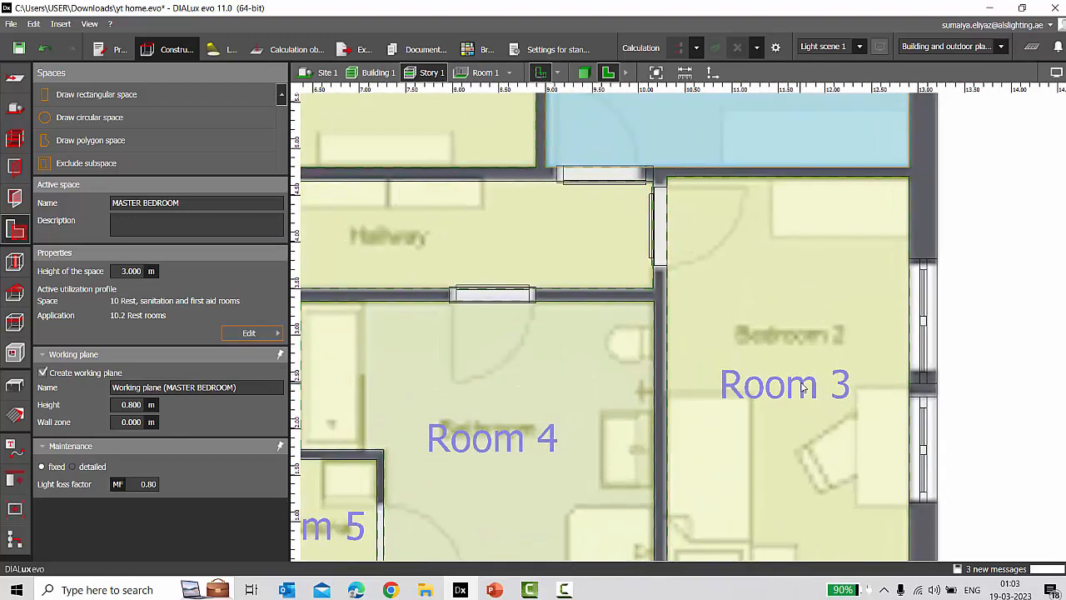
scroll(914, 366, down, 5)
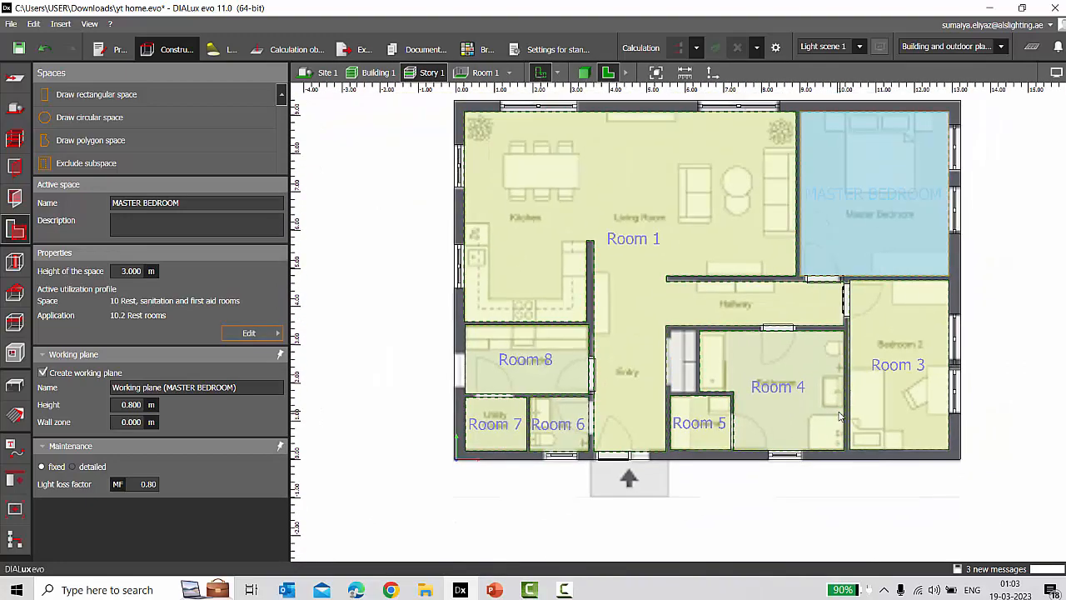
scroll(529, 369, up, 4)
click(604, 379)
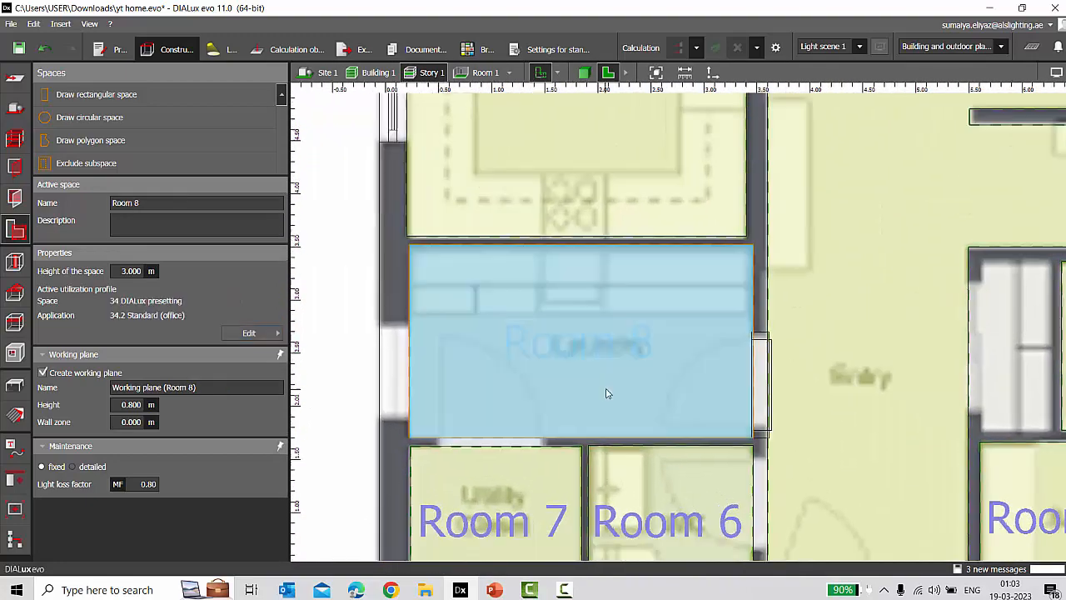
scroll(617, 369, up, 1)
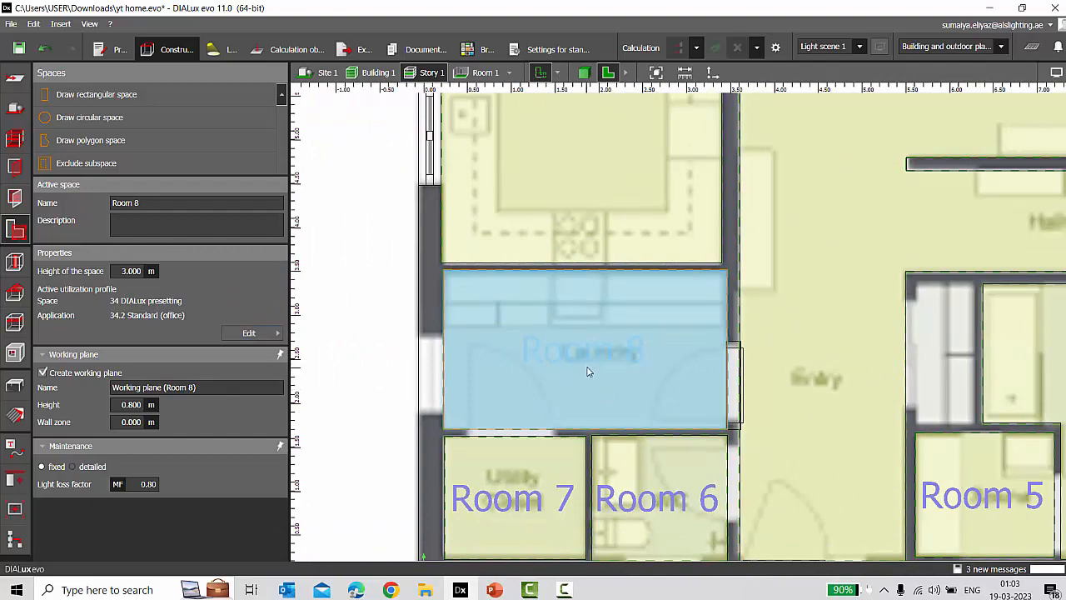
click(151, 203)
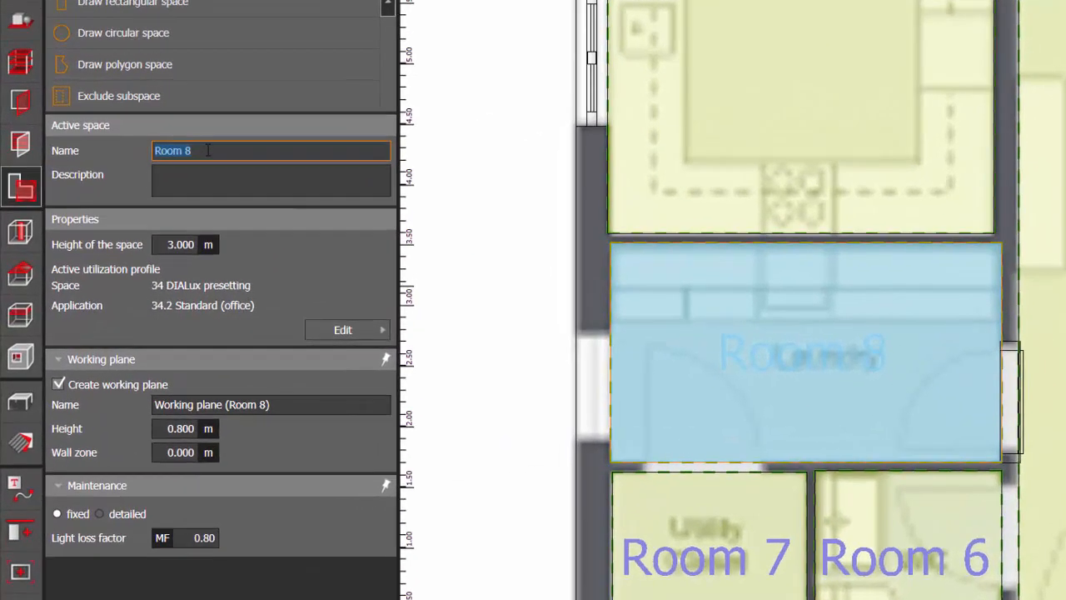
text(LAUNDRY)
key(Return)
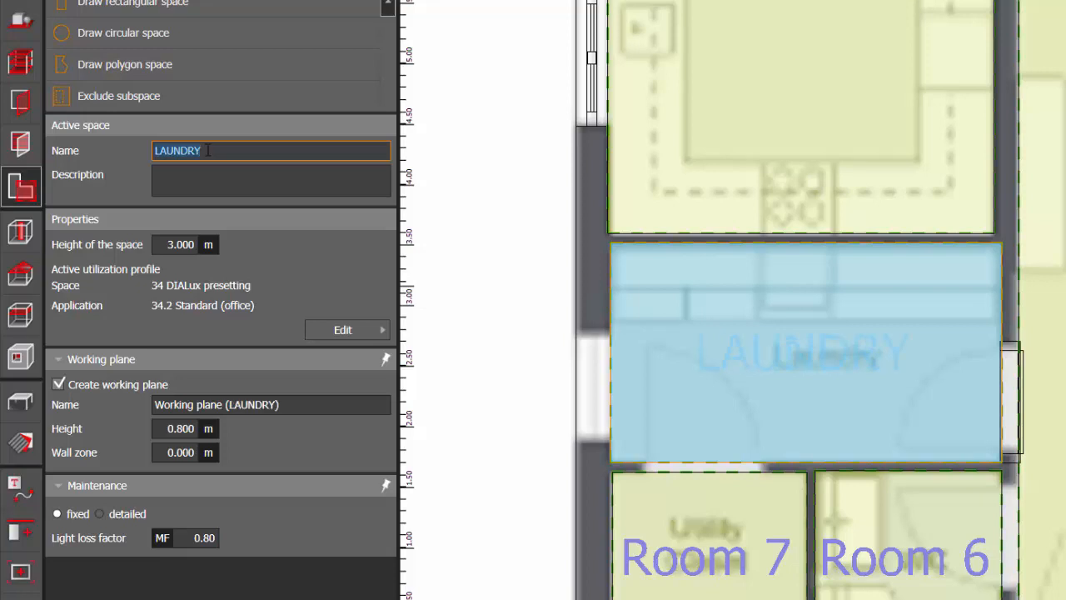
click(372, 330)
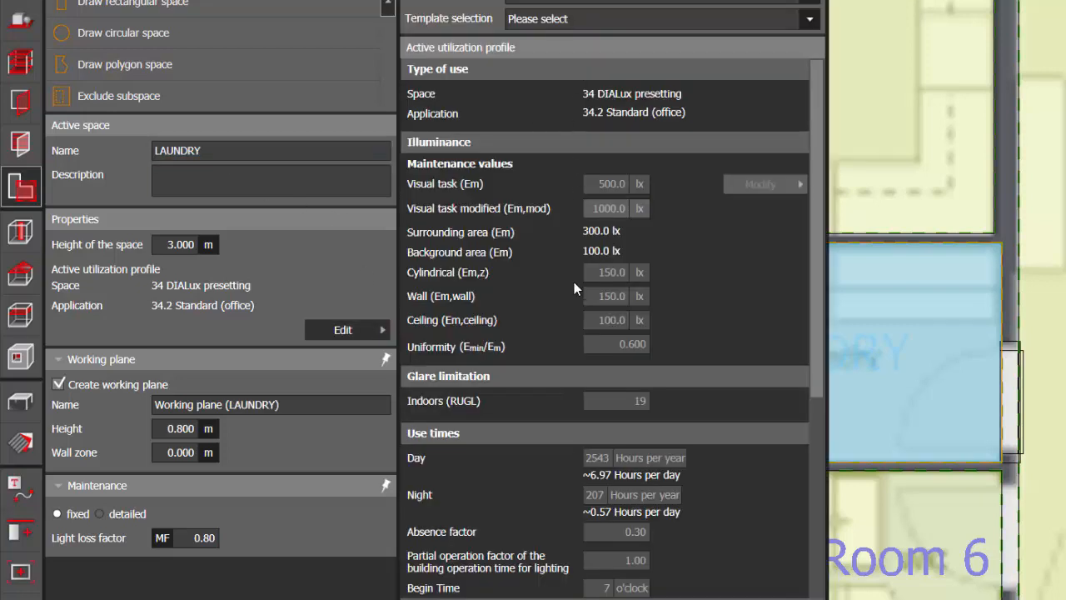
click(669, 20)
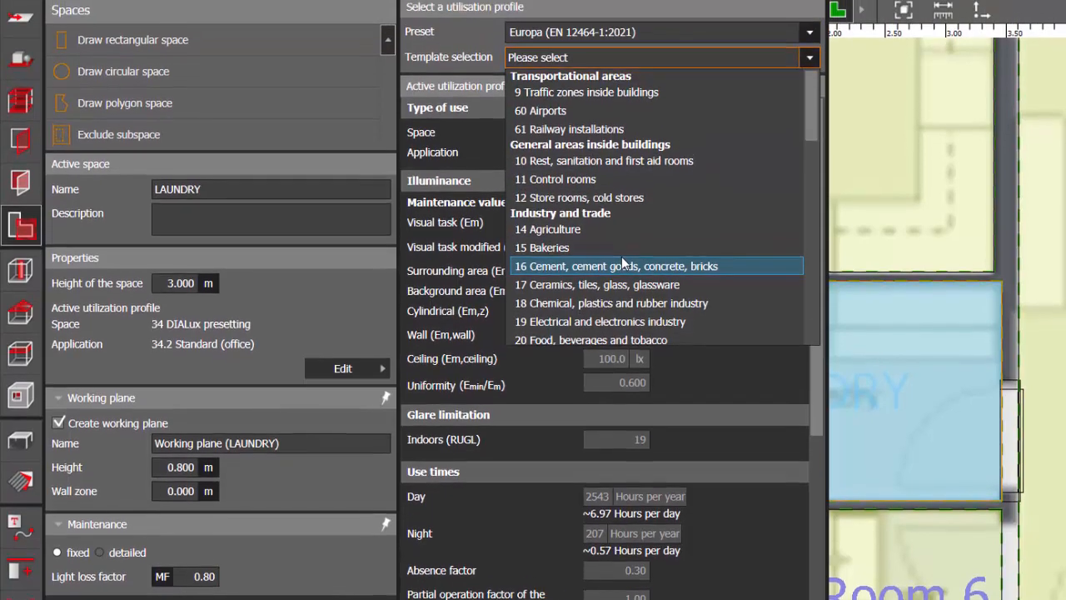
click(442, 249)
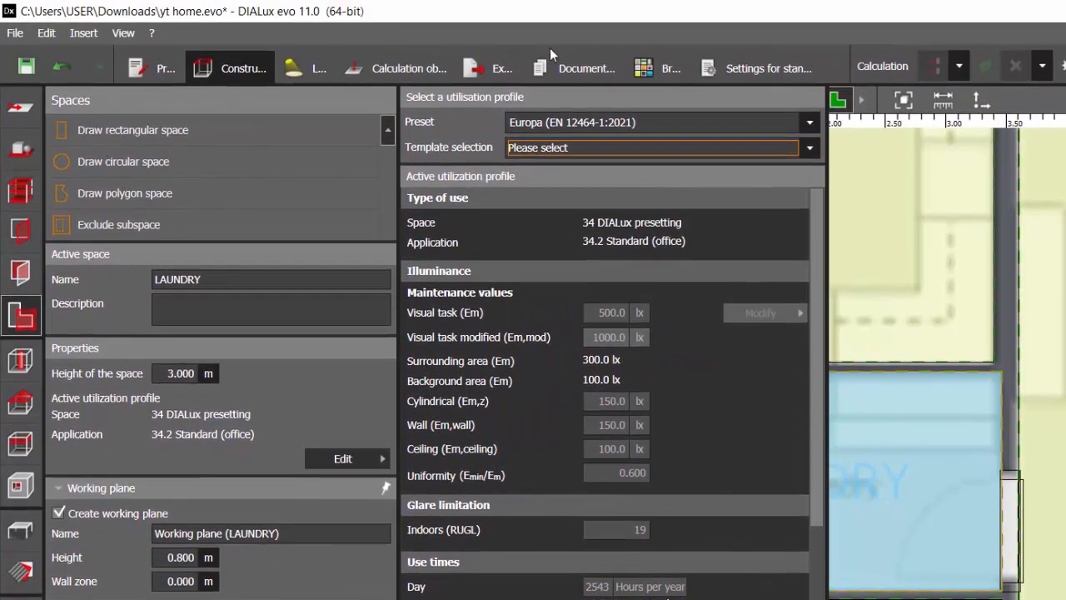
In the settings for standards, search the utilisation profiles for LAUNDRY and shorten the search term to LAUN.
click(743, 62)
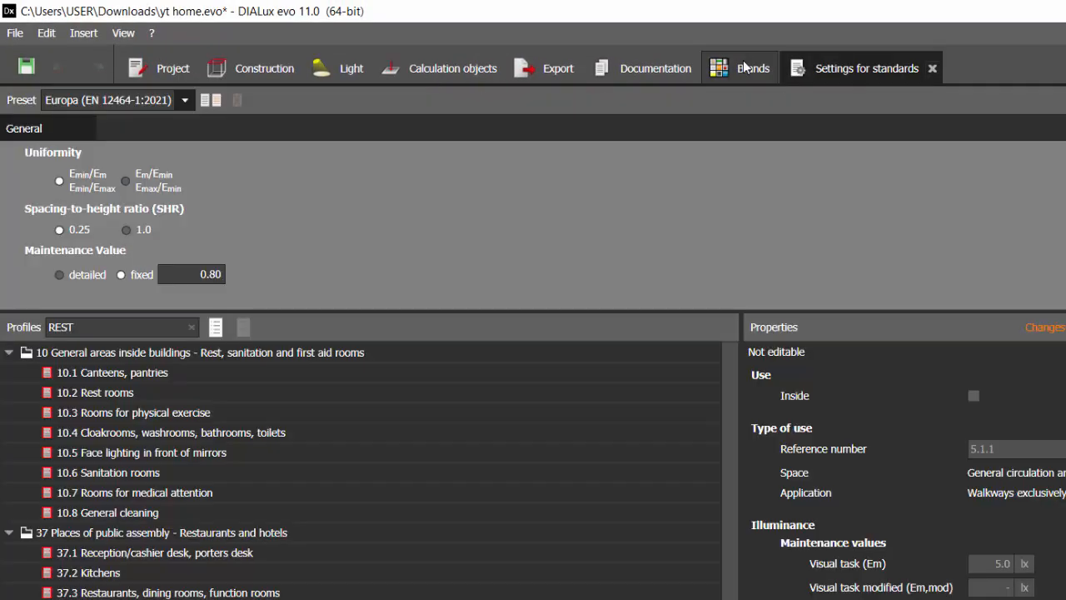
click(120, 327)
double_click(120, 326)
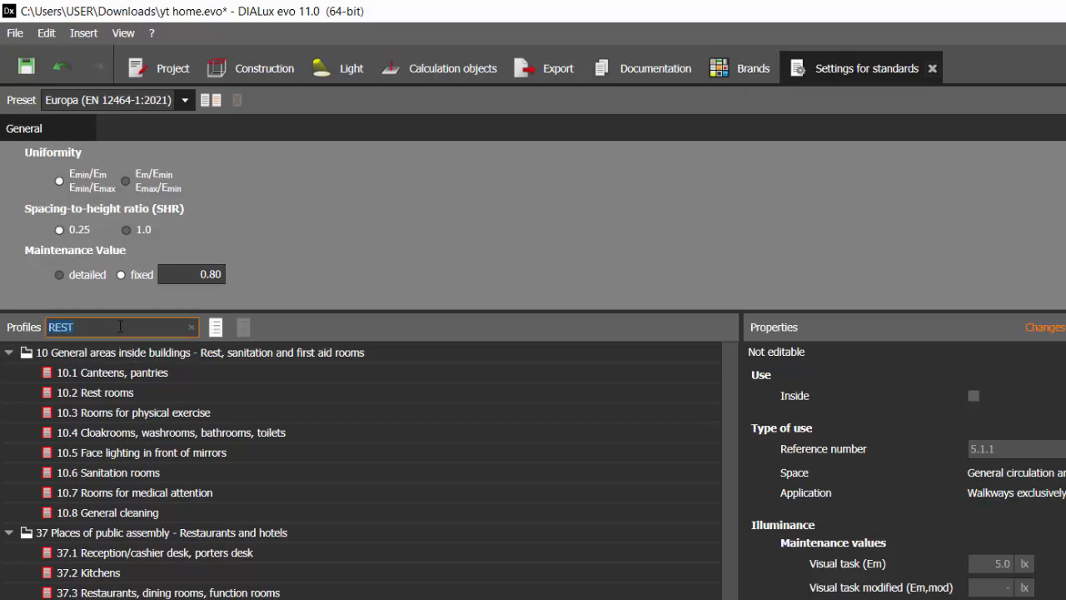
text(LAUNDRY)
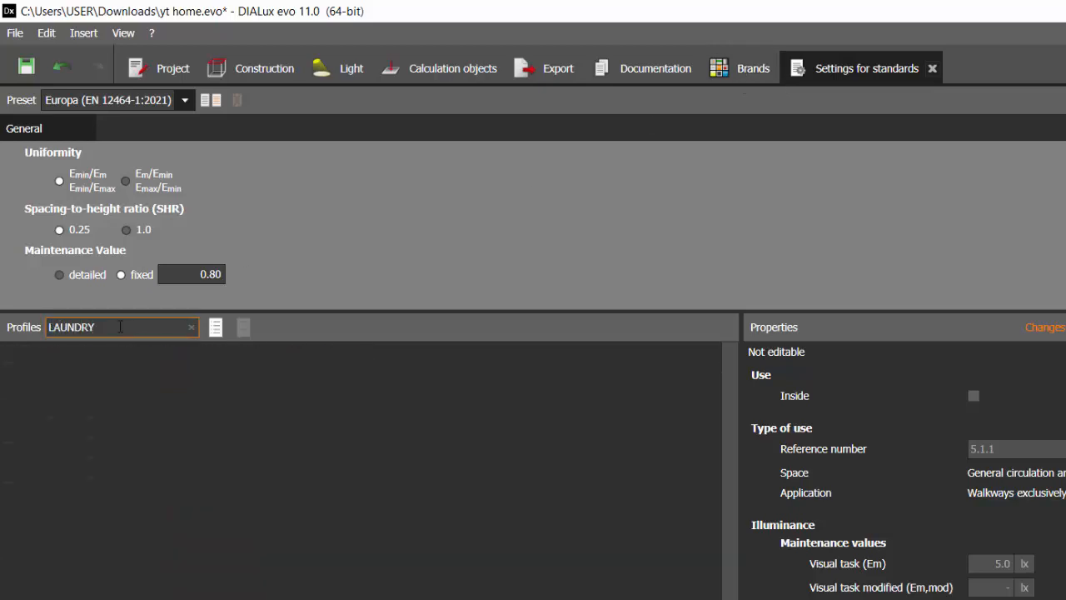
key(BackSpace)
key(BackSpace)
key(BackSpace)
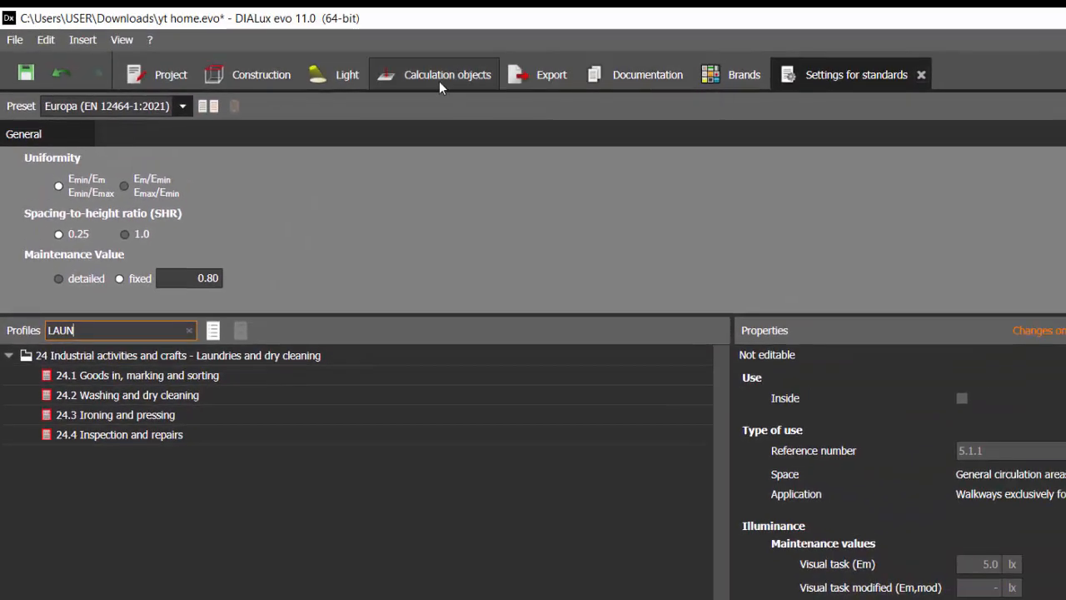
Back in the construction view, assign the laundry the template 24 Laundries and dry cleaning with application 24.2 Washing and dry cleaning.
click(273, 82)
click(899, 406)
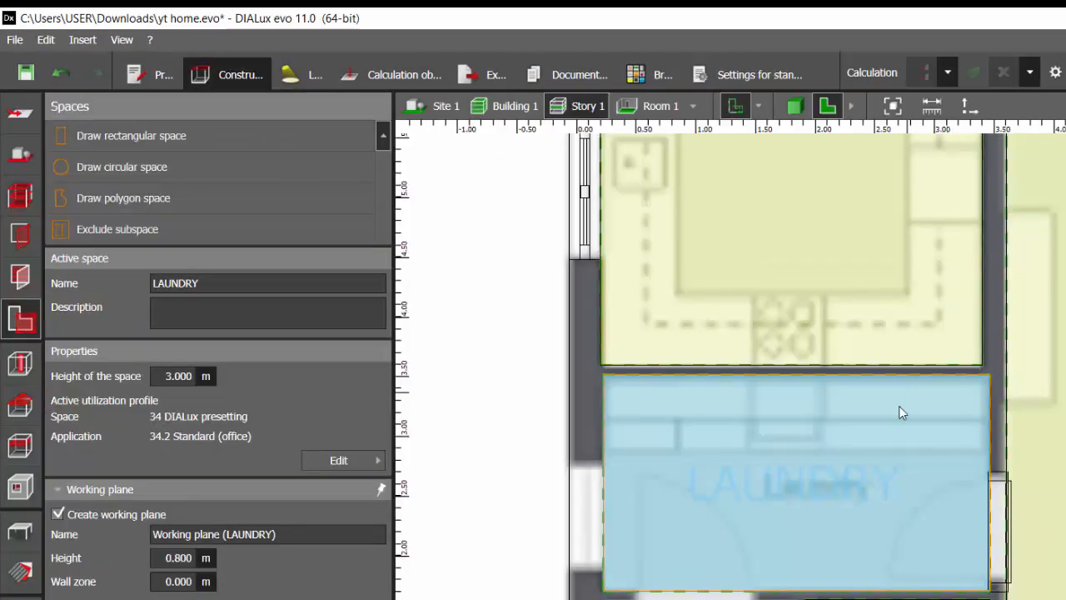
click(339, 460)
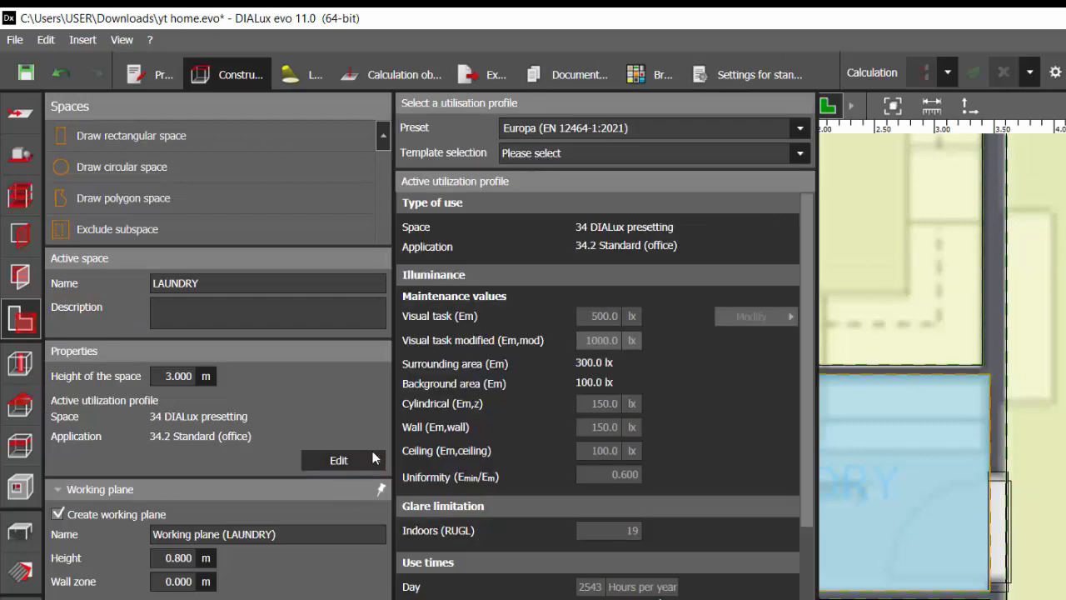
click(591, 154)
scroll(575, 328, down, 4)
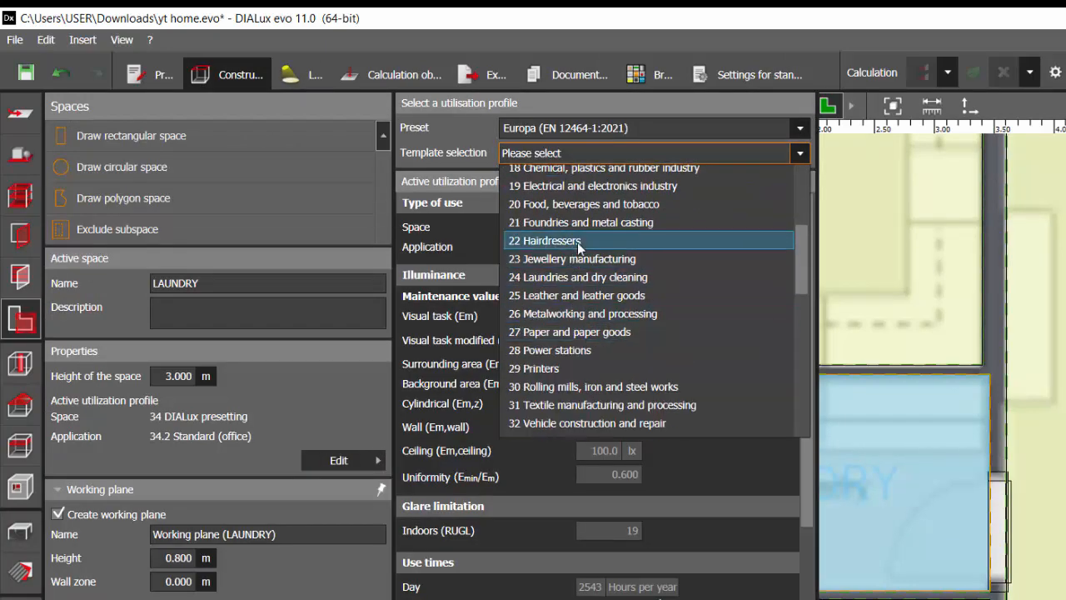
click(575, 278)
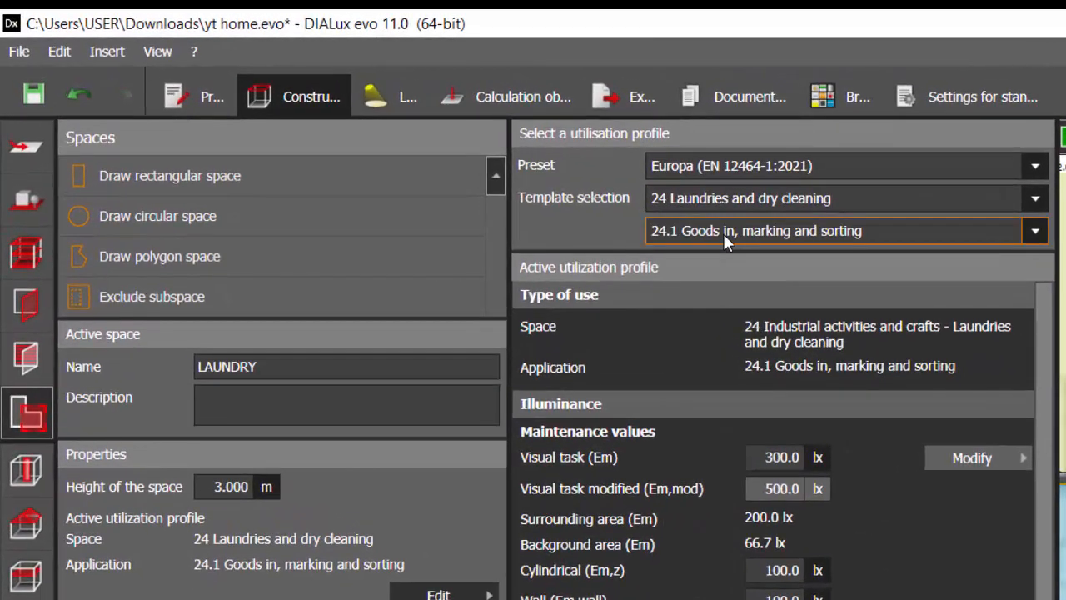
click(723, 233)
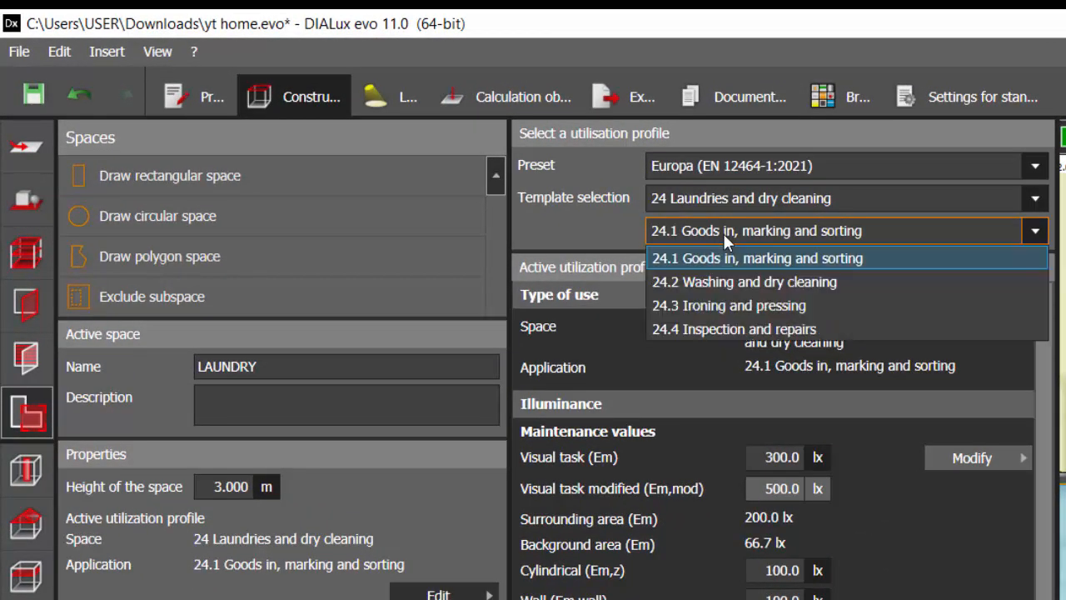
click(723, 233)
click(892, 228)
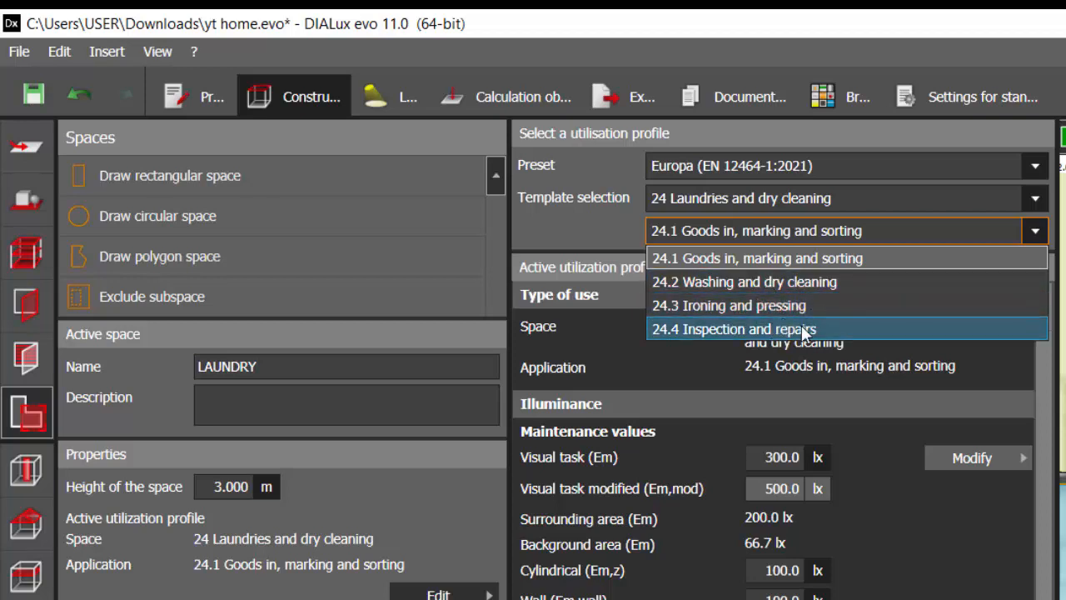
click(791, 285)
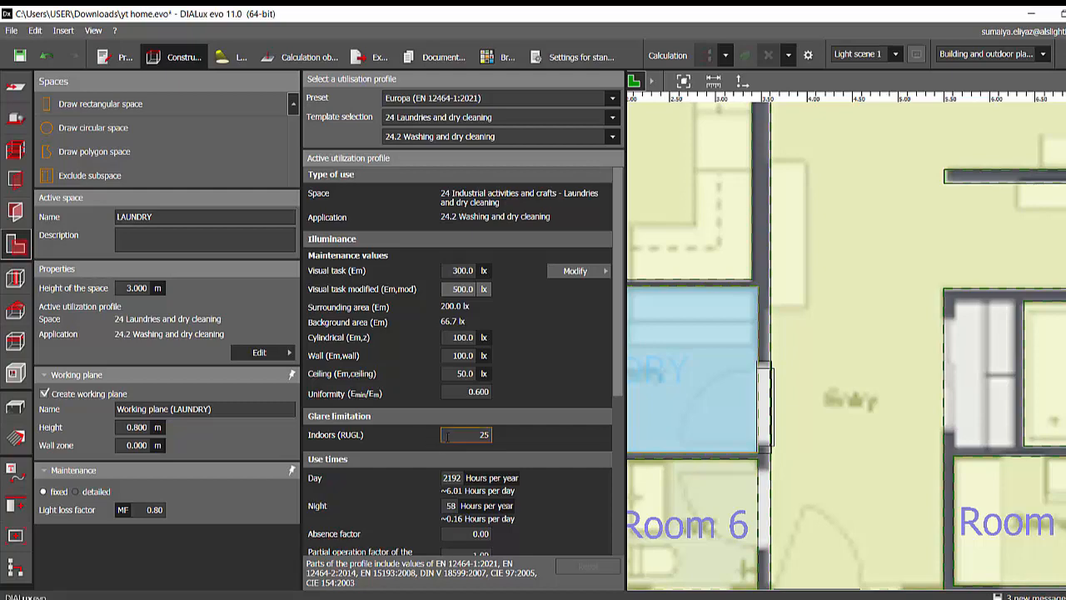
Try a visual task illuminance of 500 lx in the laundry's utilisation profile and set it back to 300 lx.
scroll(490, 346, down, 2)
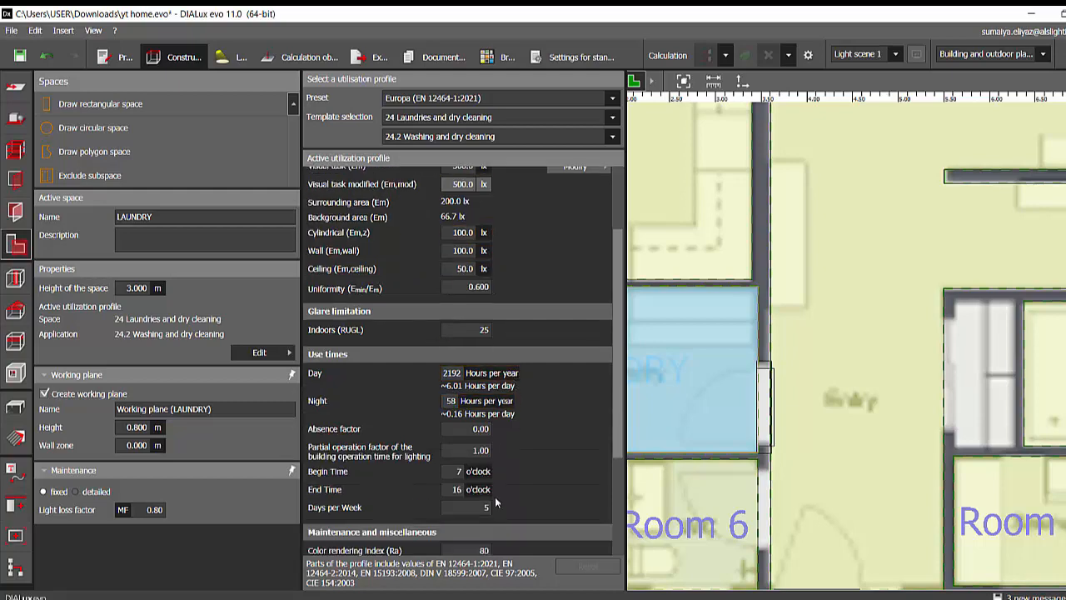
scroll(495, 496, down, 5)
scroll(499, 480, up, 7)
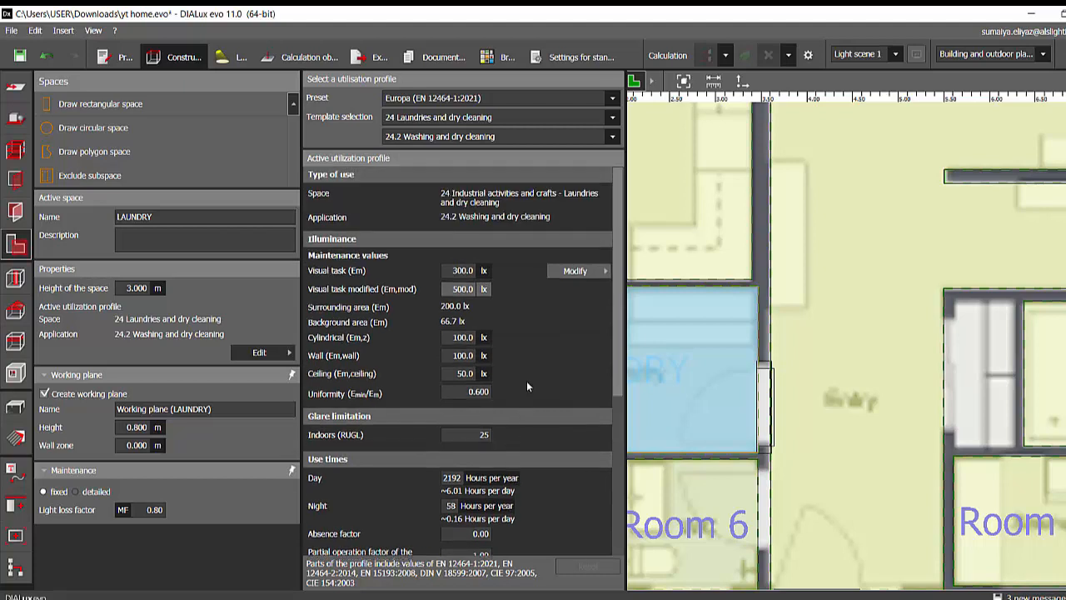
double_click(462, 270)
text(500)
key(Return)
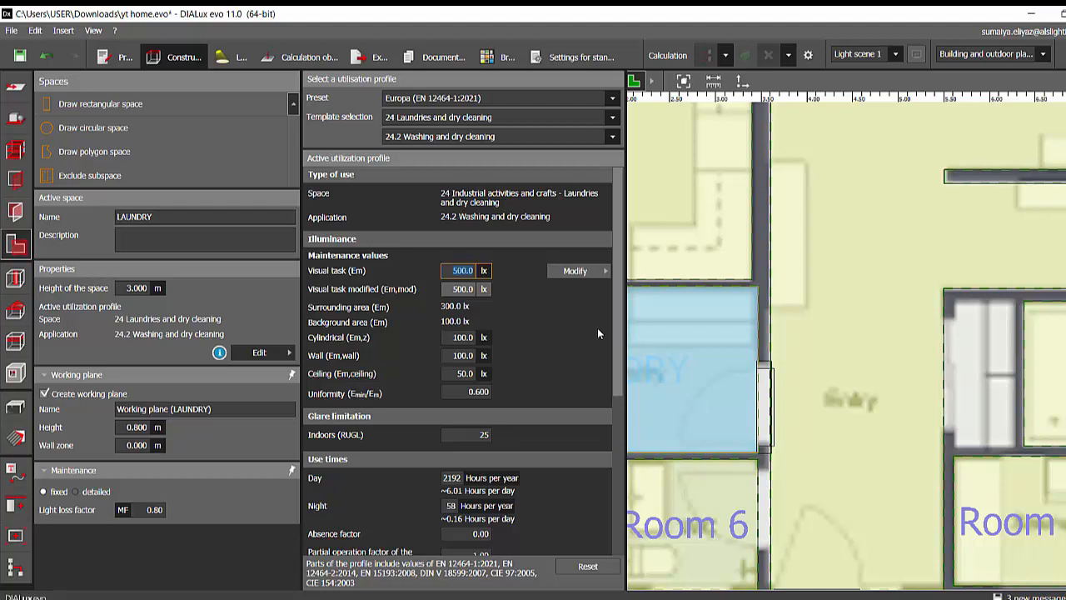
text(300)
key(Return)
Close the laundry's utilisation profile, clear the room selection and save the project.
scroll(554, 381, down, 5)
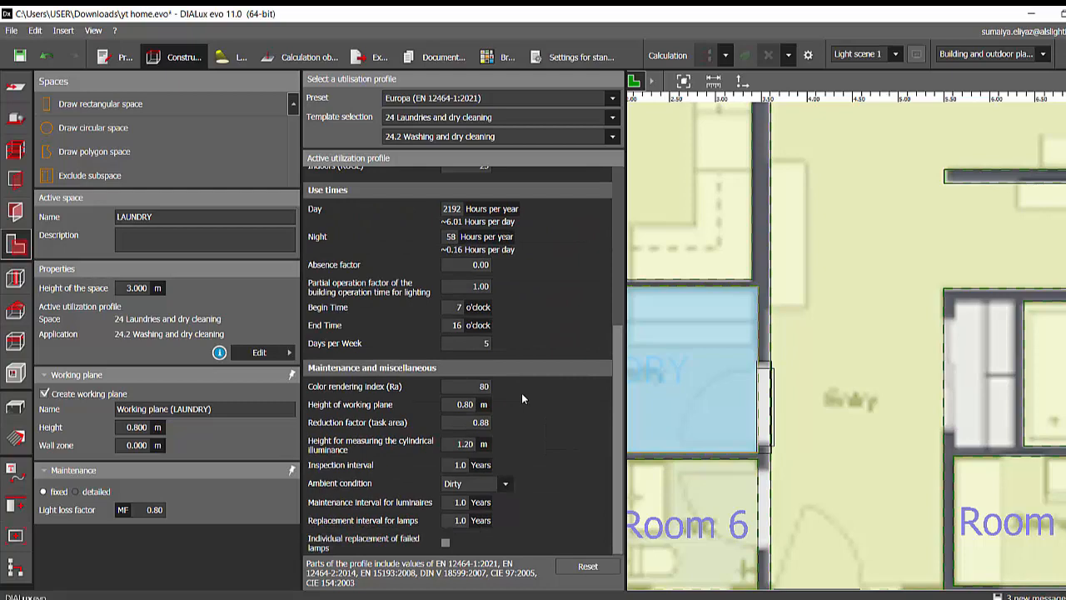
click(708, 311)
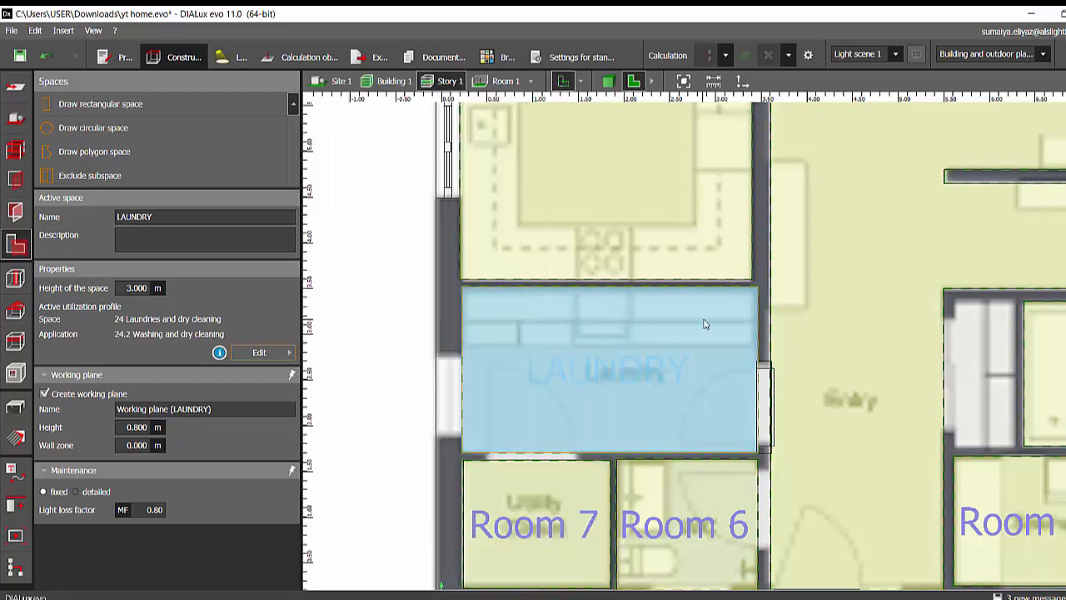
scroll(533, 376, down, 2)
click(418, 313)
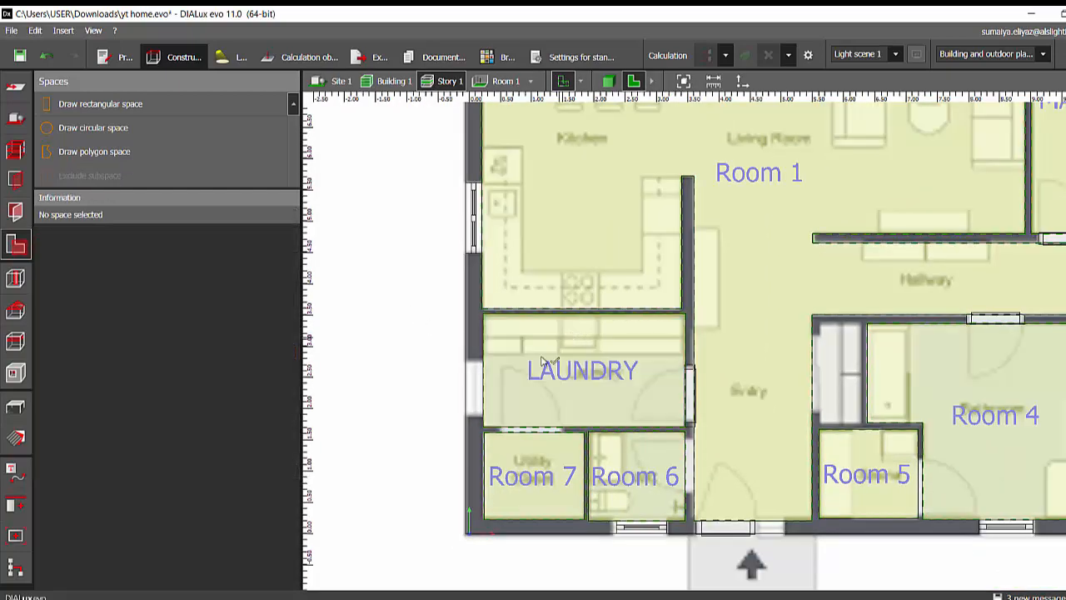
key(ctrl+s)
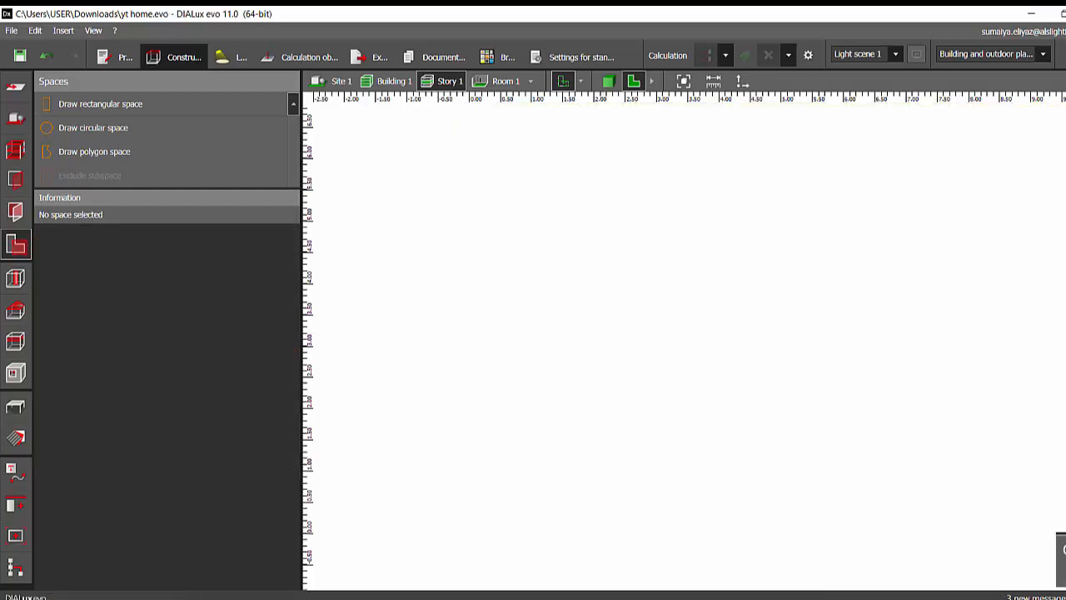
Rename Room 6, the small room below the laundry, as WASH.
scroll(536, 504, up, 2)
scroll(534, 504, up, 2)
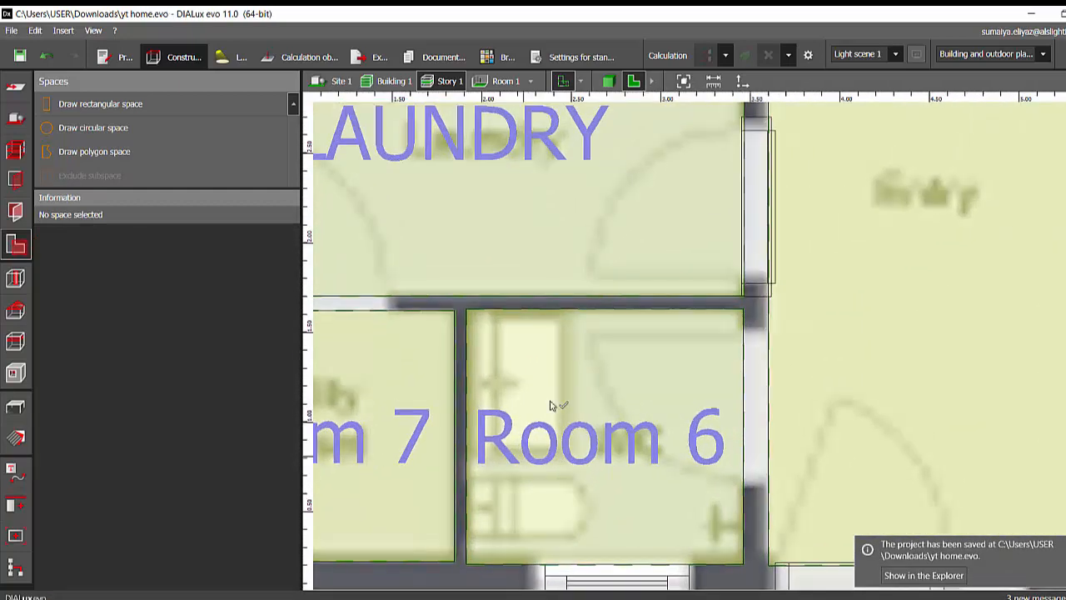
click(628, 434)
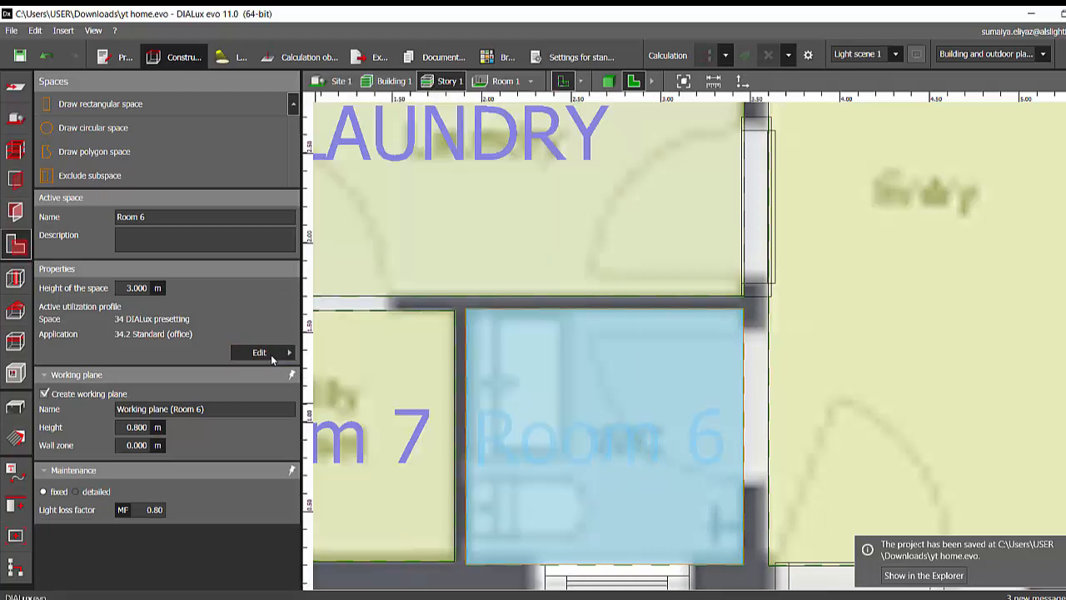
click(191, 215)
text(WASH)
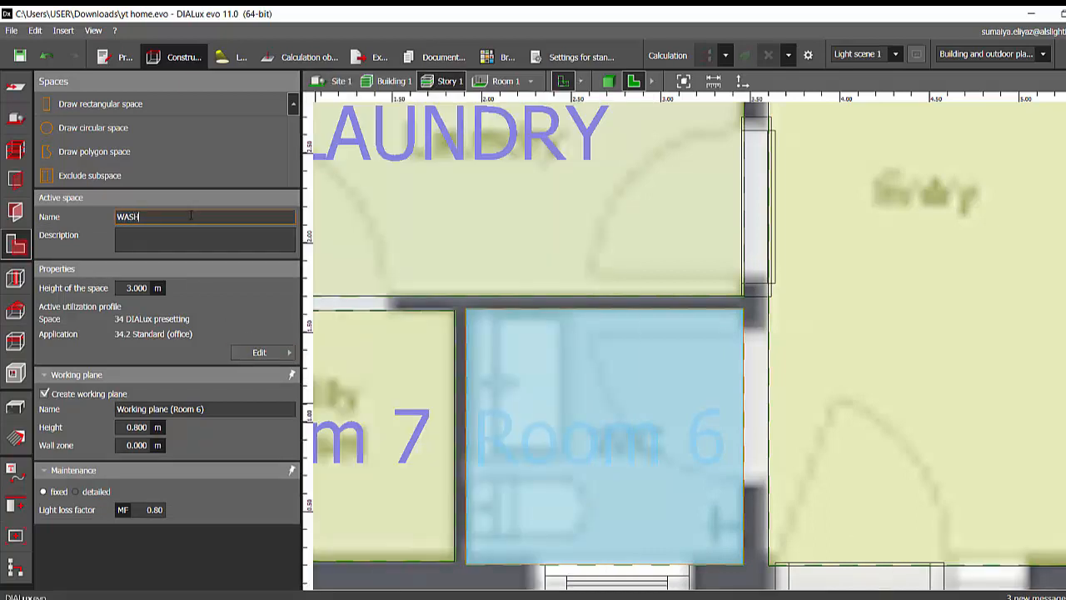
key(Return)
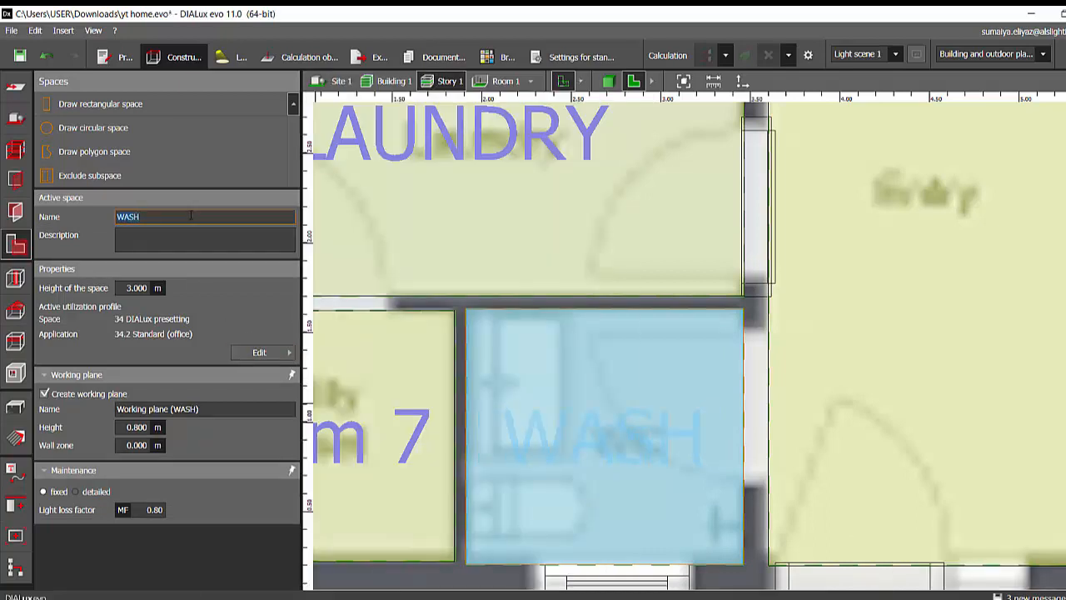
Assign the WASH room the template 10 Rest, sanitation and first aid rooms with application 10.4 Cloakrooms, washrooms, bathrooms, toilets.
click(261, 353)
click(405, 118)
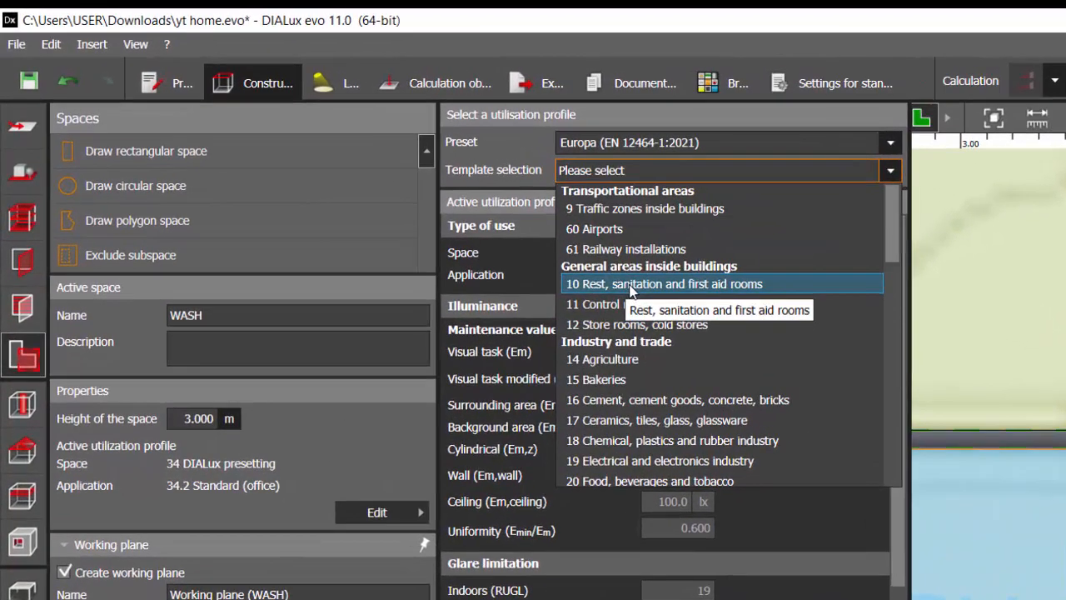
click(425, 197)
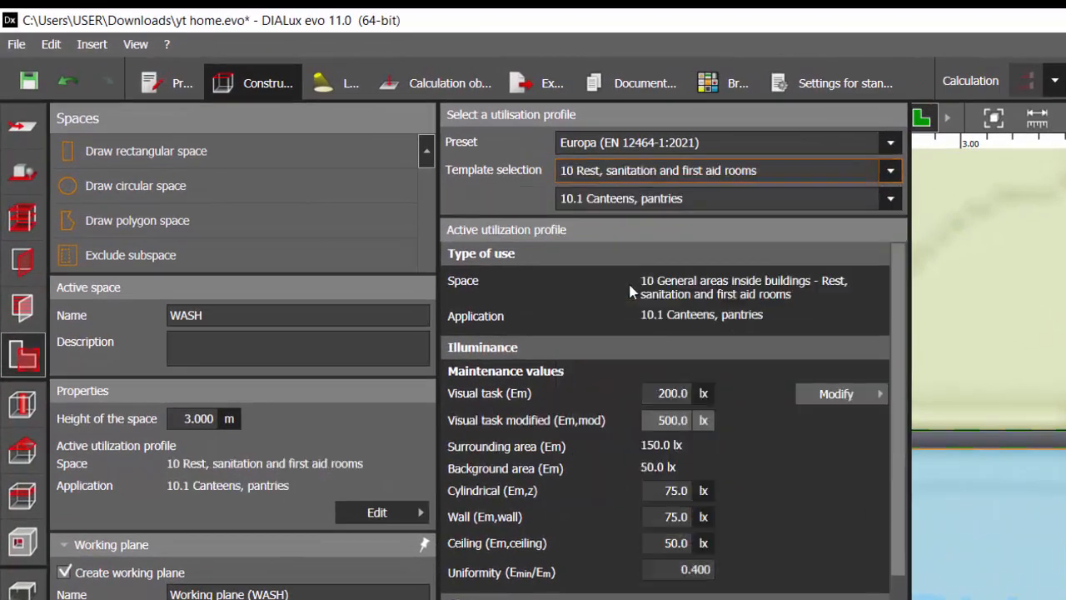
click(668, 201)
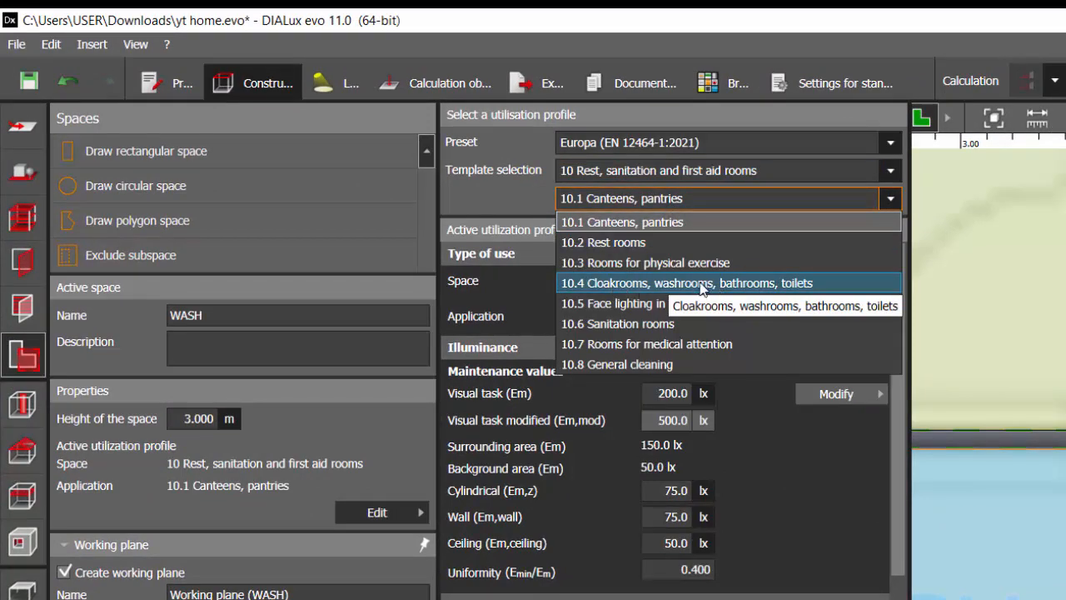
click(759, 284)
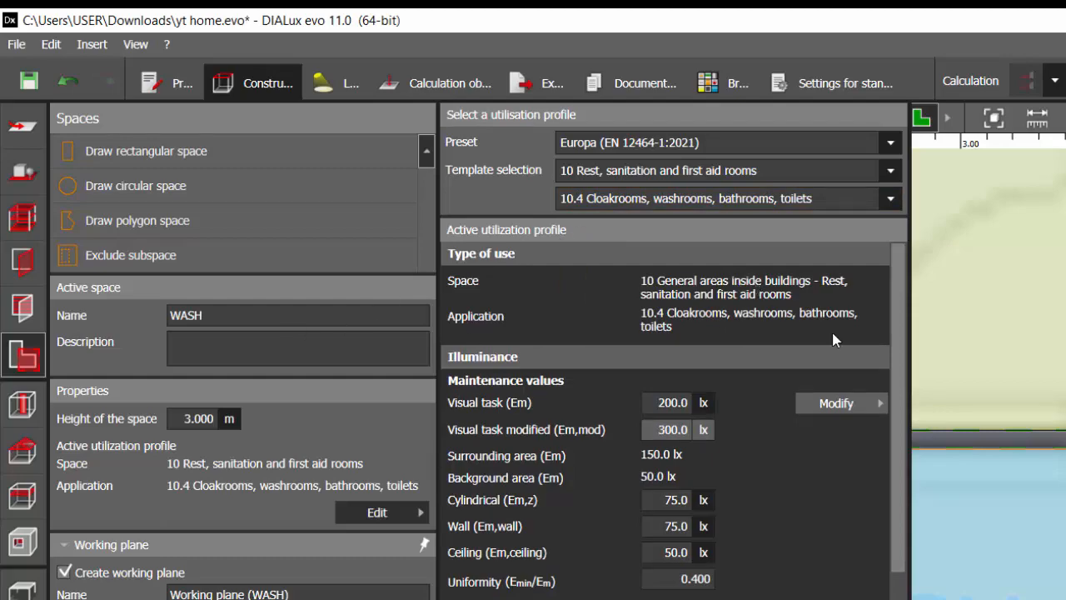
Close the WASH room's utilisation profile and rename Room 7, the utility room beside it, as BATH.
click(967, 399)
scroll(817, 427, down, 4)
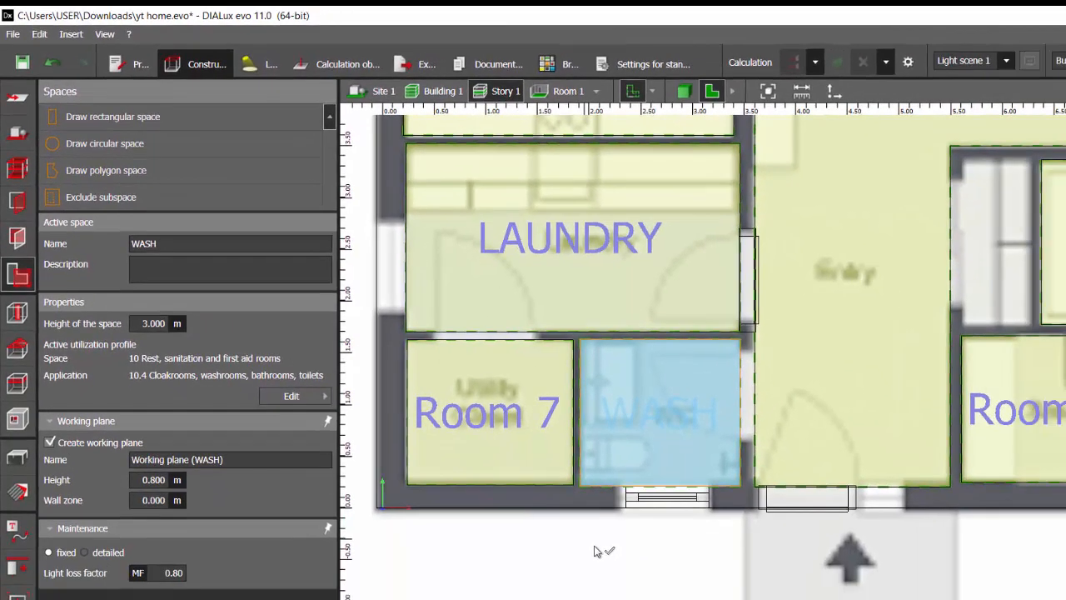
scroll(727, 461, up, 4)
click(719, 461)
click(202, 244)
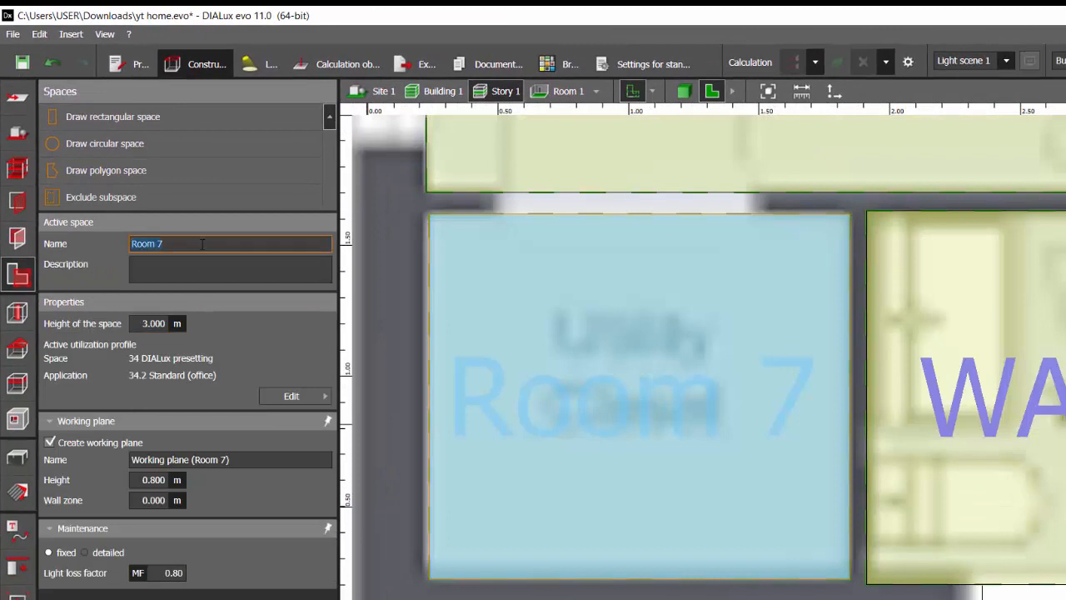
text(BATH)
key(Return)
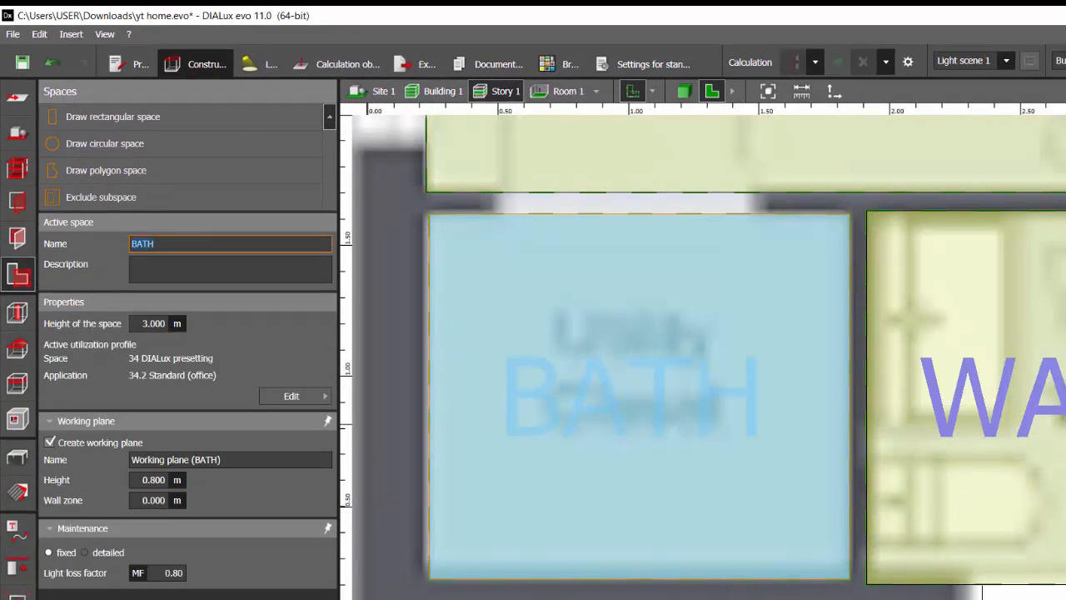
Assign the BATH room the template 10 Rest, sanitation and first aid rooms with application 10.4 Cloakrooms, washrooms, bathrooms, toilets, and clear the selection.
click(292, 396)
click(512, 133)
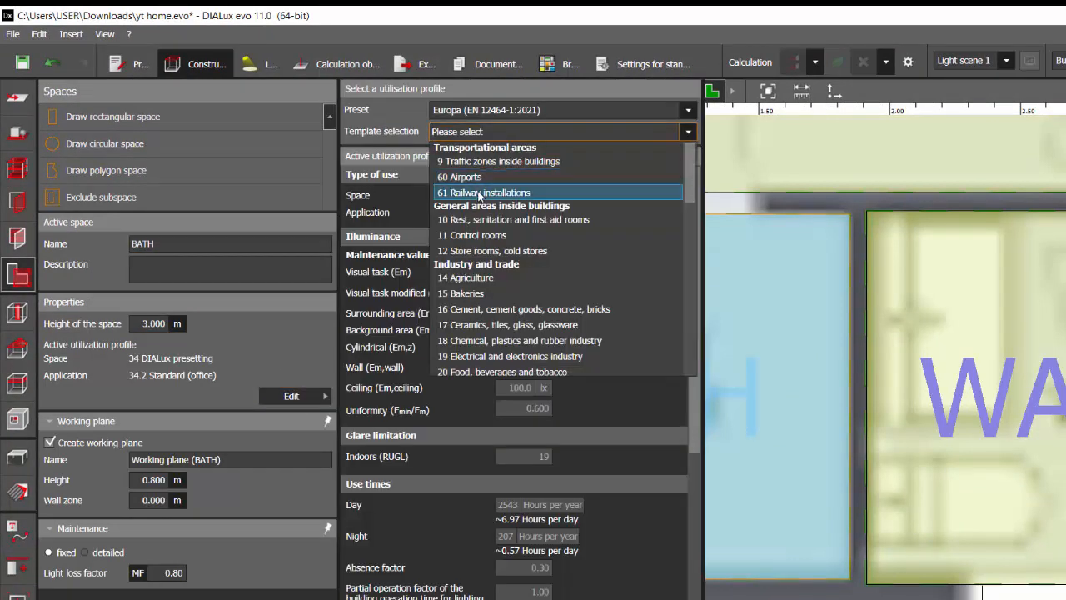
click(496, 220)
click(575, 155)
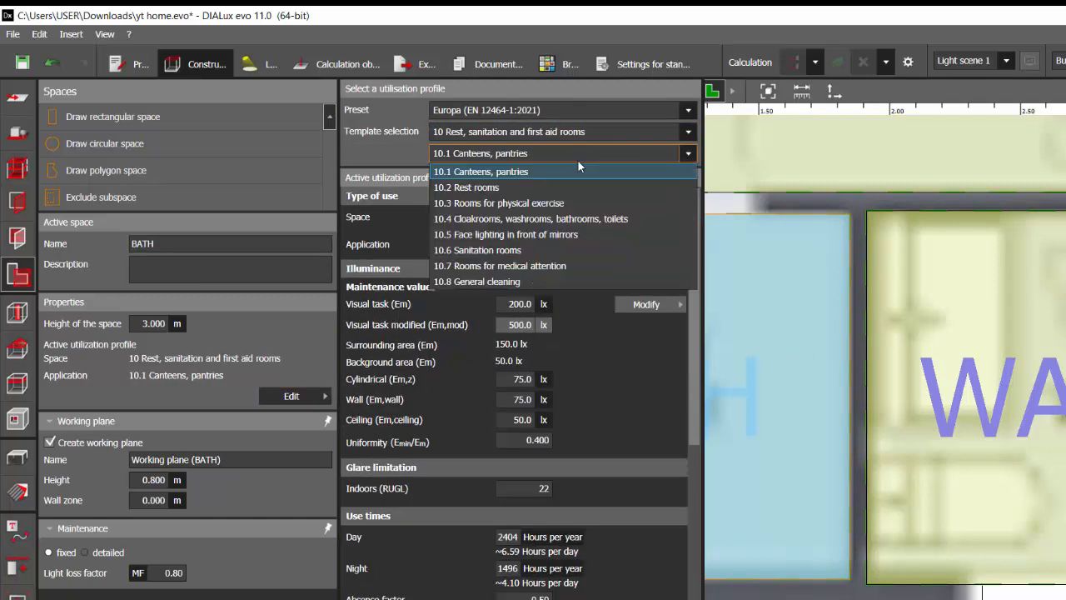
click(575, 219)
scroll(608, 390, down, 3)
click(785, 597)
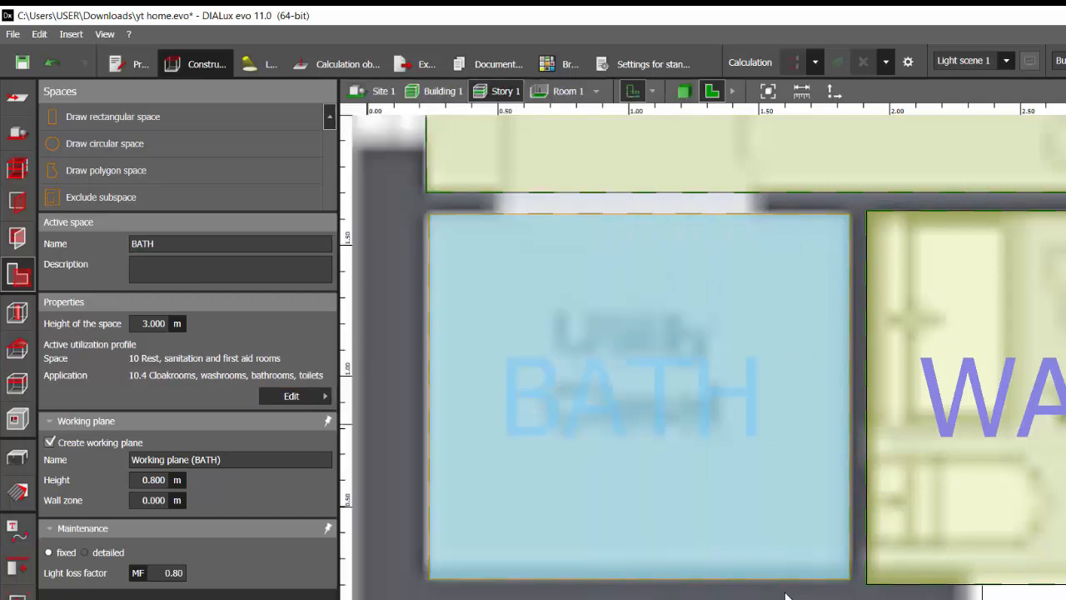
scroll(519, 434, down, 5)
click(388, 430)
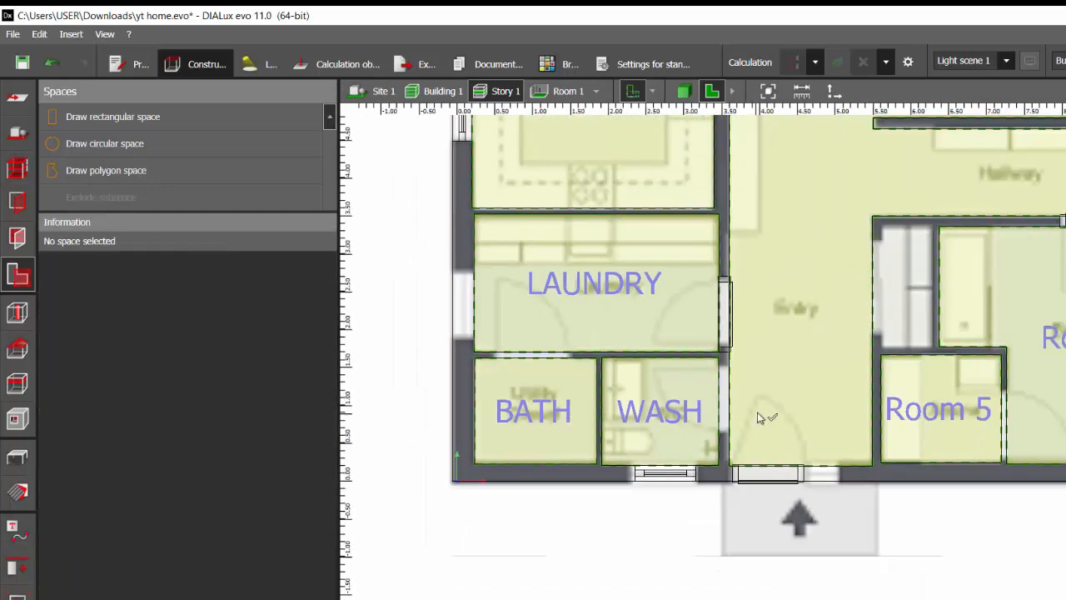
Assign Room 4, the bathroom below the hallway, the template 10 Rest, sanitation and first aid rooms with application 10.4 Cloakrooms, washrooms, bathrooms, toilets.
scroll(763, 425, down, 3)
scroll(779, 450, up, 4)
scroll(750, 450, down, 2)
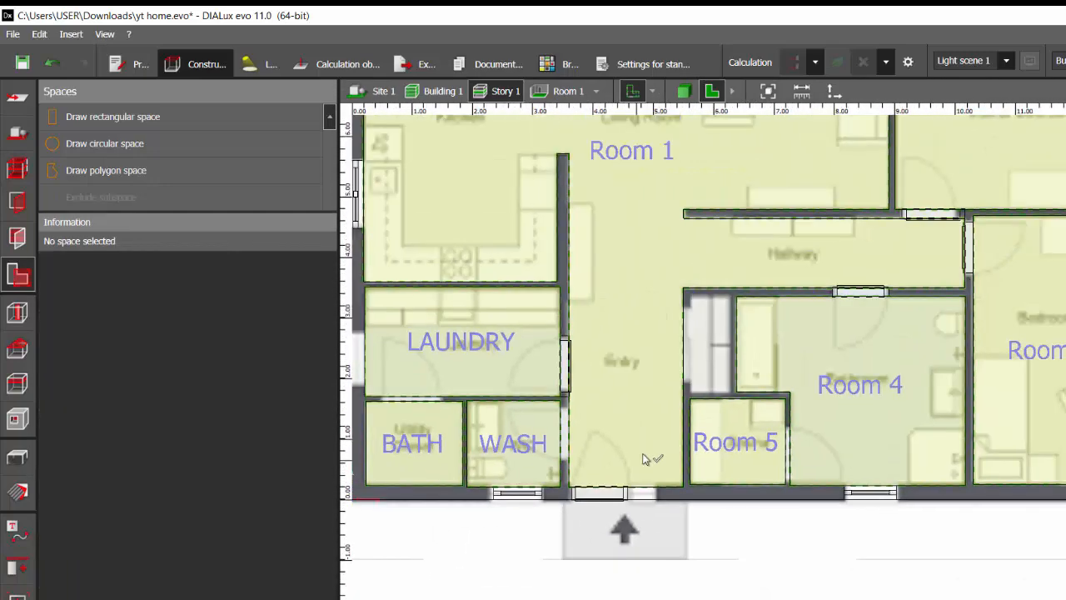
scroll(754, 391, up, 3)
click(914, 388)
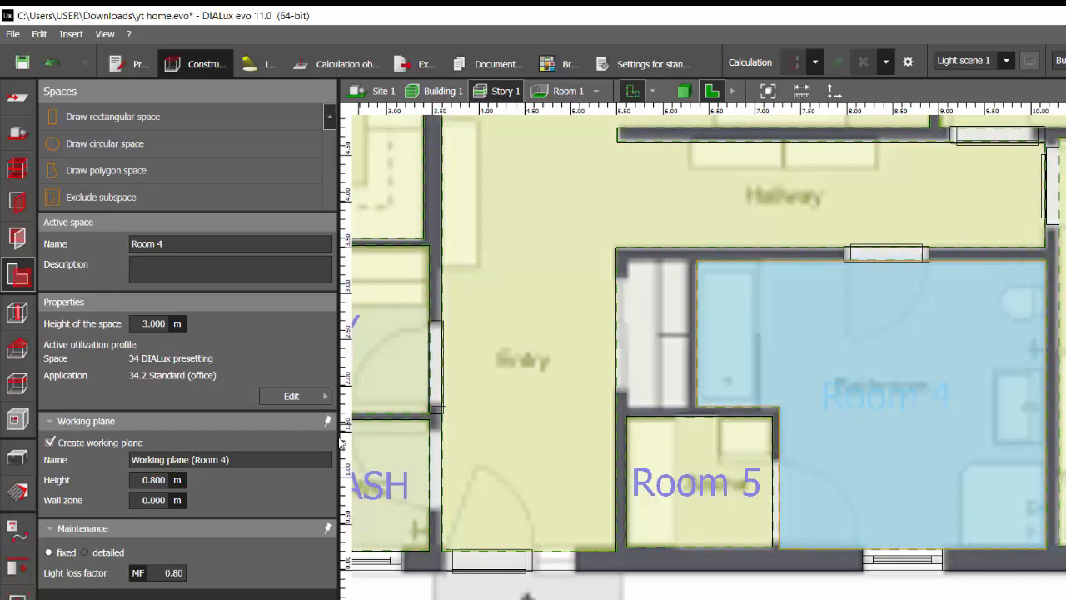
click(326, 400)
click(528, 133)
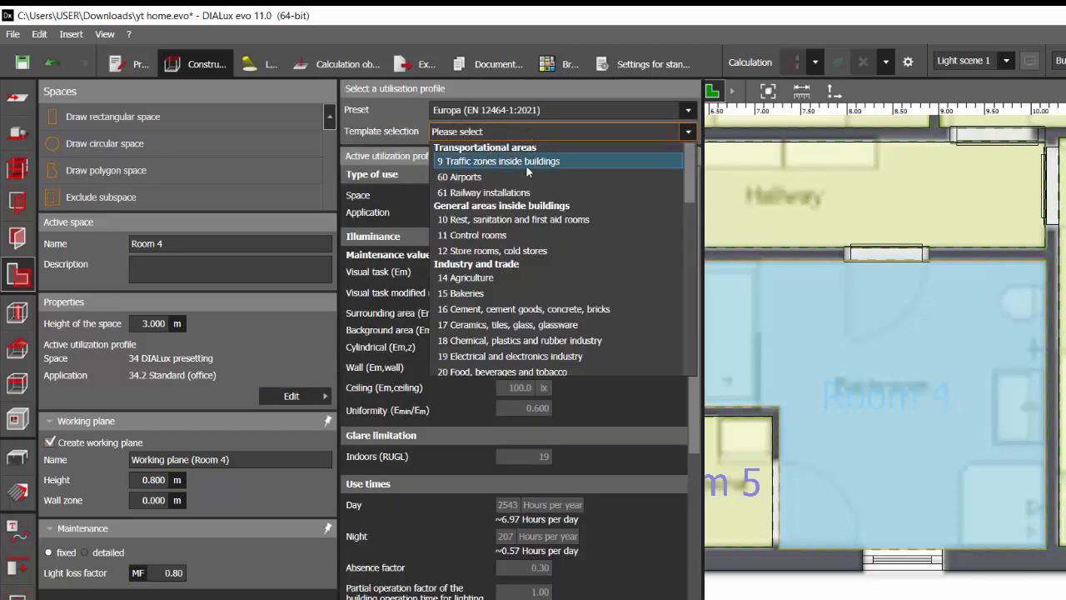
click(526, 219)
click(538, 159)
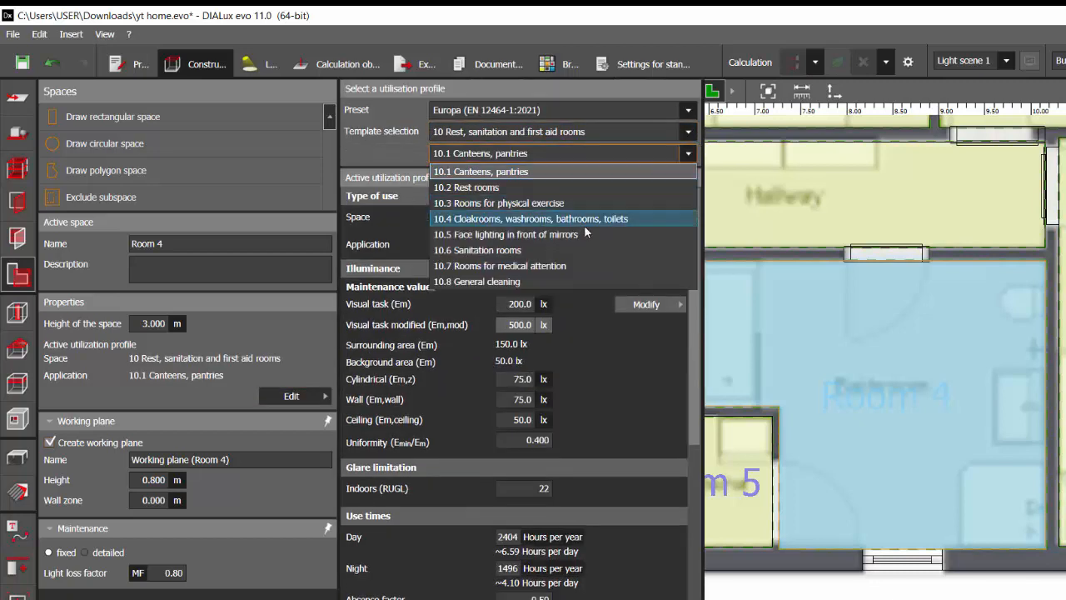
click(584, 218)
scroll(739, 528, down, 3)
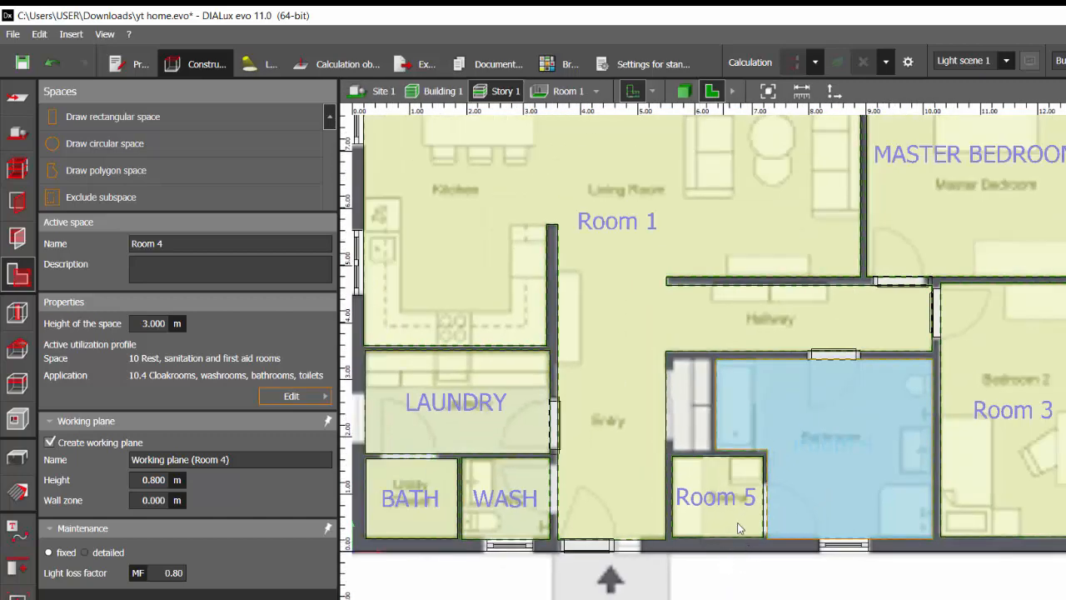
Rename Room 4, the bathroom below the hallway, as MASTER BATH.
scroll(854, 444, up, 5)
click(203, 242)
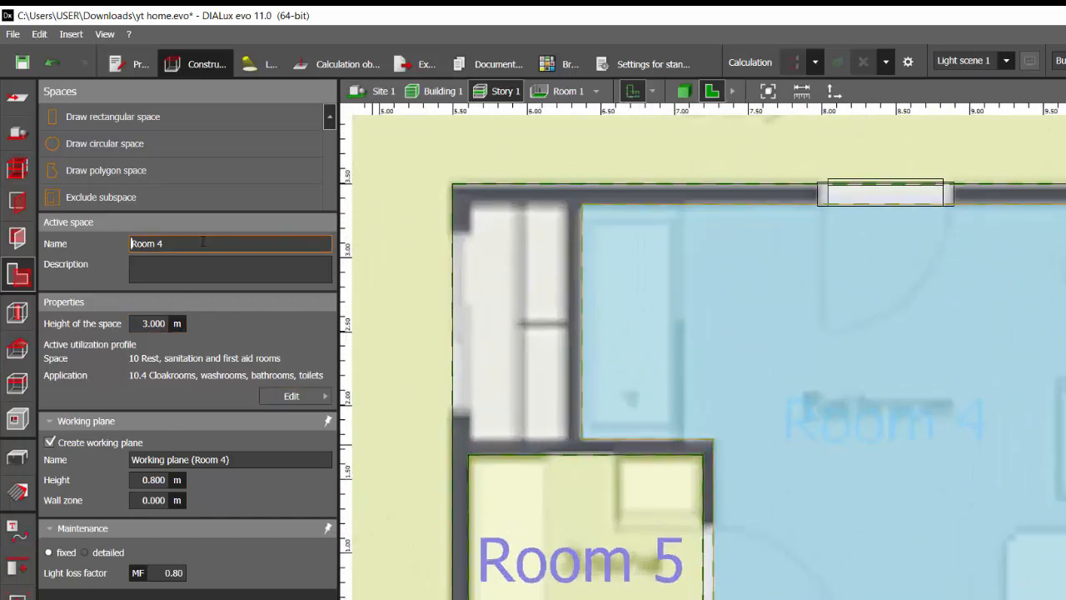
key(ctrl+a)
text(MASTER BATH)
key(Return)
scroll(677, 189, down, 2)
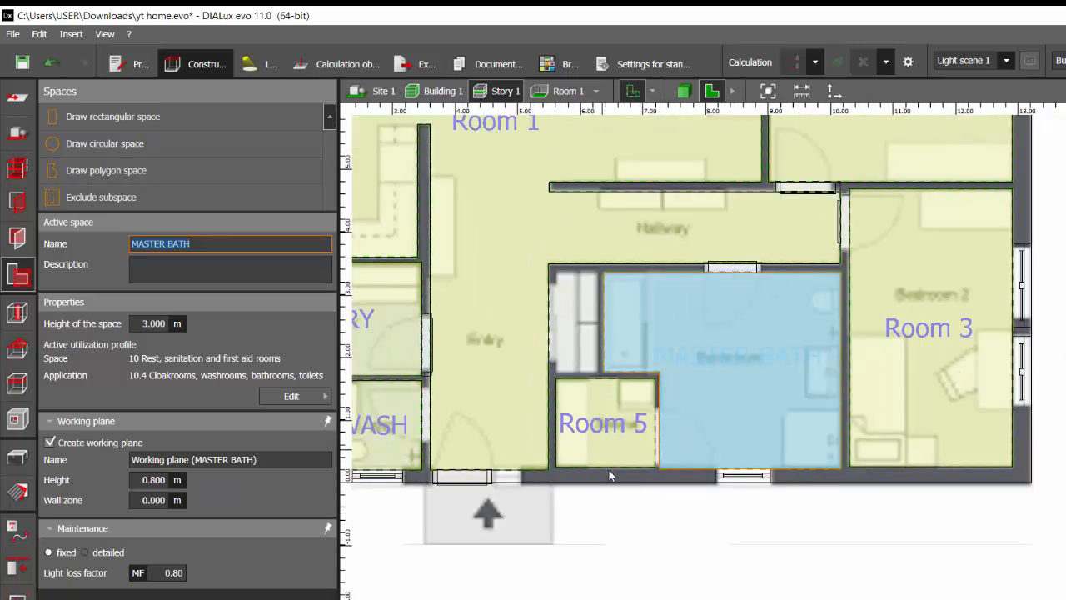
Assign Room 3, the bedroom below the master bedroom, the template 10 Rest, sanitation and first aid rooms with application 10.2 Rest rooms.
click(956, 312)
scroll(957, 312, up, 5)
scroll(910, 348, down, 4)
click(892, 341)
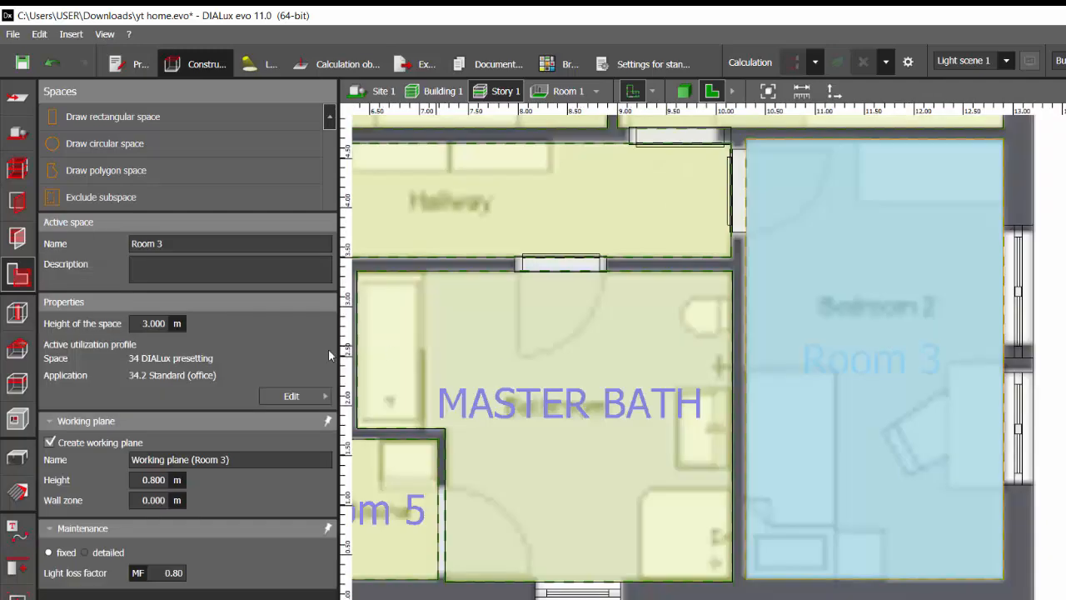
click(287, 395)
click(469, 131)
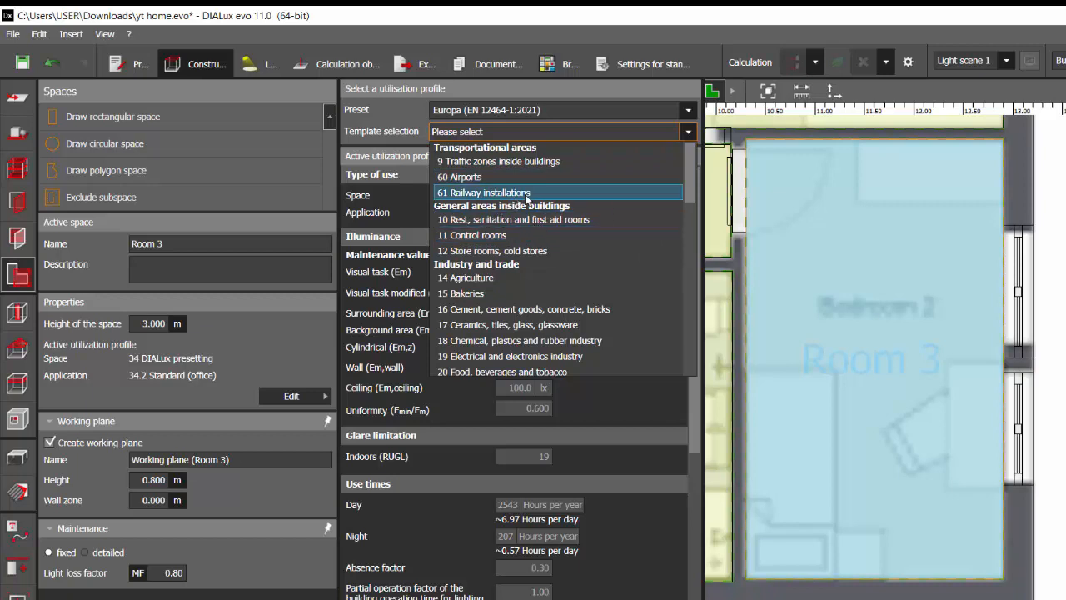
click(517, 220)
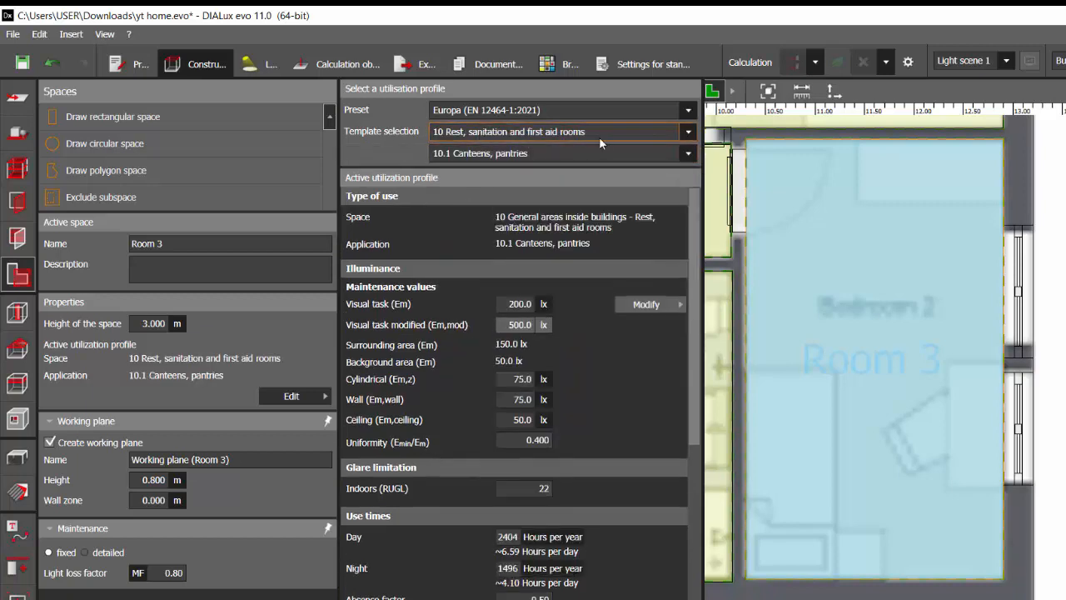
click(567, 151)
click(469, 188)
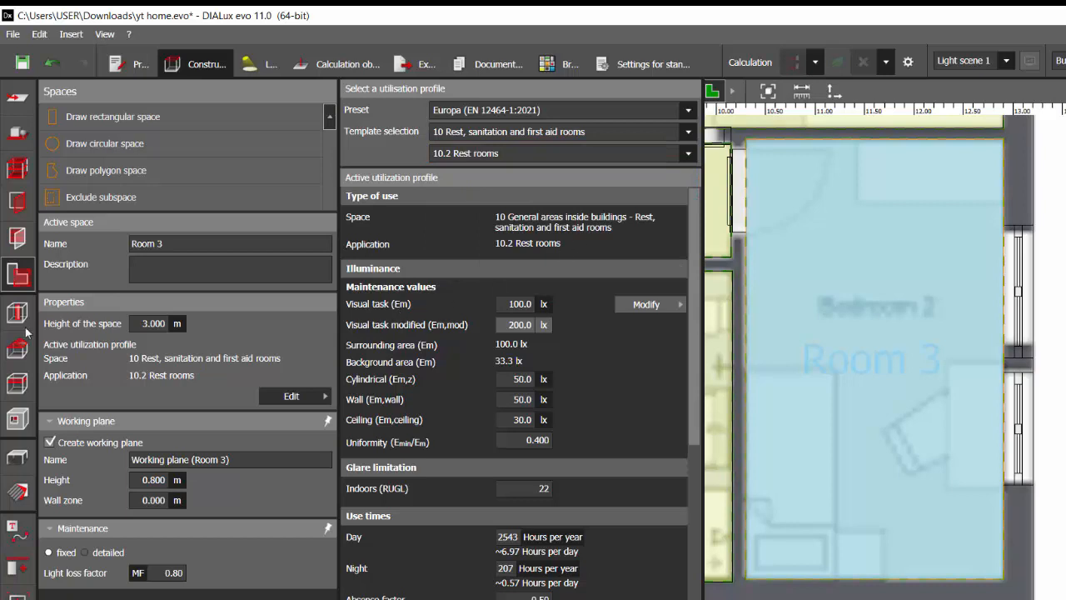
Rename Room 3 as BEDROOM 2 and clear the room selection.
click(173, 244)
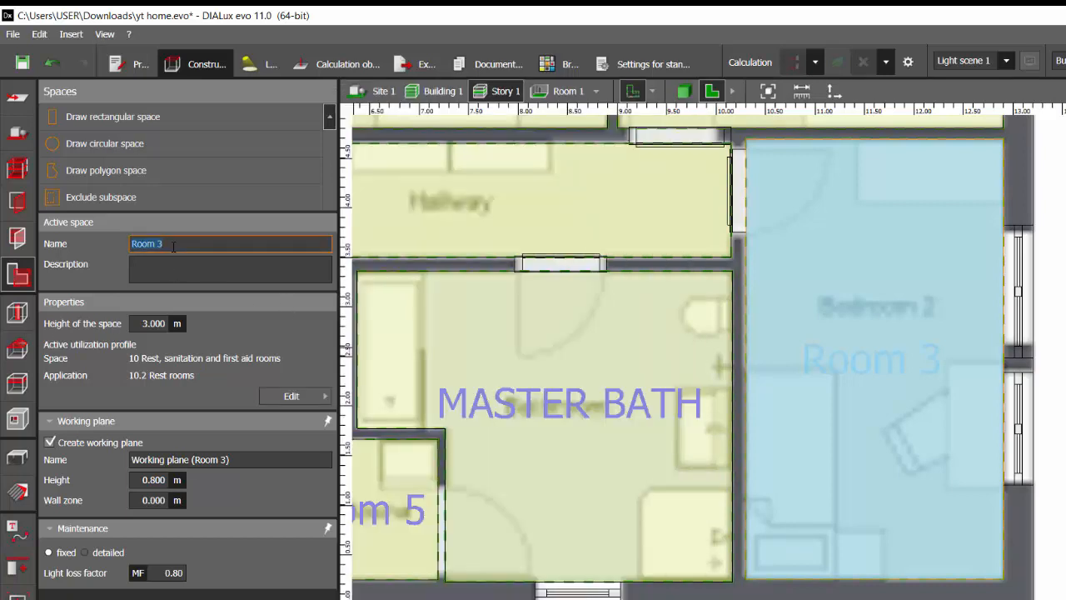
text(BEDROOM 2)
key(Return)
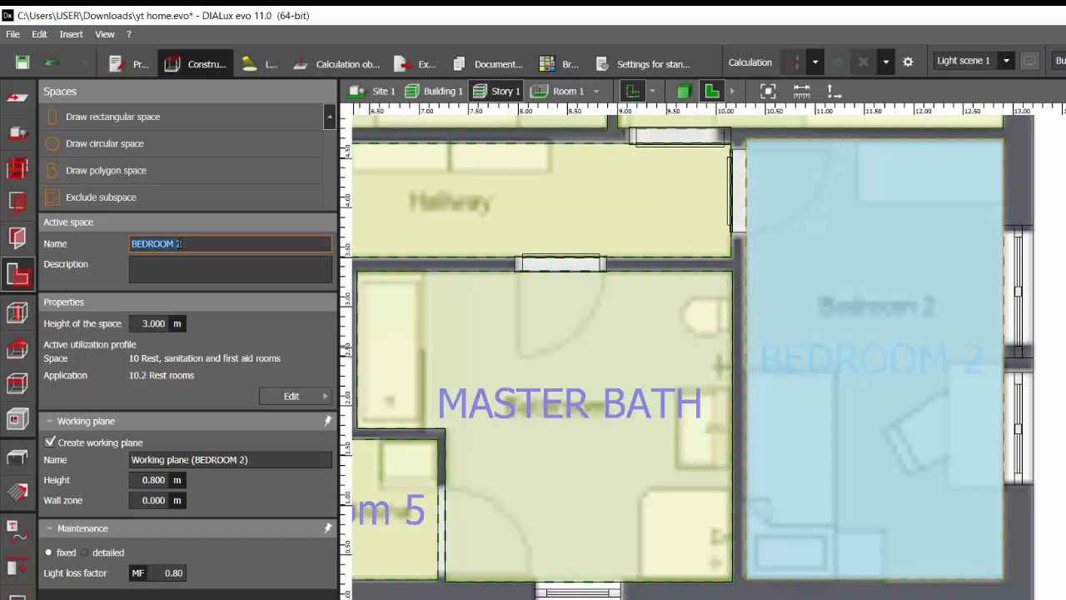
click(1054, 378)
scroll(1054, 378, down, 4)
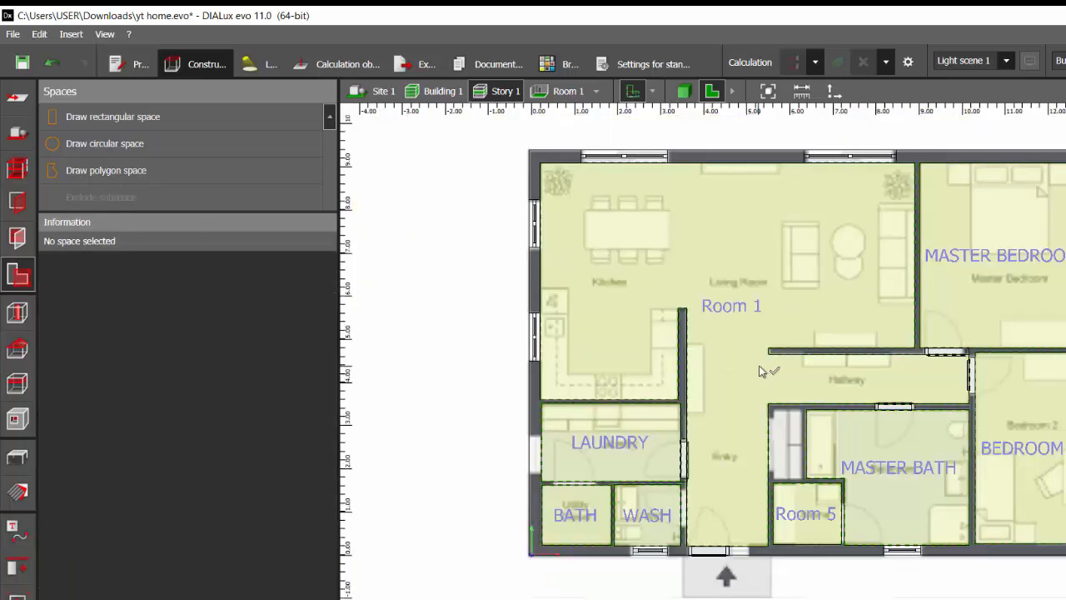
Examine the open Room 1 area on the floor plan, covering the kitchen, living room, hallway and entry.
scroll(759, 372, up, 1)
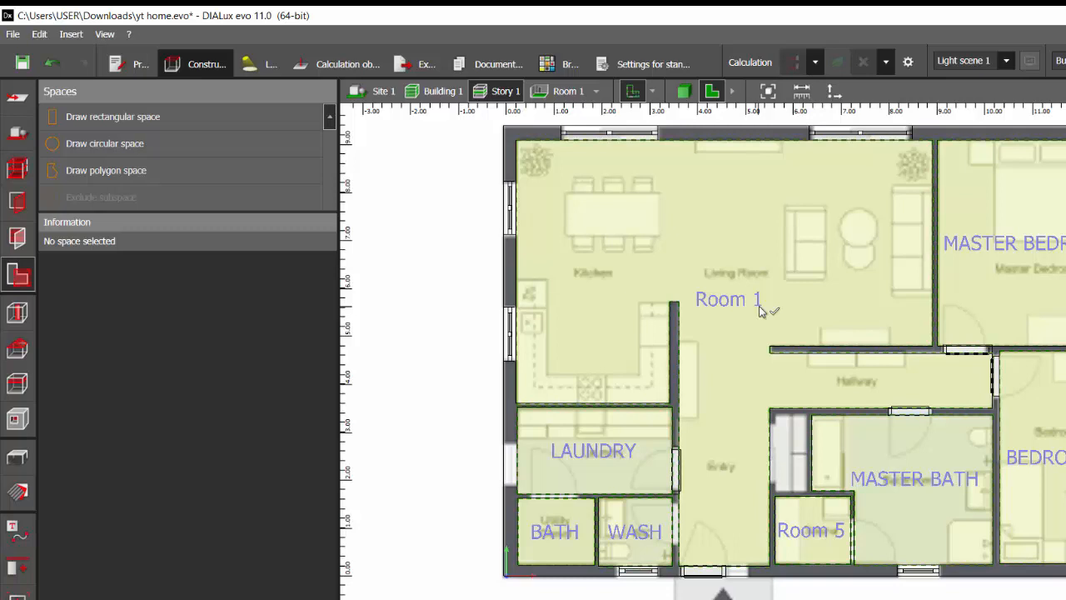
scroll(759, 306, up, 1)
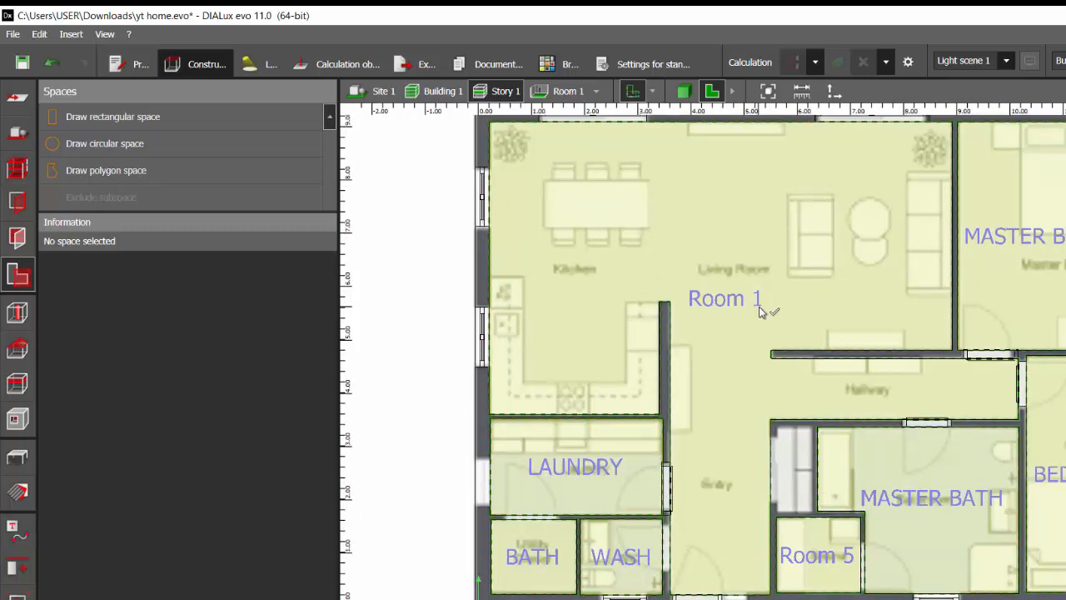
scroll(739, 517, up, 1)
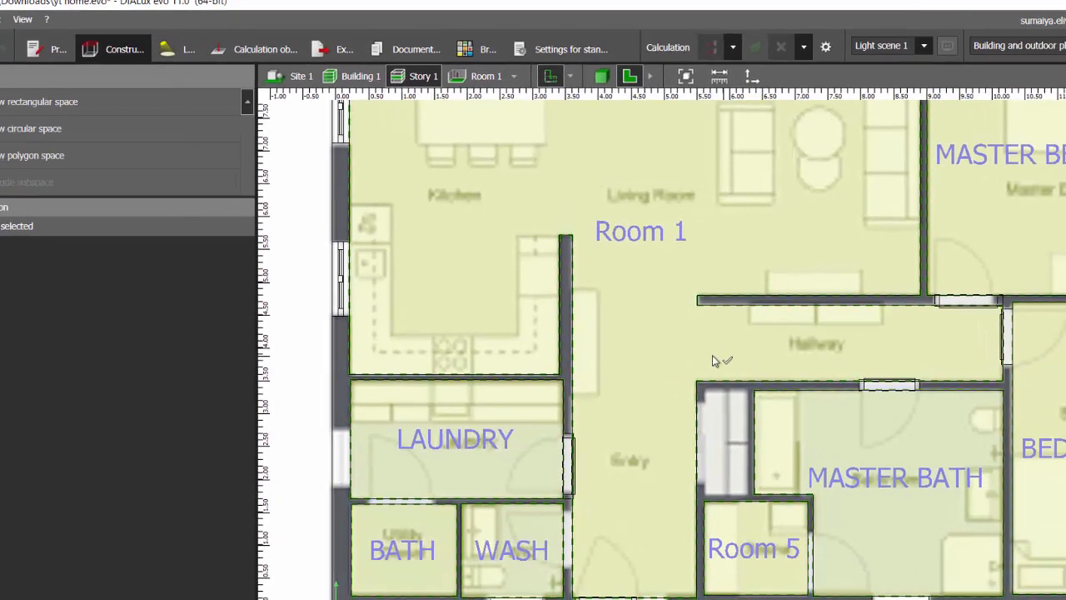
scroll(795, 444, down, 2)
scroll(731, 217, up, 2)
scroll(748, 427, down, 3)
scroll(553, 209, up, 2)
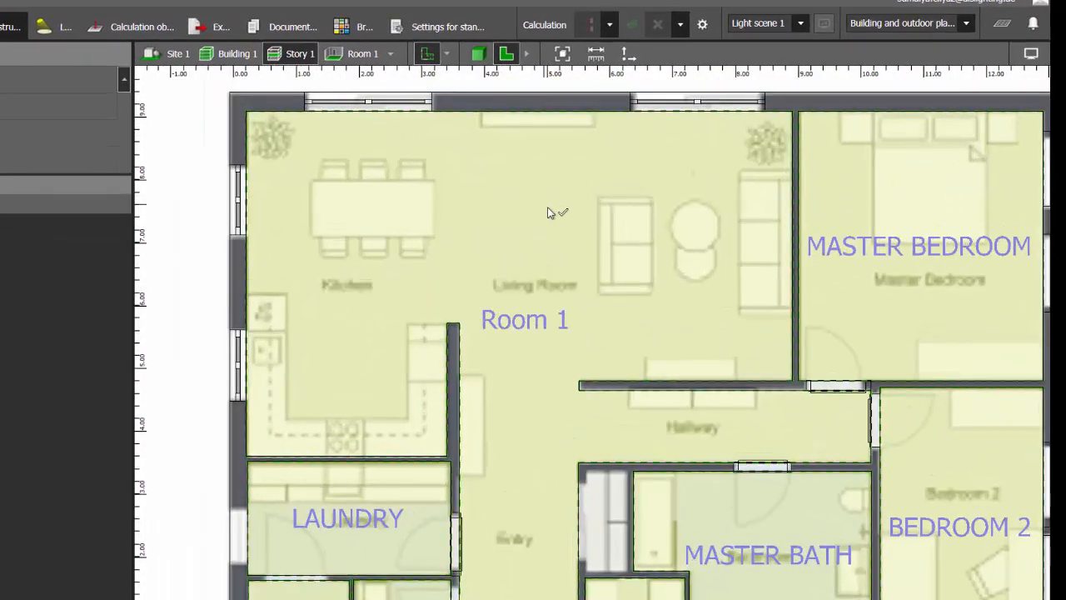
scroll(707, 210, up, 1)
scroll(740, 314, down, 1)
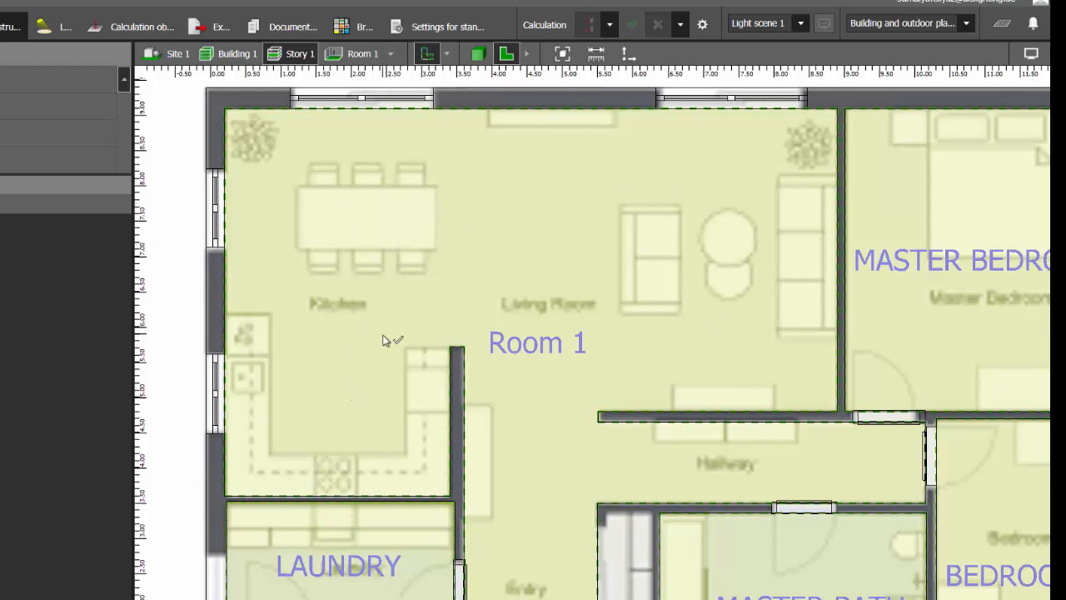
scroll(631, 277, down, 3)
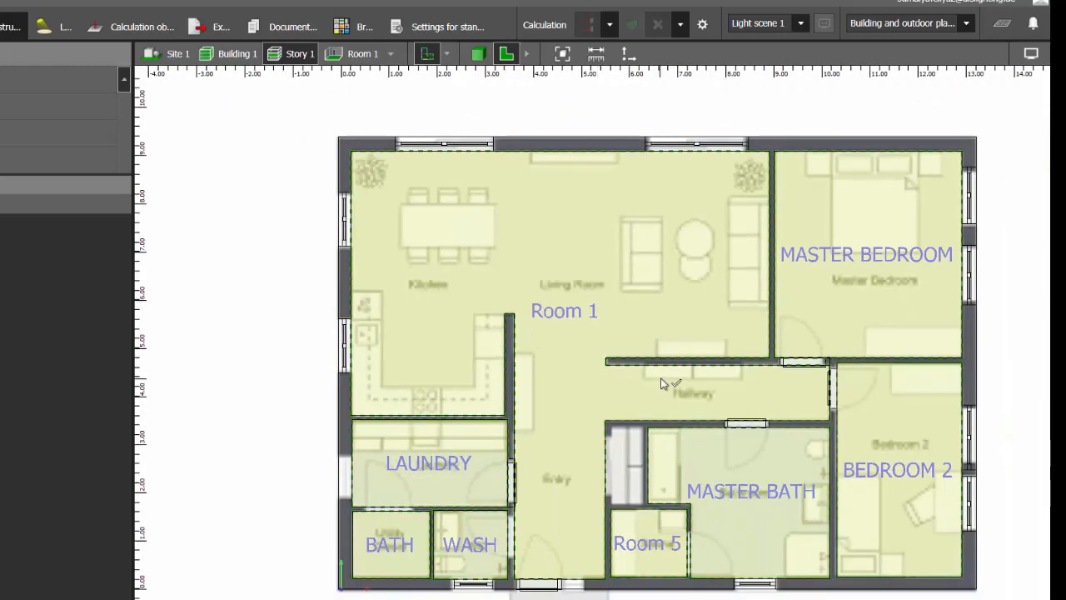
scroll(661, 383, up, 2)
scroll(678, 300, down, 1)
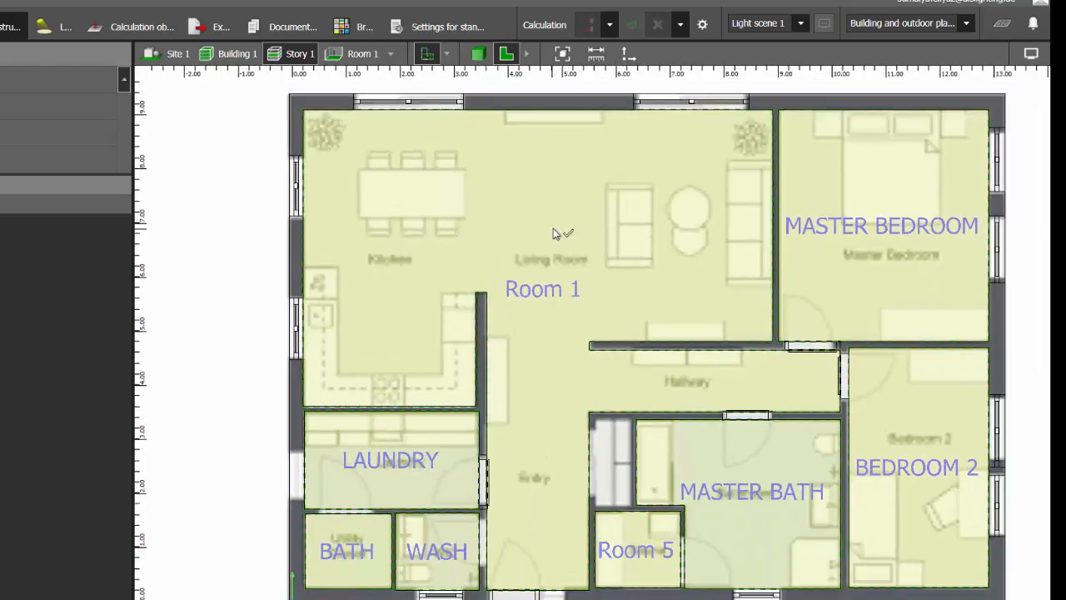
Delete the working plane of Room 1 from the calculation objects, save the project and return to the construction of spaces.
click(545, 248)
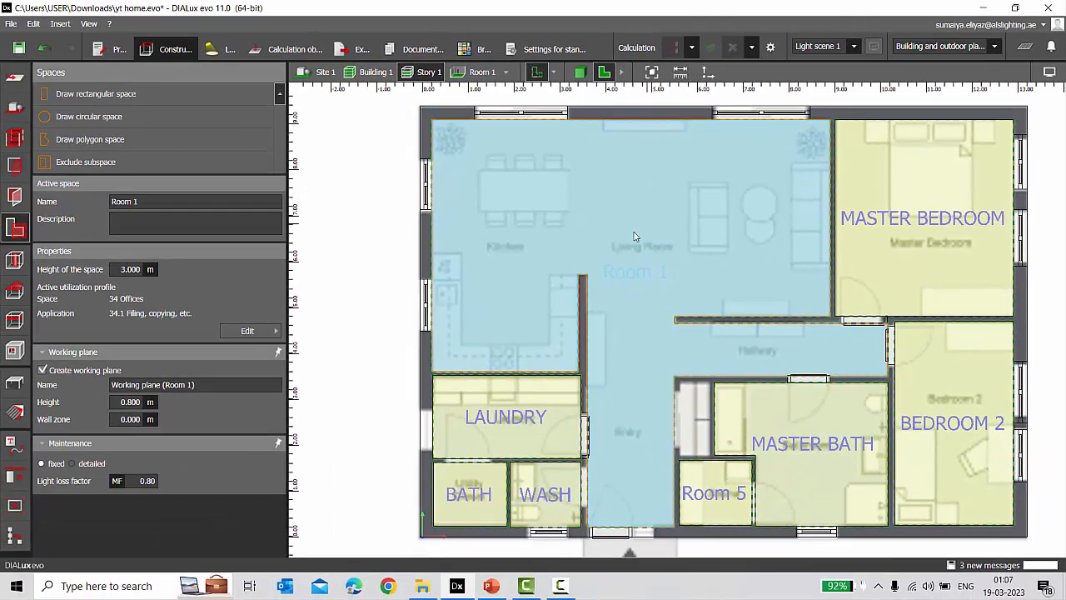
click(310, 50)
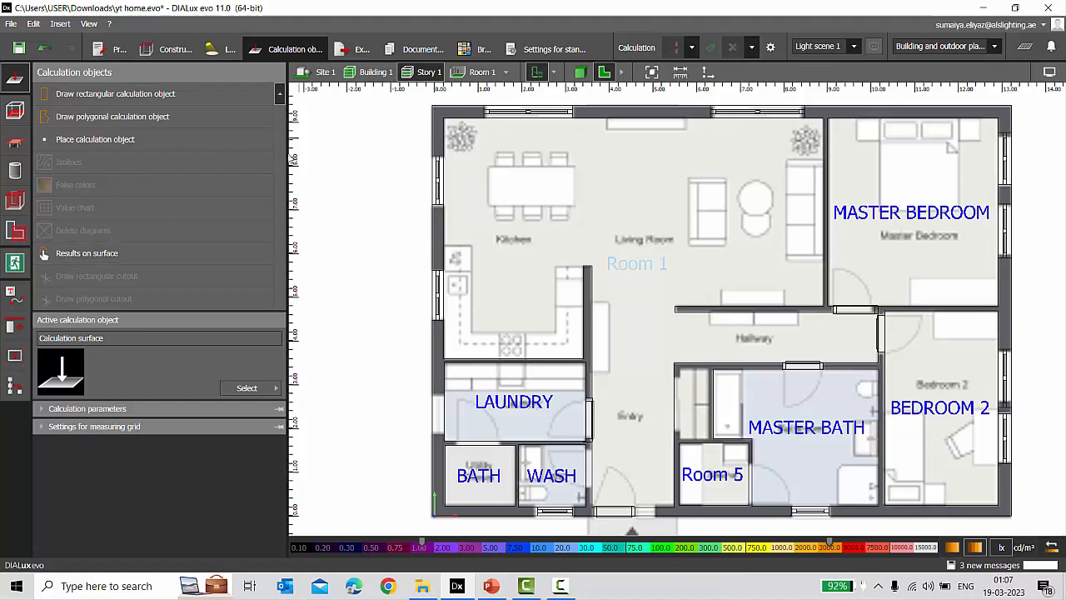
click(18, 110)
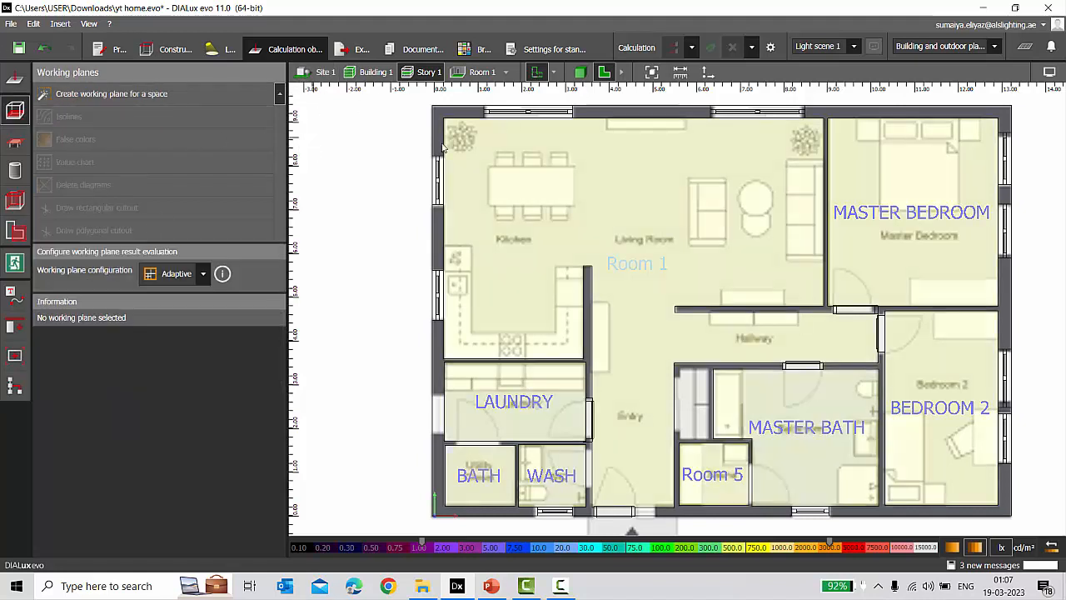
click(537, 181)
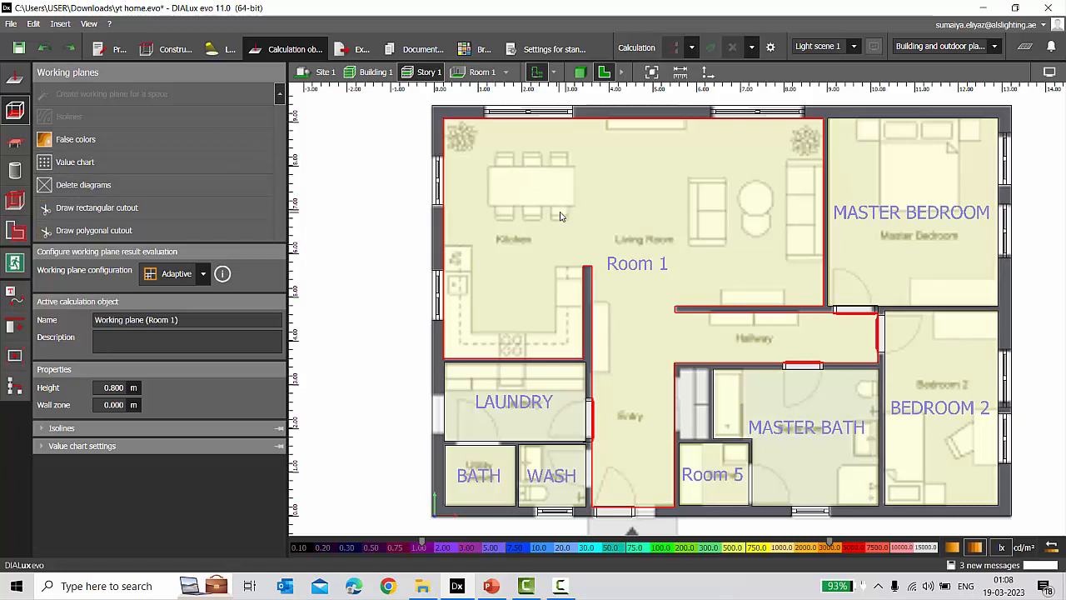
key(Delete)
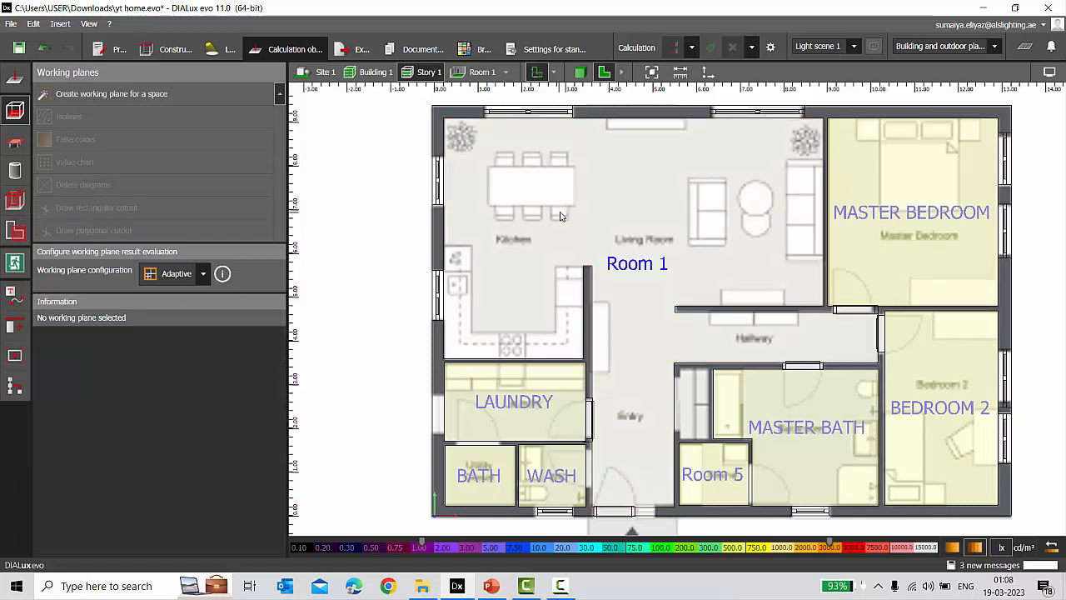
key(ctrl+s)
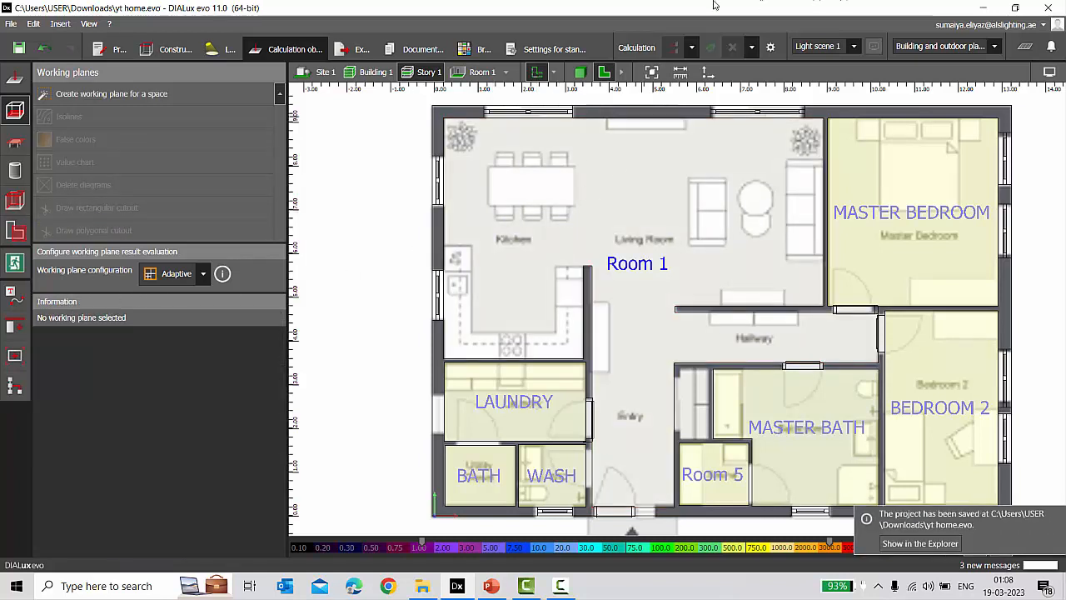
click(171, 52)
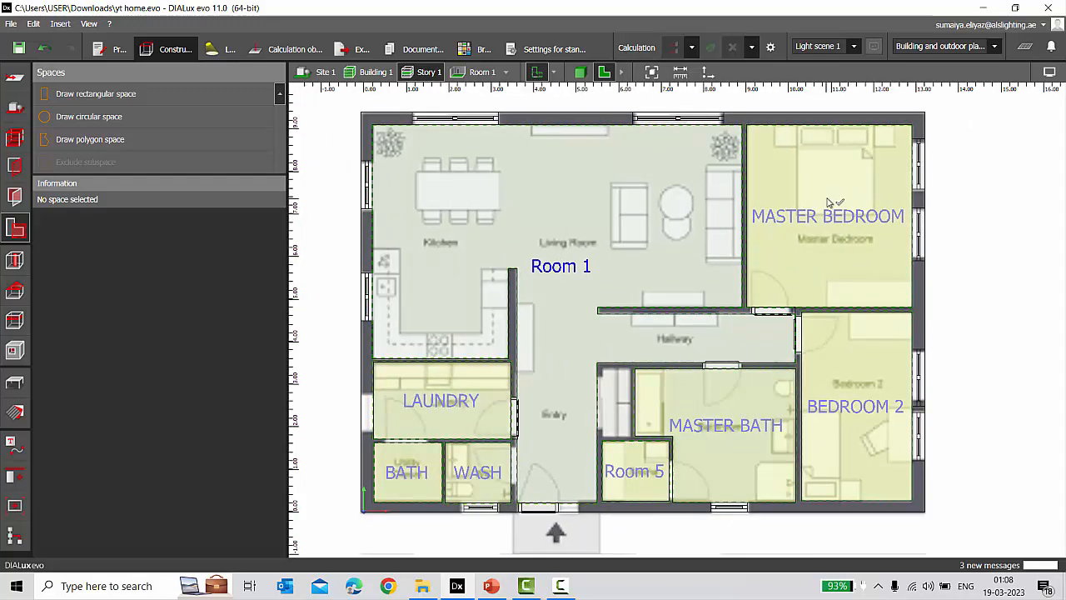
Draw a rectangular space of about 1.9 m by 4.65 m over the entry area, from the entrance wall past the hallway opening.
scroll(354, 232, up, 1)
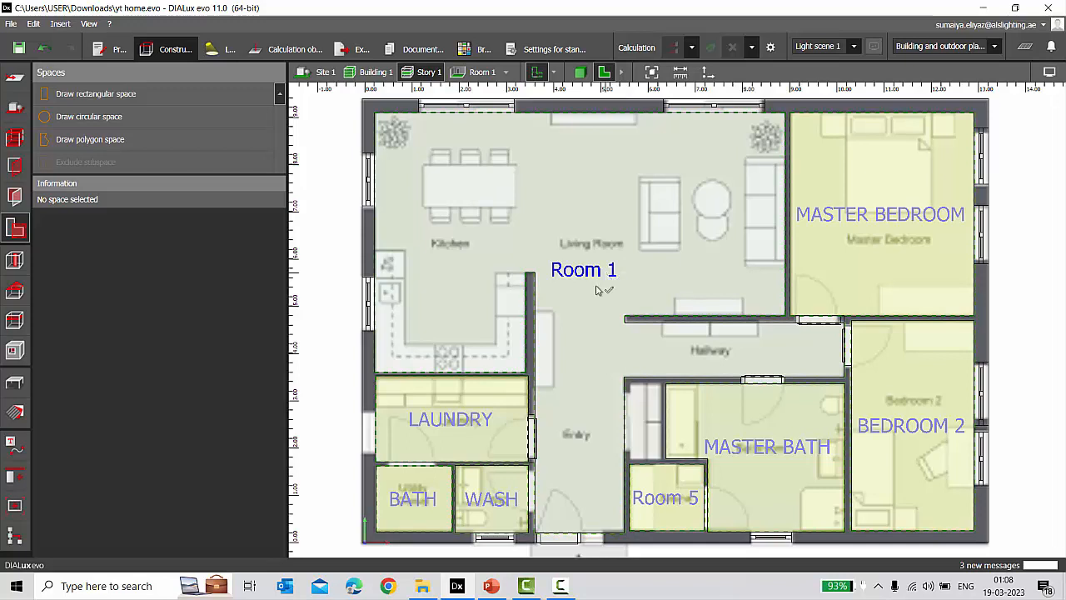
click(130, 93)
scroll(431, 104, down, 4)
scroll(449, 305, up, 4)
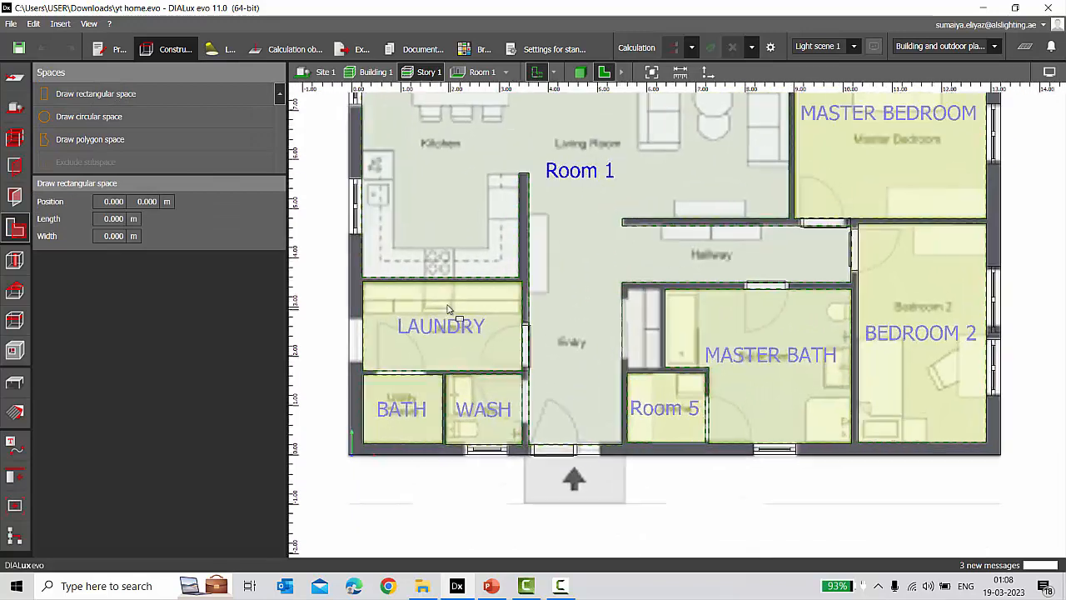
scroll(570, 359, up, 3)
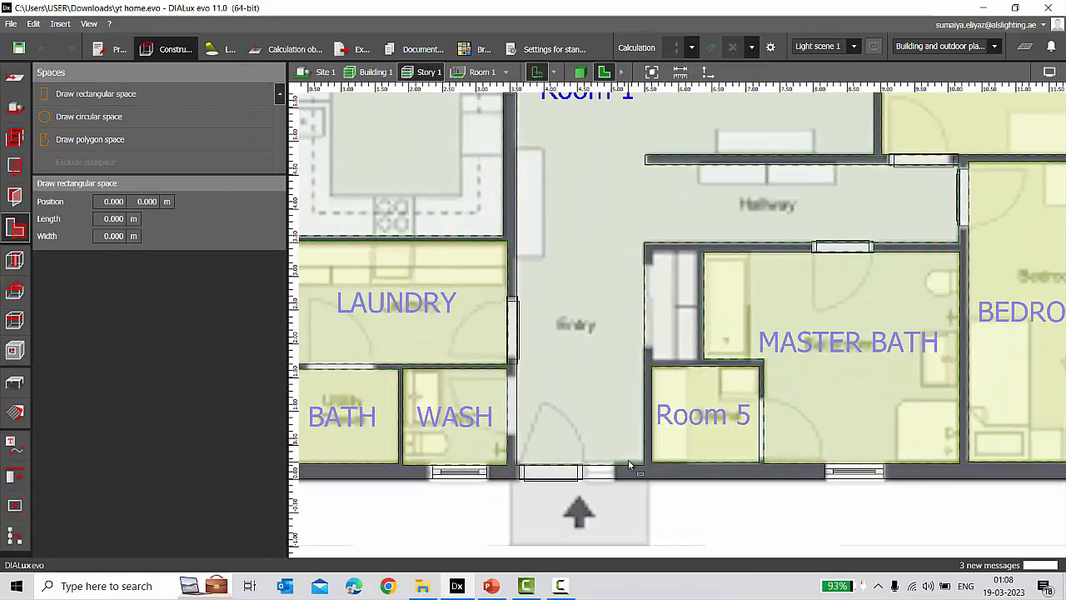
scroll(671, 451, down, 1)
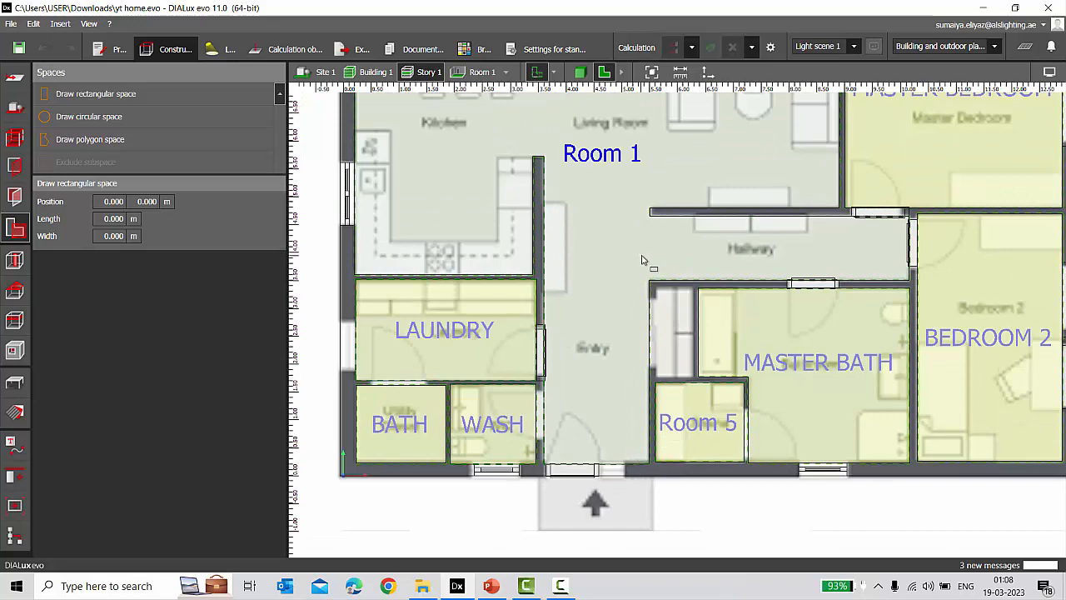
scroll(550, 462, up, 4)
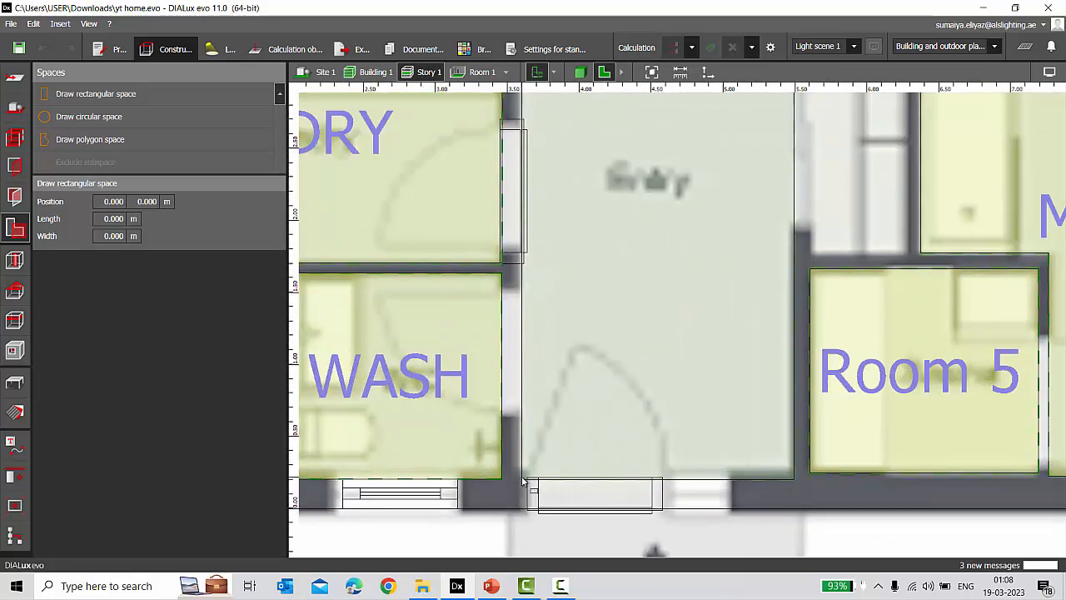
click(523, 481)
click(794, 480)
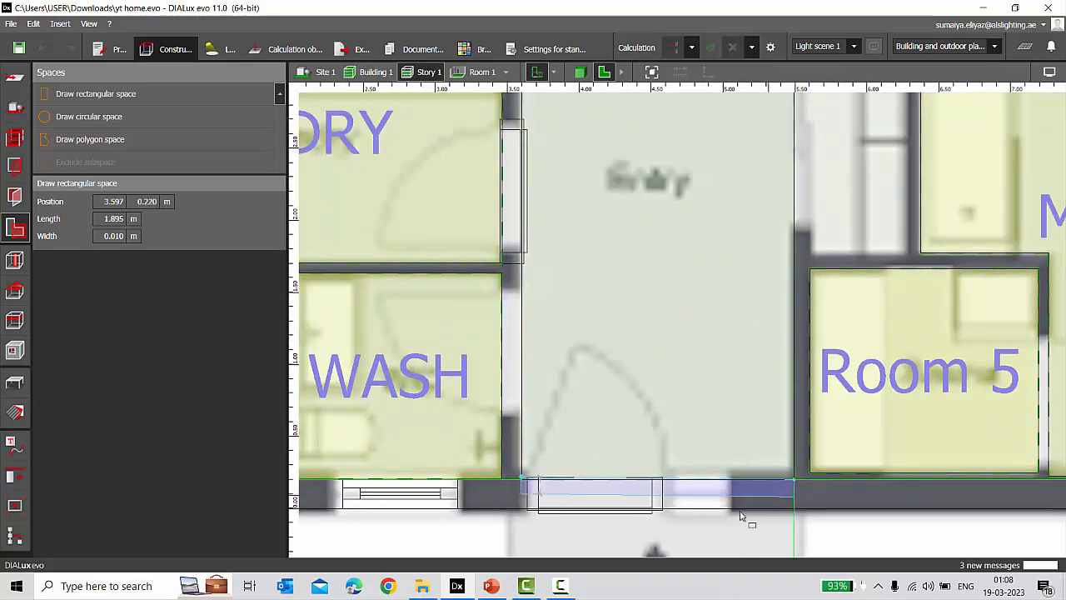
scroll(757, 238, down, 4)
click(745, 274)
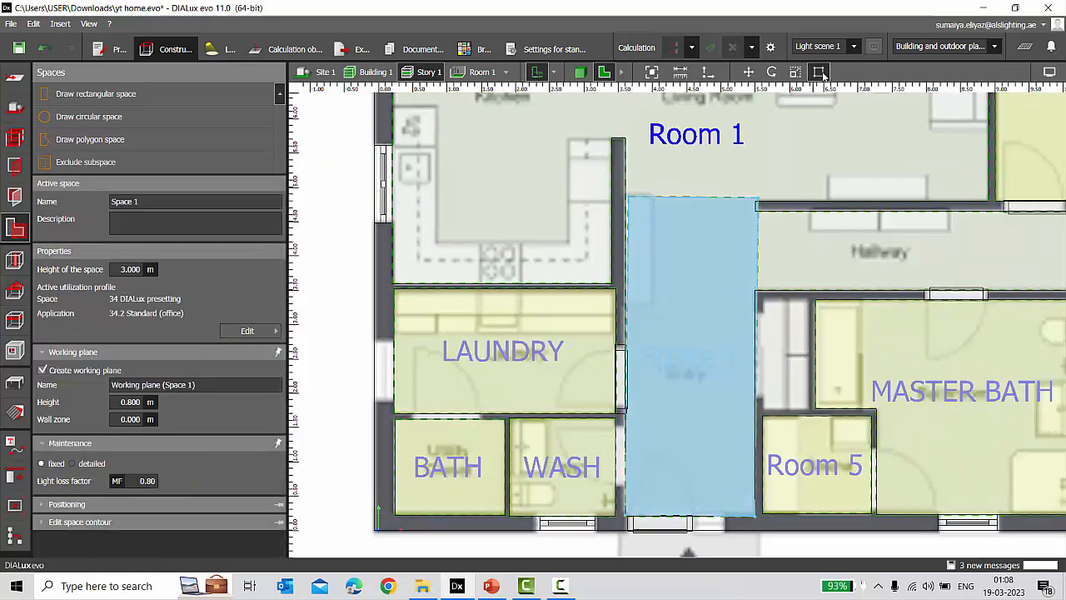
Hide the background floor plan image and align the entry space's upper corner beside the hallway with the adjoining wall edge.
click(537, 72)
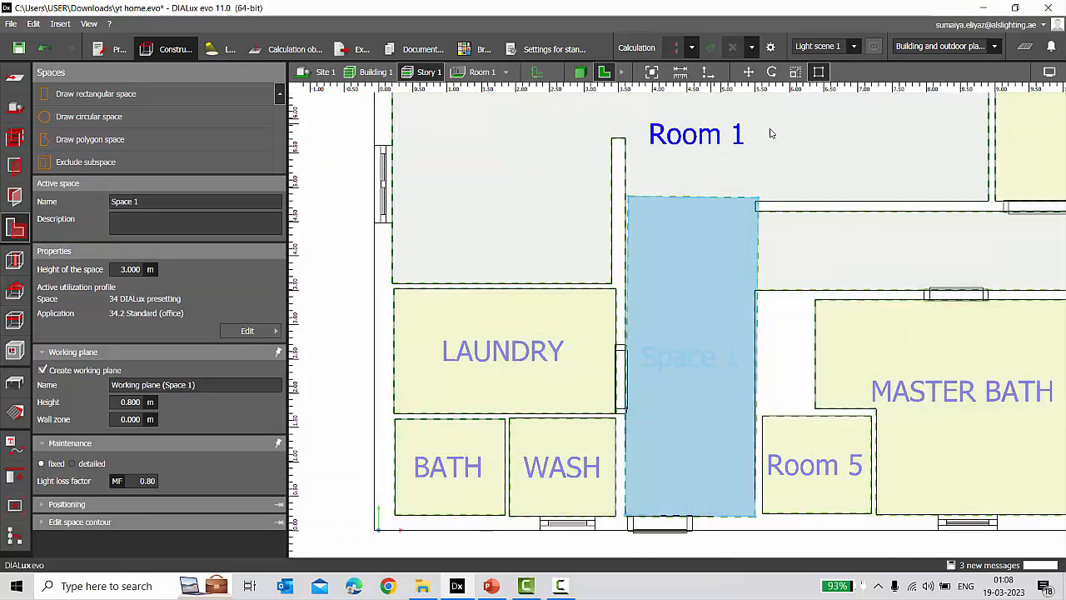
scroll(771, 225, up, 2)
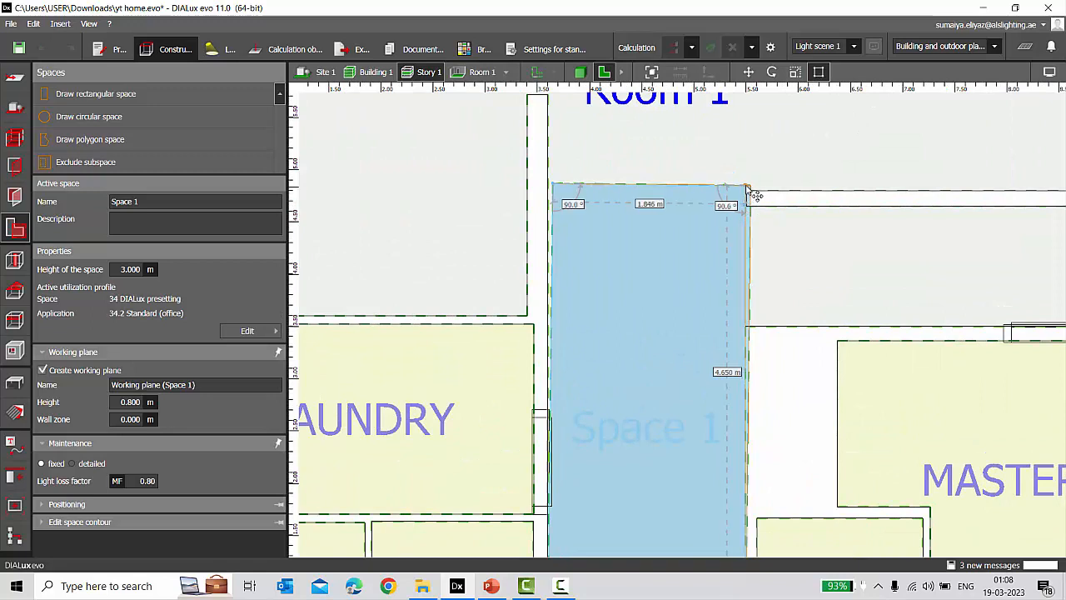
drag(746, 187, 747, 186)
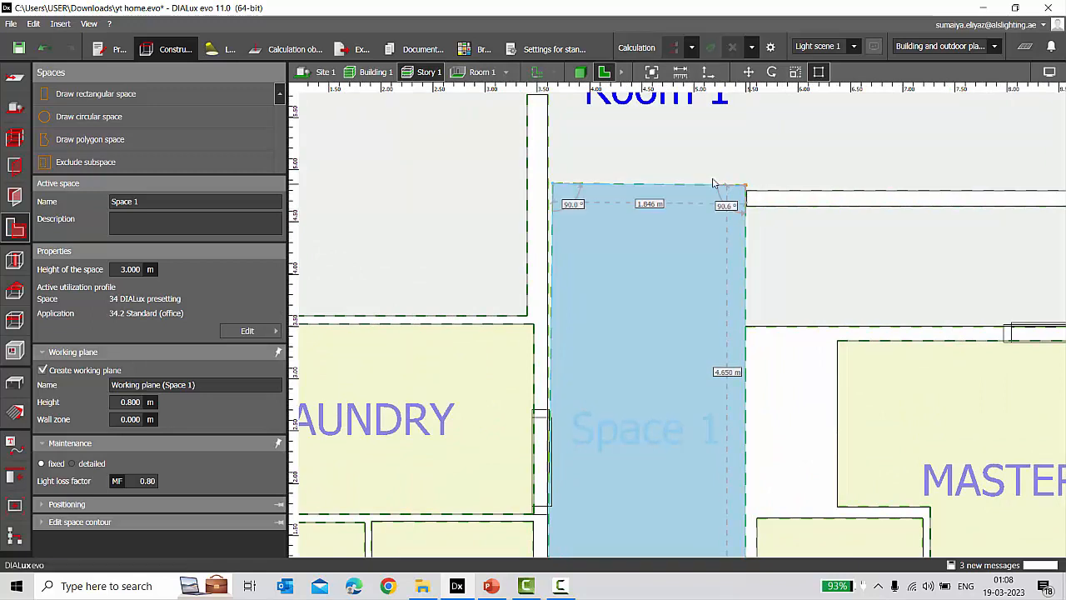
scroll(631, 178, down, 2)
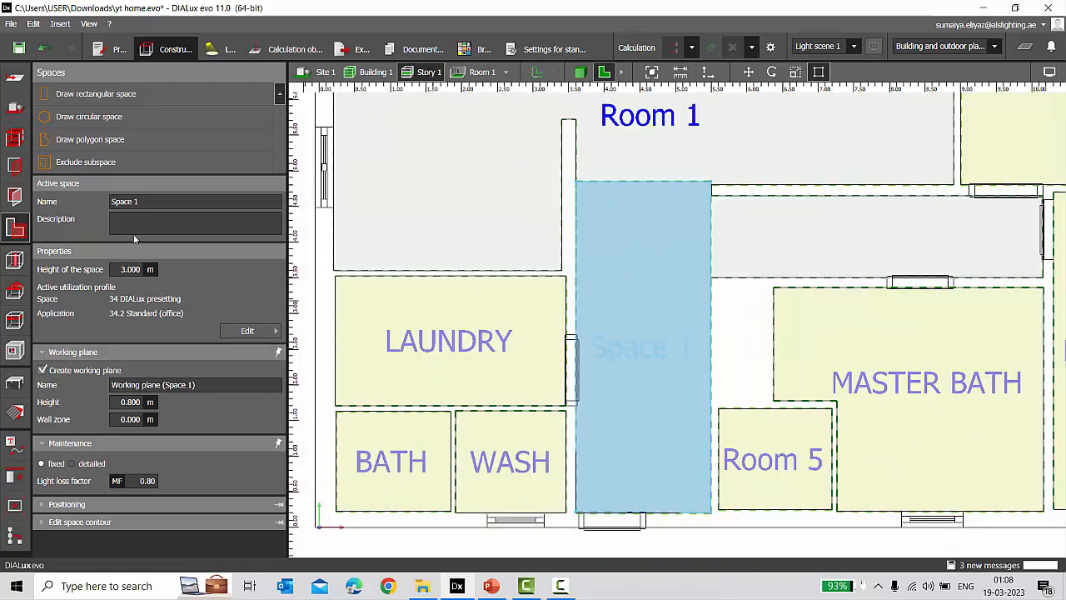
Rename the entry space as FOYER and assign it the template 9 Traffic zones inside buildings with application 9.1 Circulation areas and corridors.
click(160, 200)
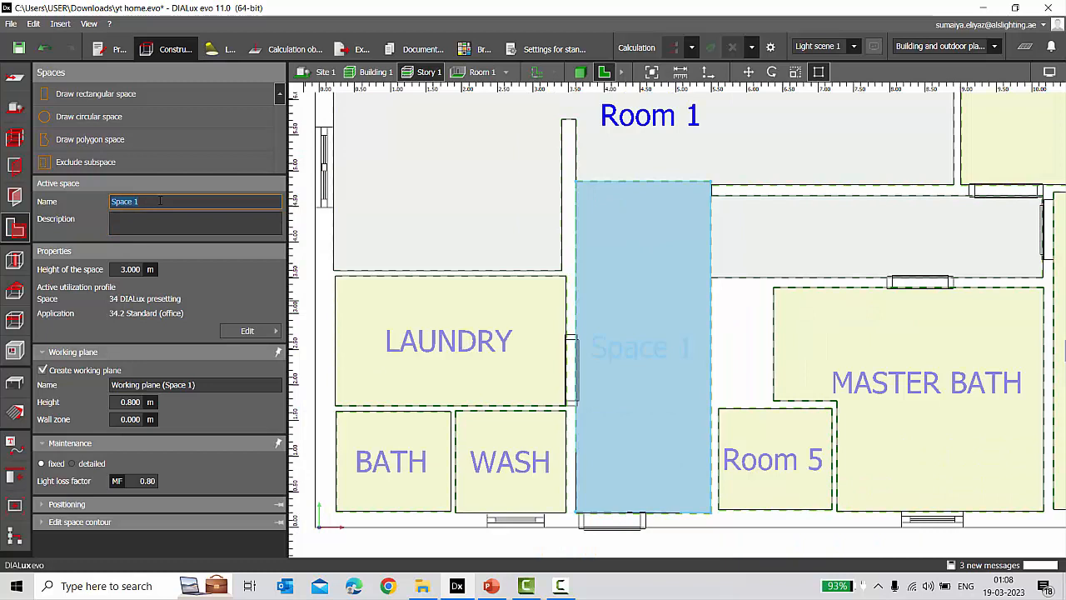
text(FOYER)
key(Return)
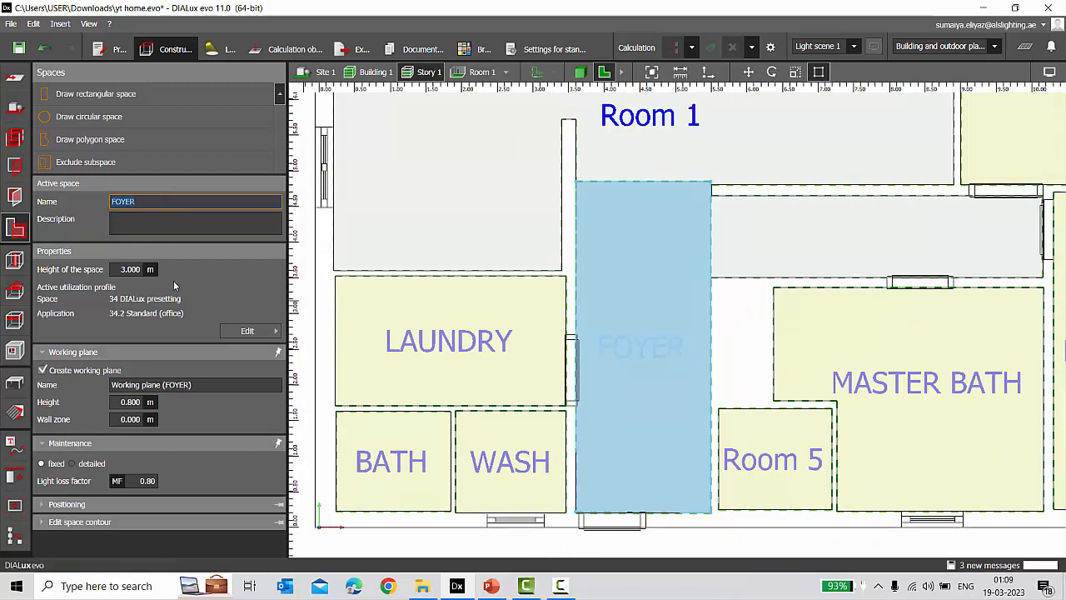
click(247, 331)
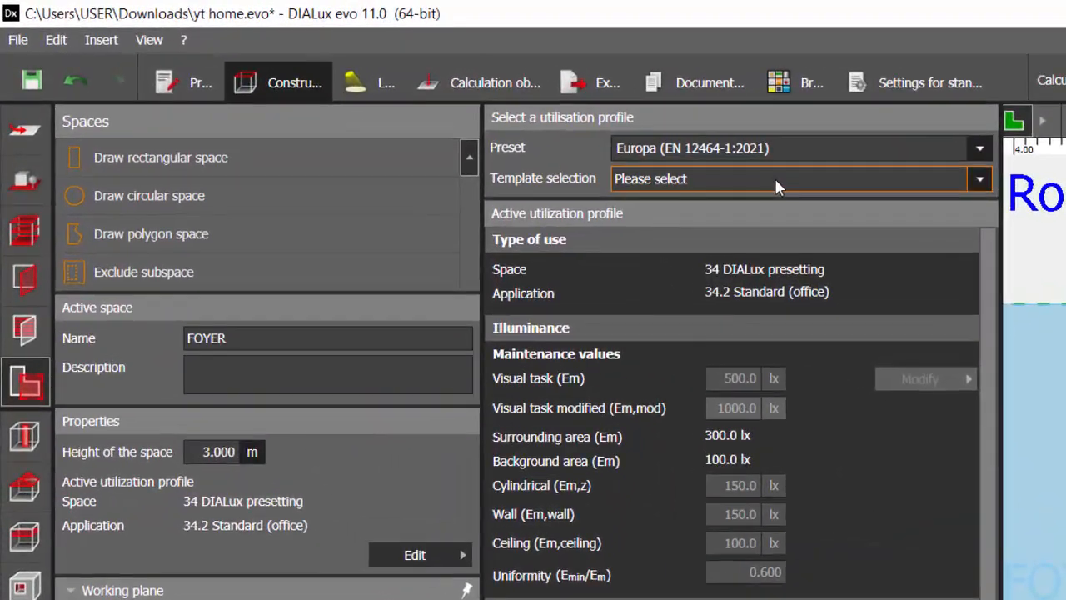
click(629, 144)
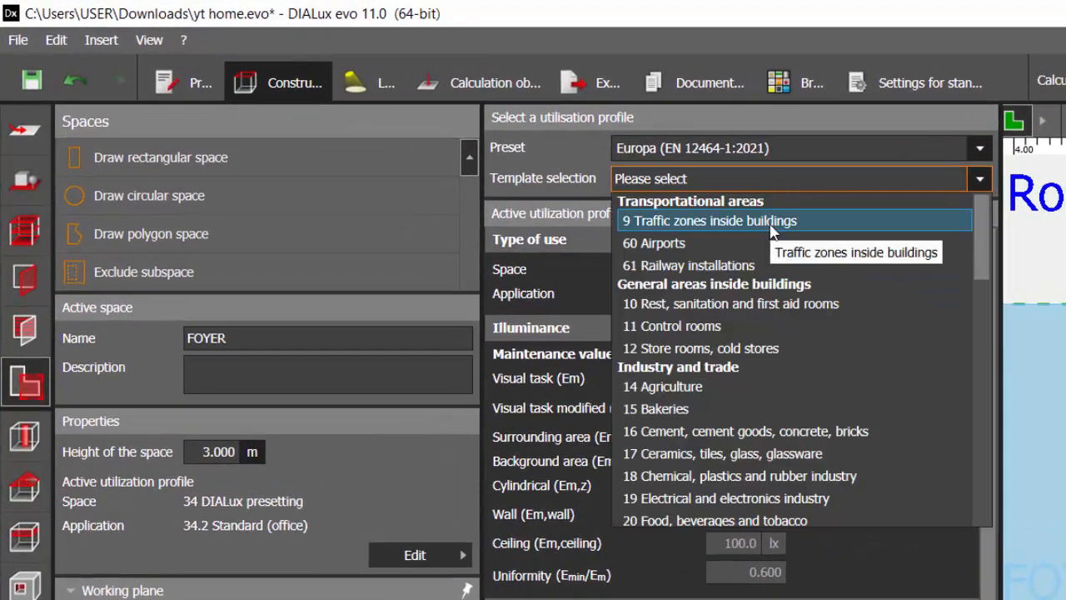
click(772, 221)
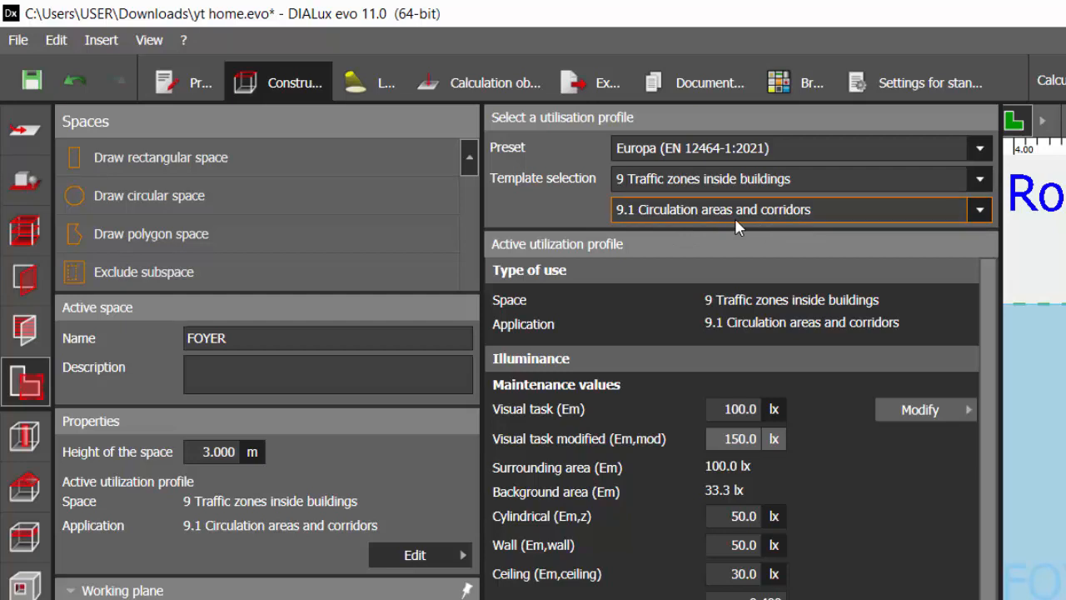
Set the foyer's maintained visual task illuminance (Em) to 200 lx, clear the space selection and save the project.
key(Tab)
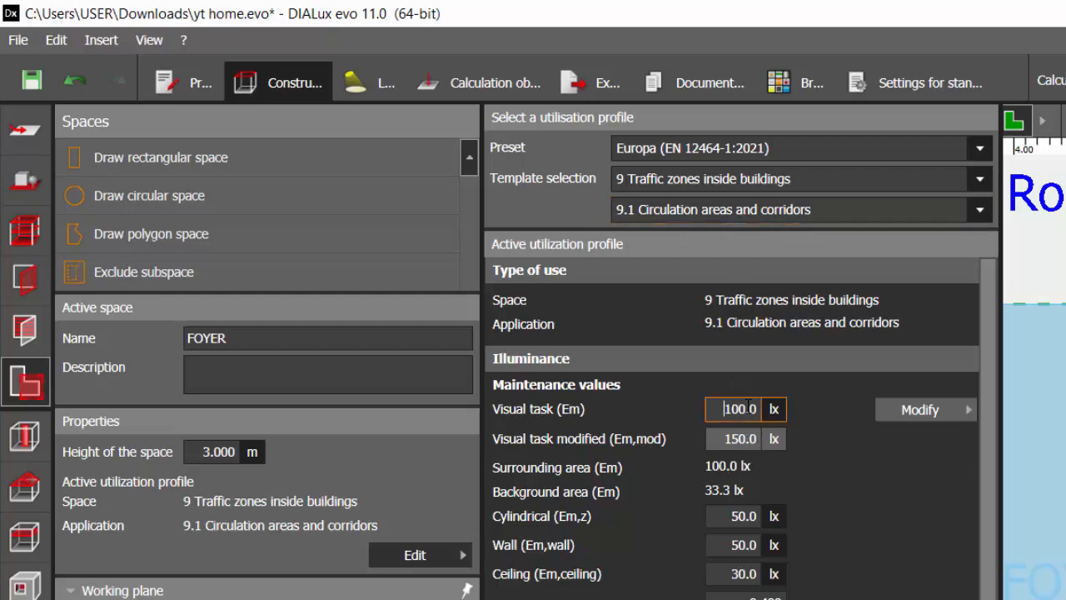
text(200)
key(Return)
key(Escape)
key(Escape)
key(ctrl+s)
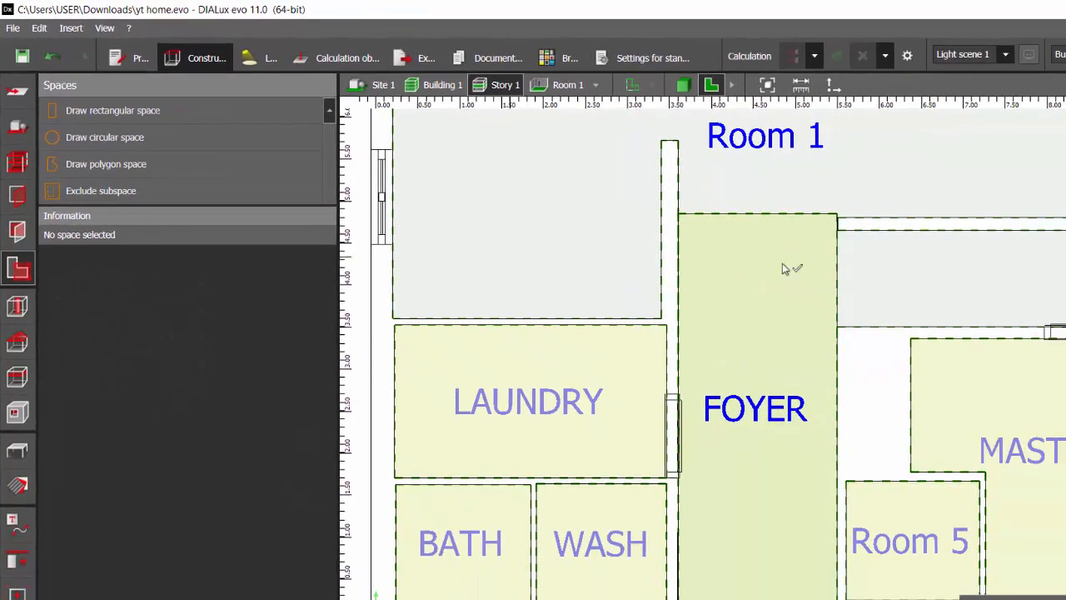
Draw a rectangular space about 4.66 m long over the hallway, between the foyer's edge and the BEDROOM 2 wall.
scroll(925, 287, down, 2)
scroll(1058, 265, up, 4)
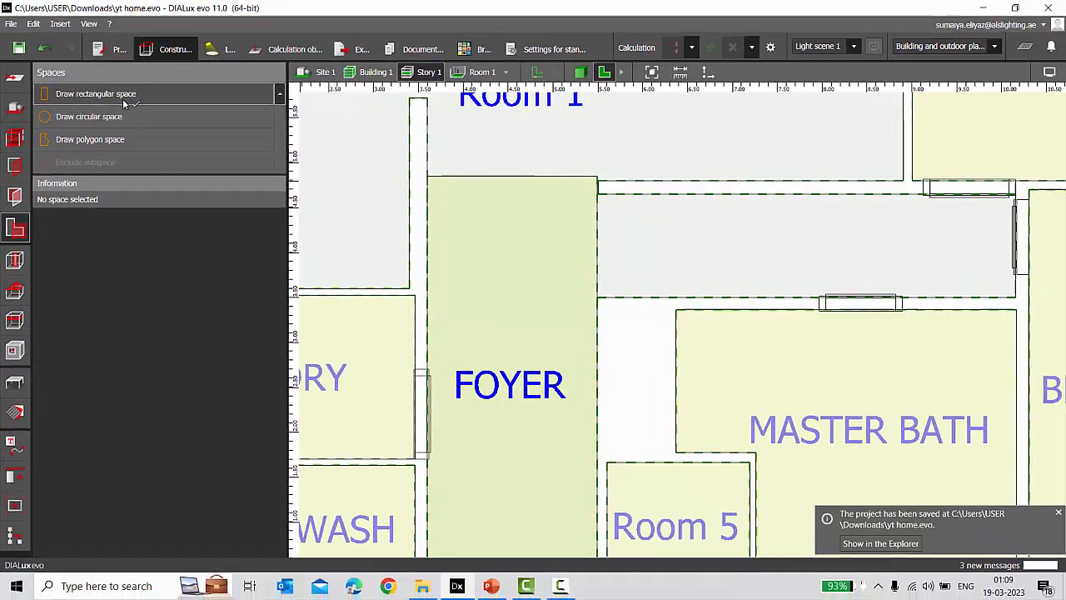
click(96, 94)
scroll(584, 304, up, 3)
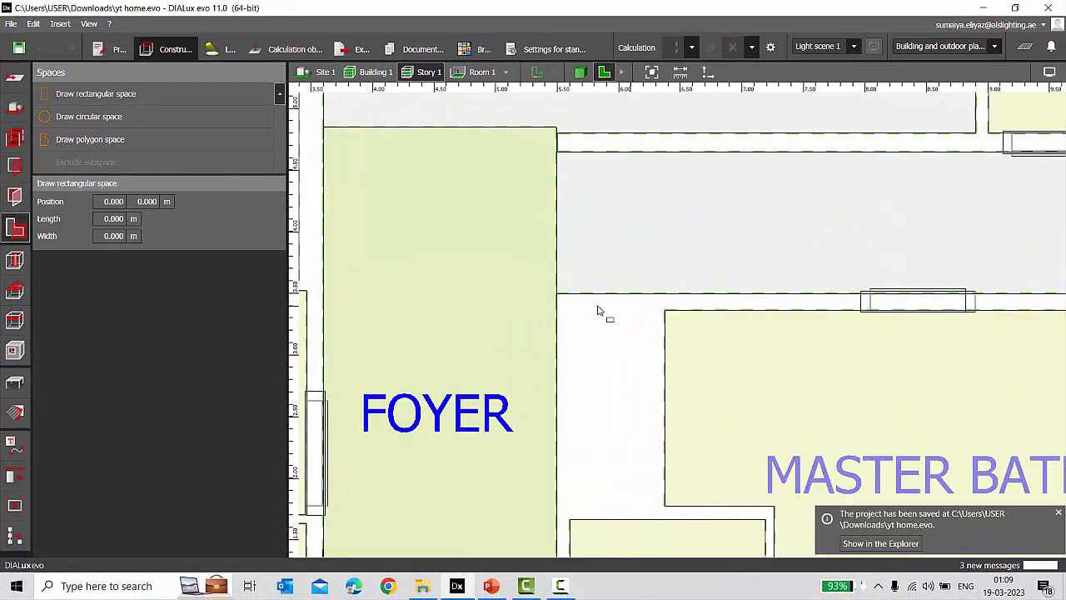
click(565, 292)
scroll(537, 288, down, 3)
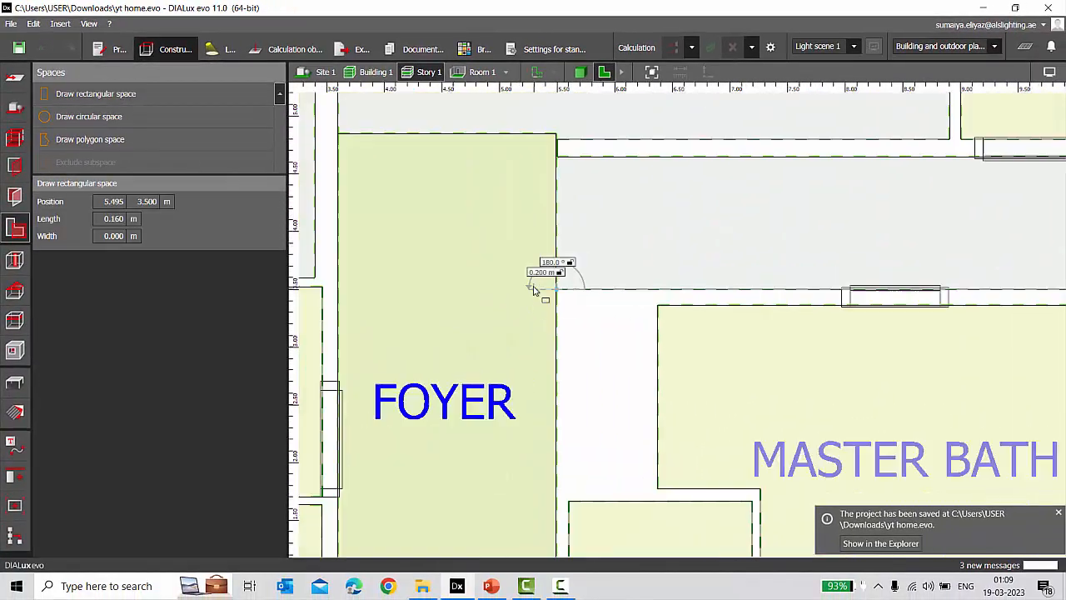
click(920, 293)
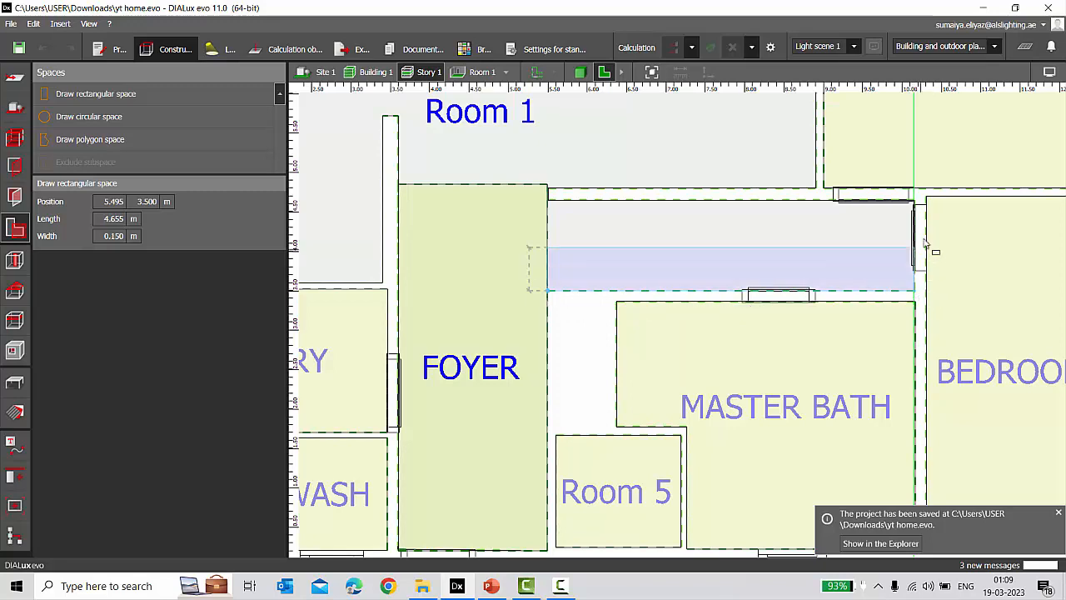
click(925, 206)
click(792, 229)
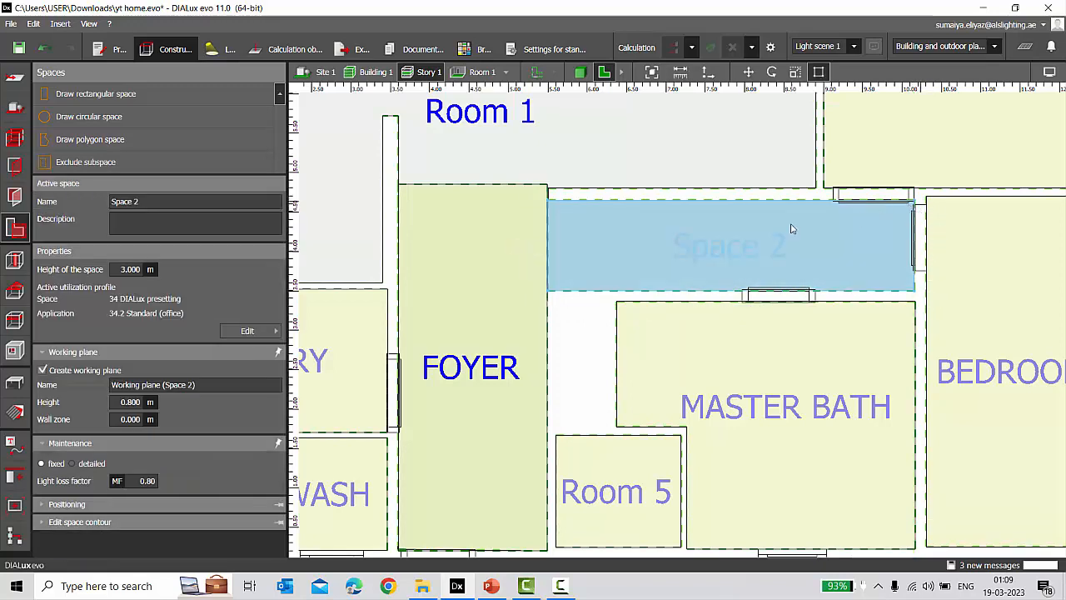
Rename the new space between the foyer and BEDROOM 2 as HALLWAY.
scroll(749, 250, up, 2)
click(179, 200)
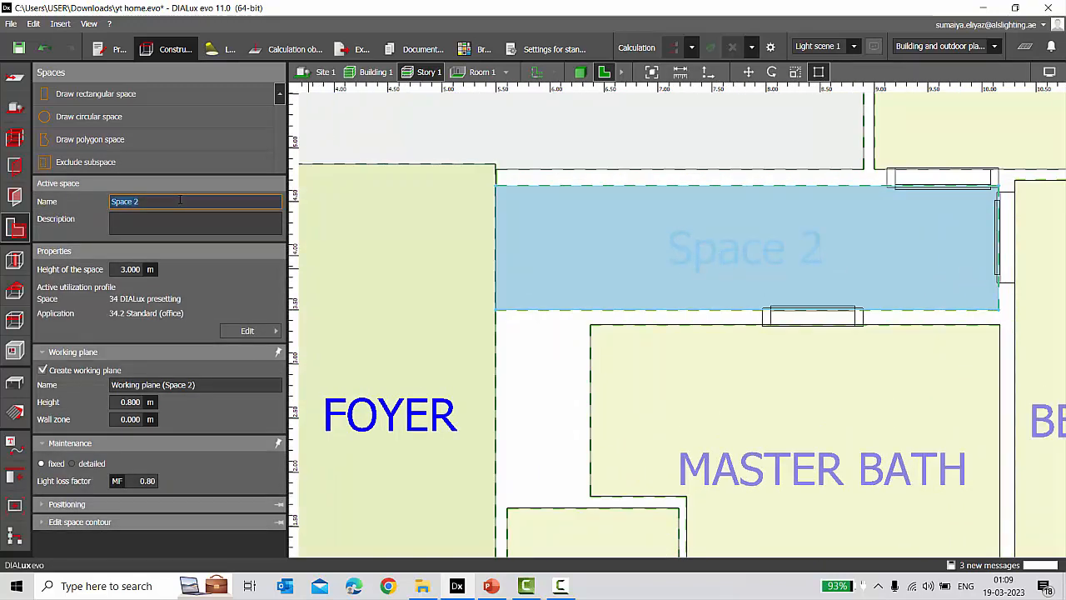
text(HALLWAY)
key(Return)
Assign HALLWAY the template 9 Traffic zones inside buildings with application 9.1 Circulation areas and corridors, and clear the selection.
click(247, 331)
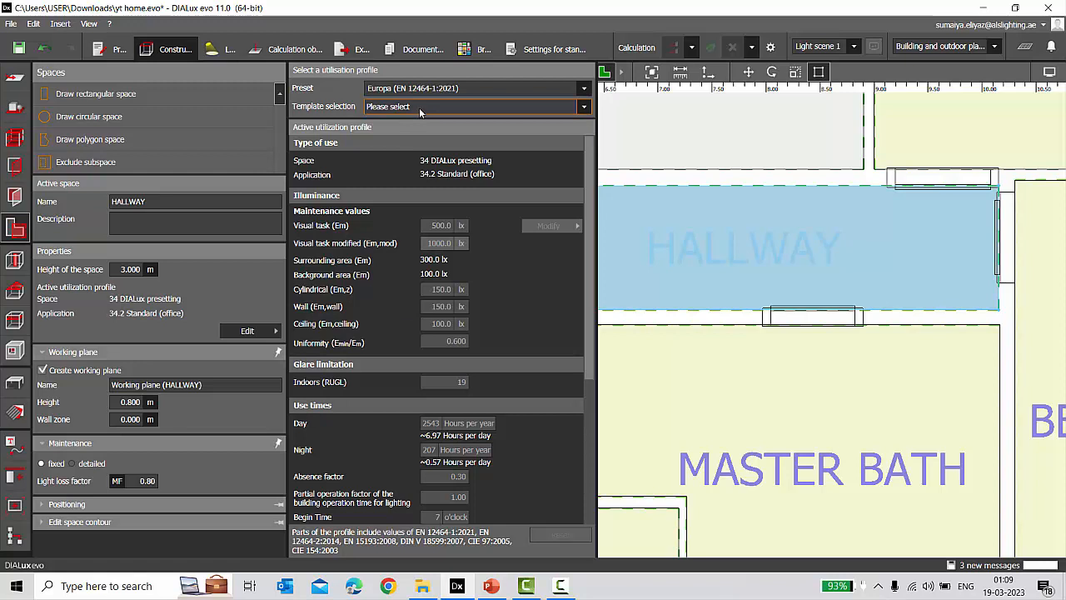
click(421, 107)
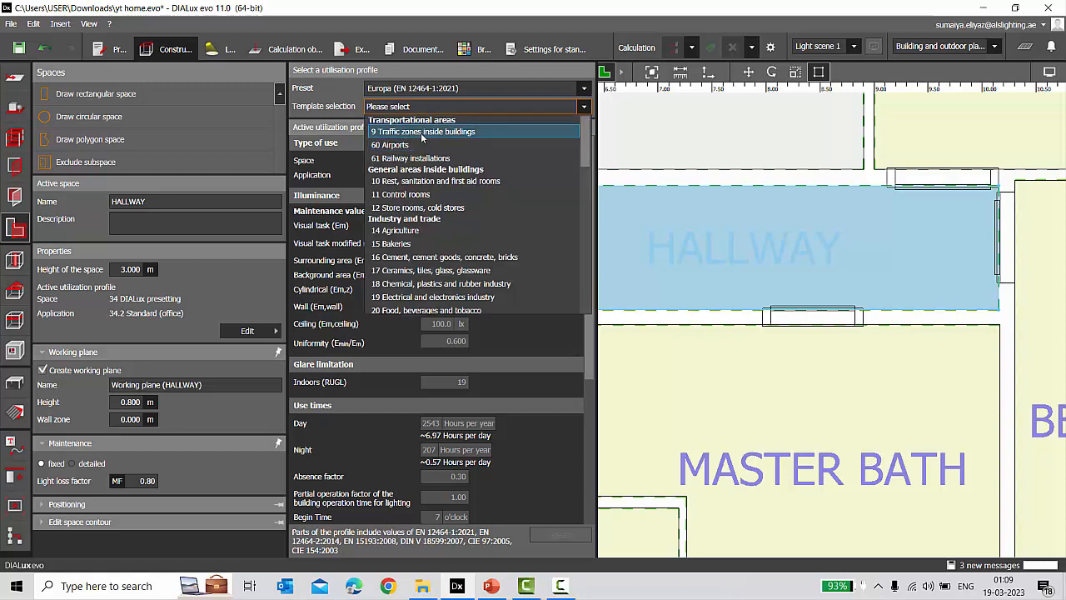
click(423, 132)
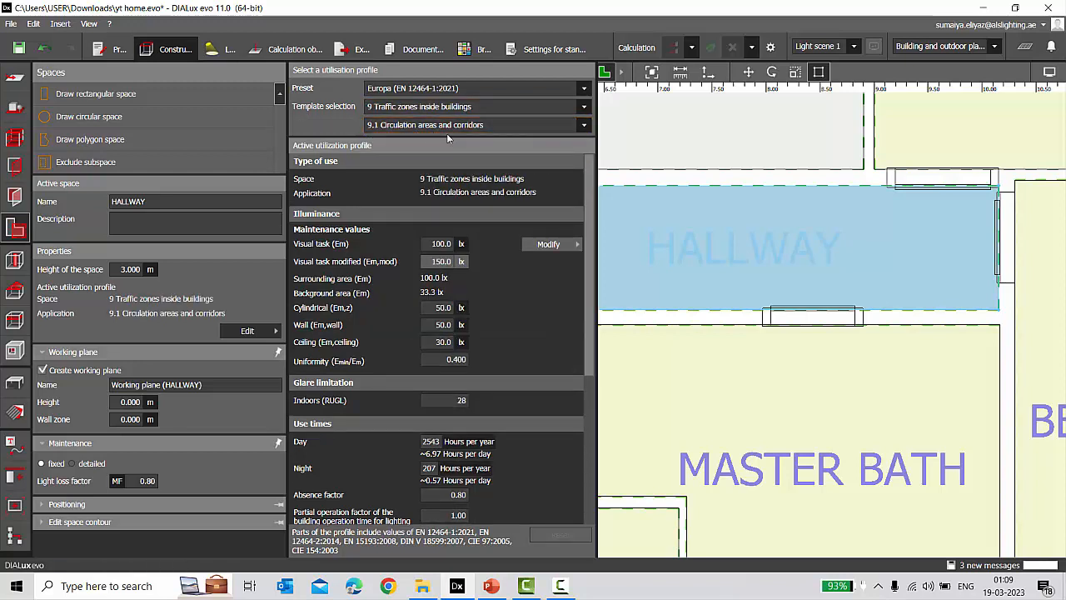
click(736, 115)
scroll(722, 307, down, 3)
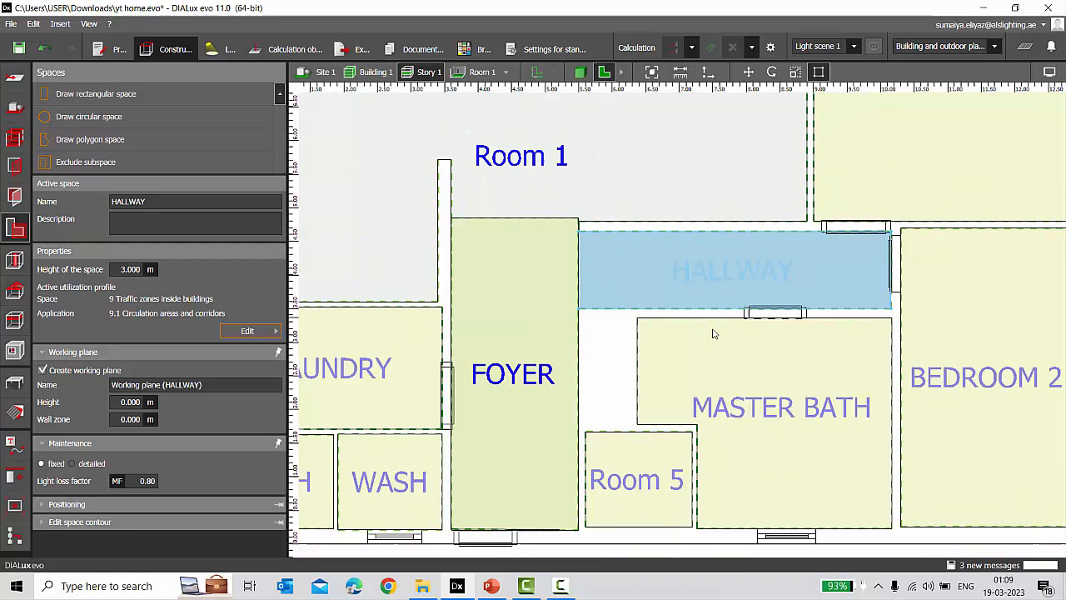
click(607, 383)
Show the floor plan image again and draw a rectangular space about 3.15 m wide over the living room seating area, down to the hallway wall.
scroll(794, 354, down, 3)
scroll(672, 202, up, 2)
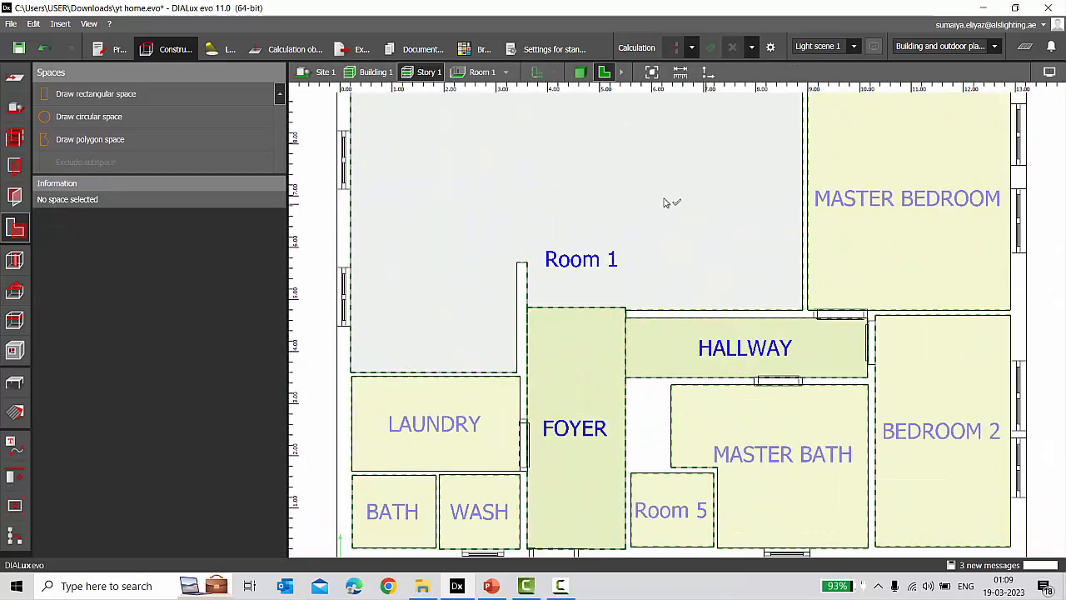
scroll(681, 222, up, 2)
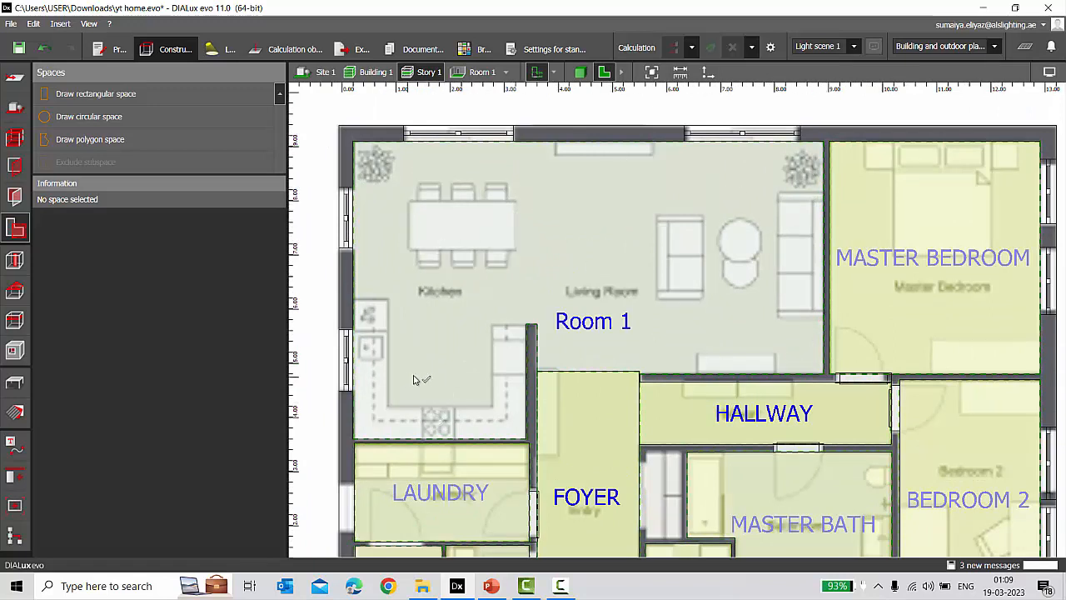
click(115, 98)
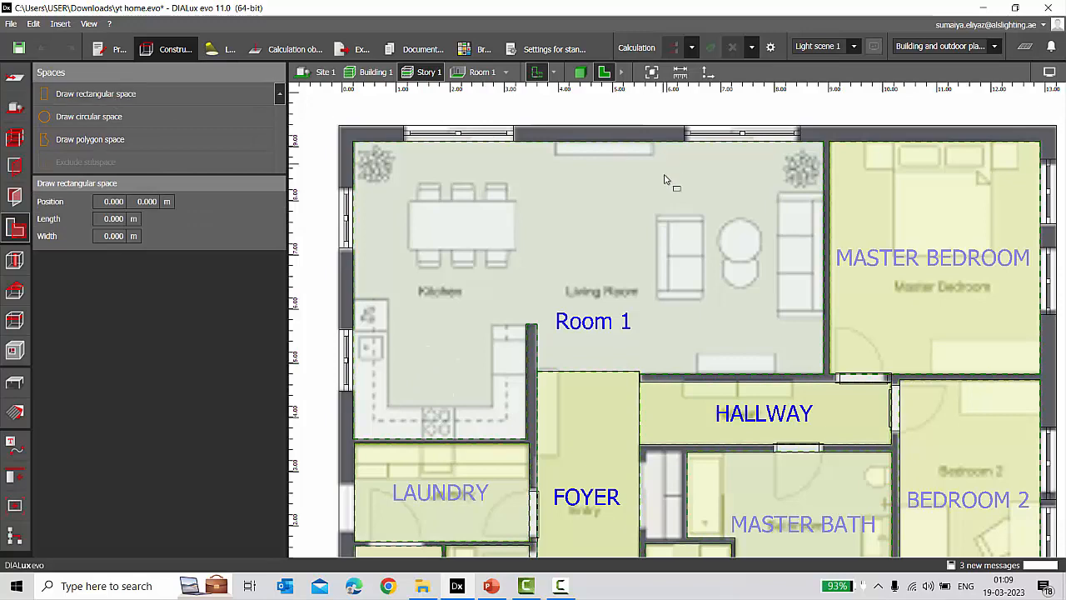
scroll(664, 200, up, 2)
scroll(642, 430, up, 2)
click(865, 157)
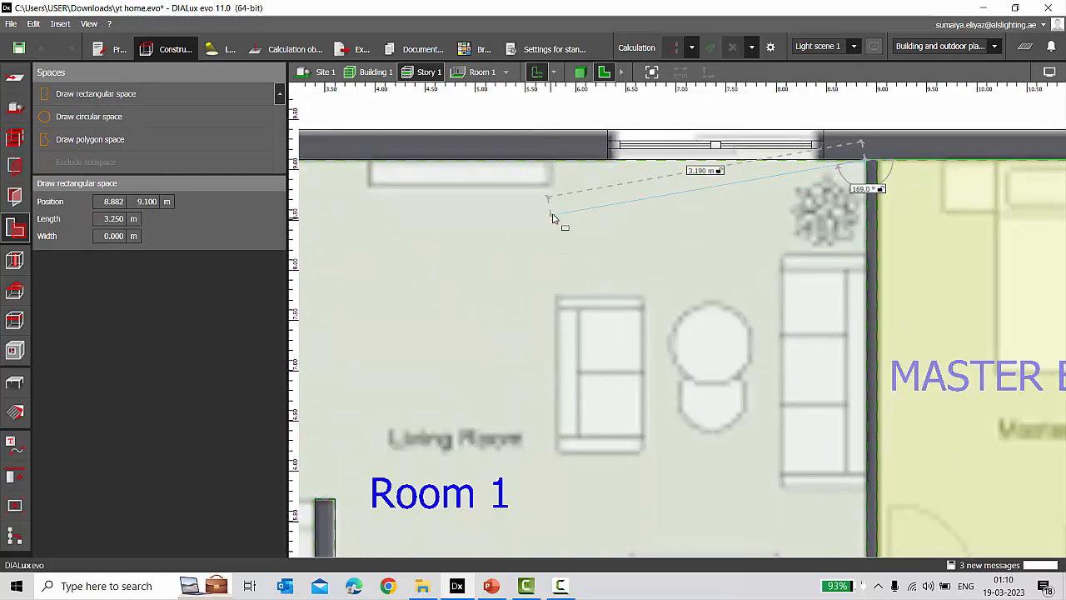
click(550, 160)
scroll(779, 149, down, 2)
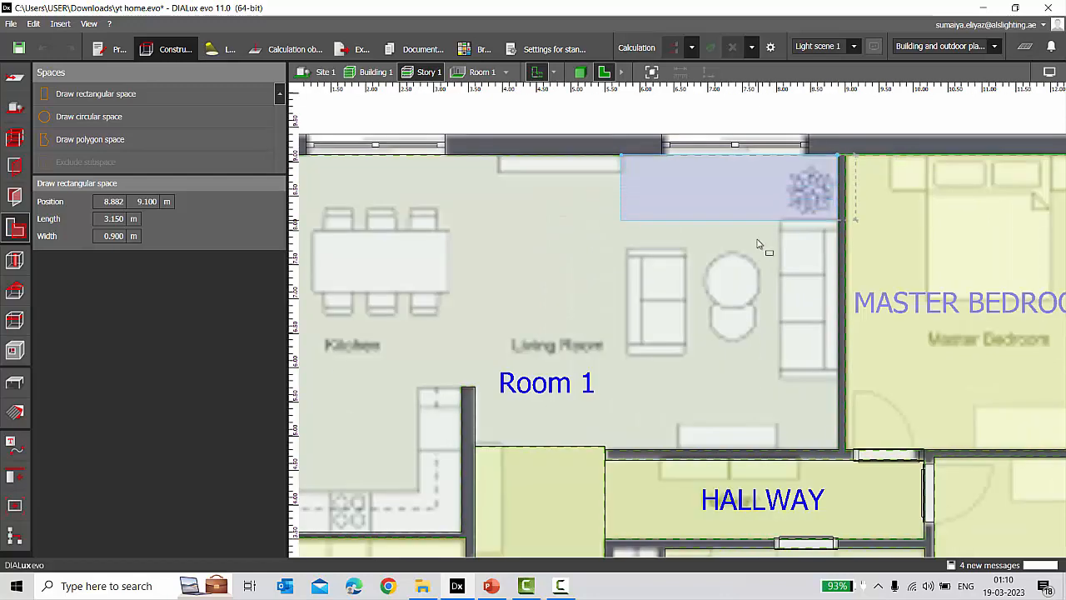
click(738, 438)
scroll(759, 308, up, 2)
scroll(758, 344, down, 2)
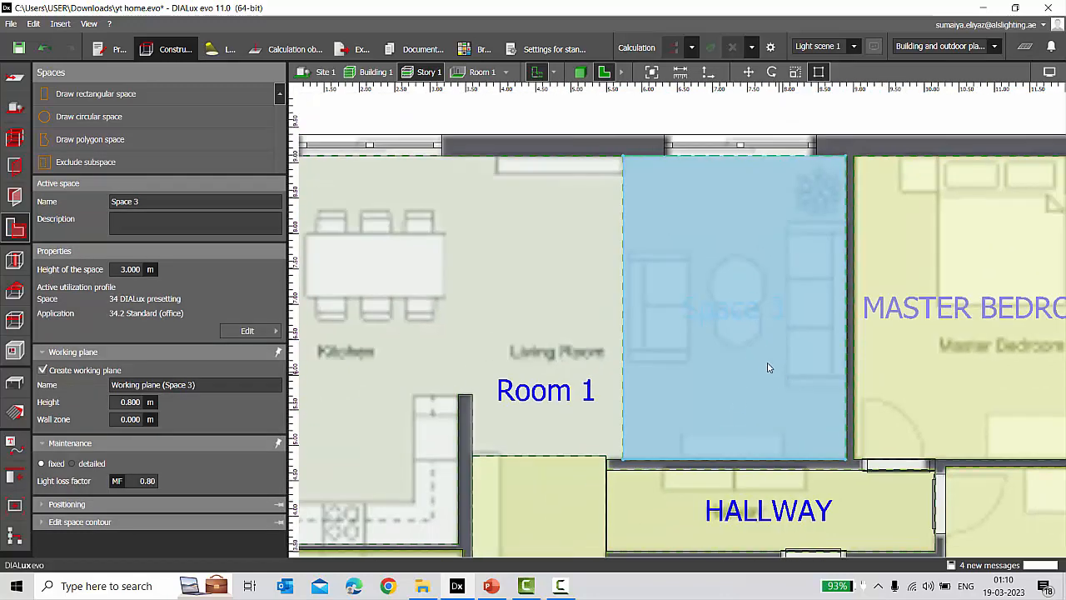
Rename the new space over the living room seating as SEATING AREA.
scroll(762, 354, up, 2)
click(211, 204)
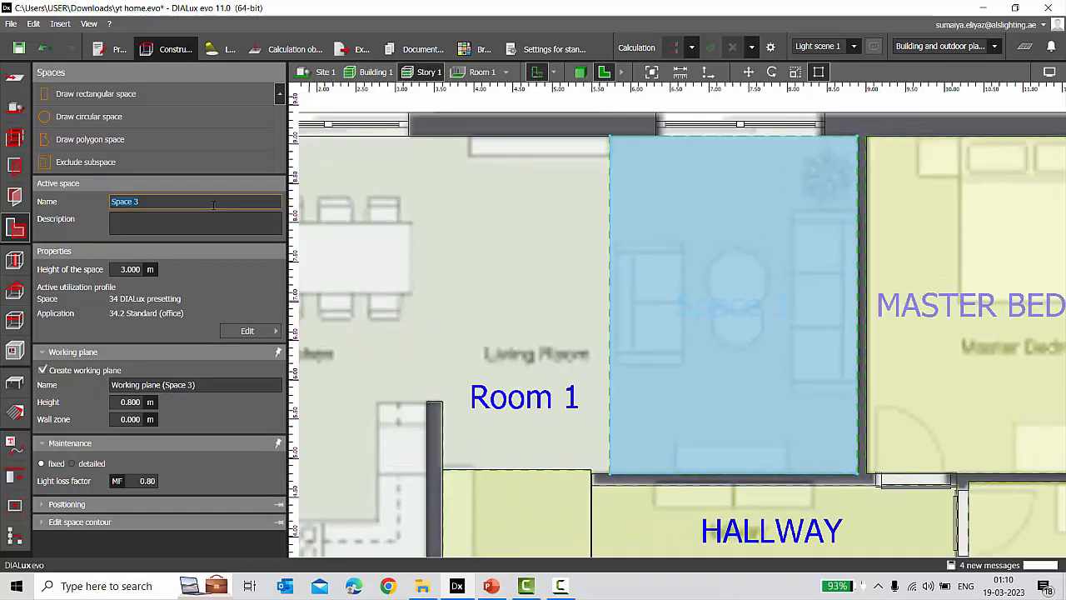
text(SEATING AREA)
key(Return)
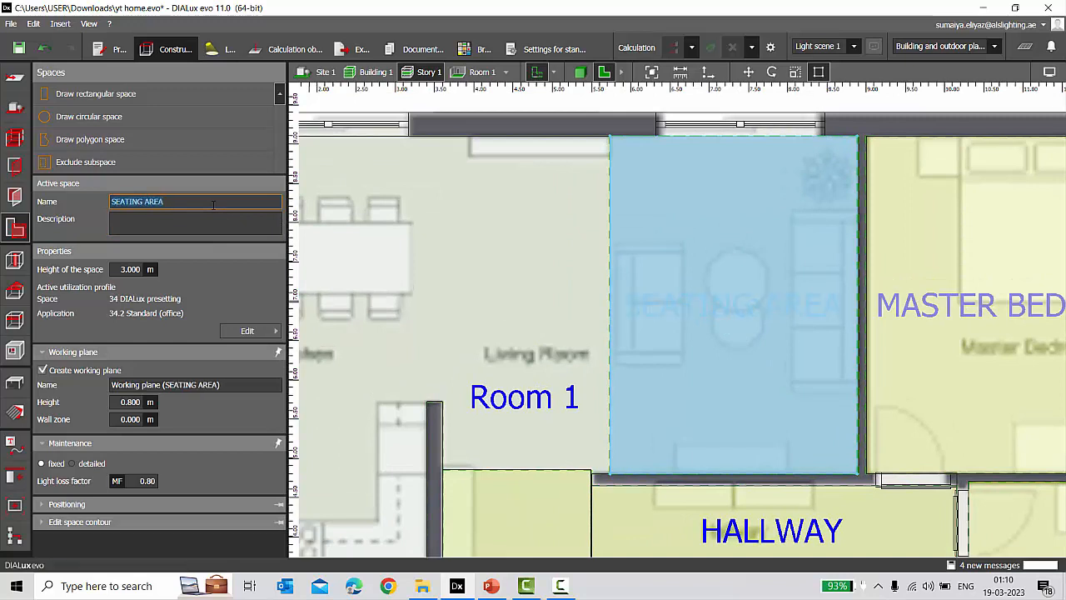
Search the standards profiles for LIVING and SEAT, and view the properties of 38.3 Seating areas - Maintenance, cleaning.
click(270, 331)
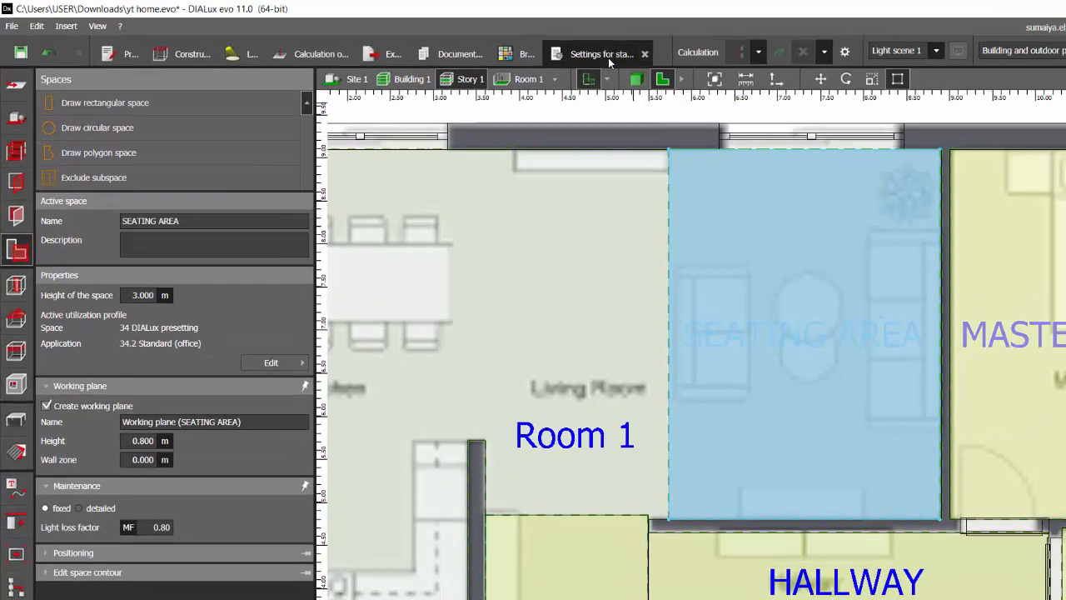
click(581, 52)
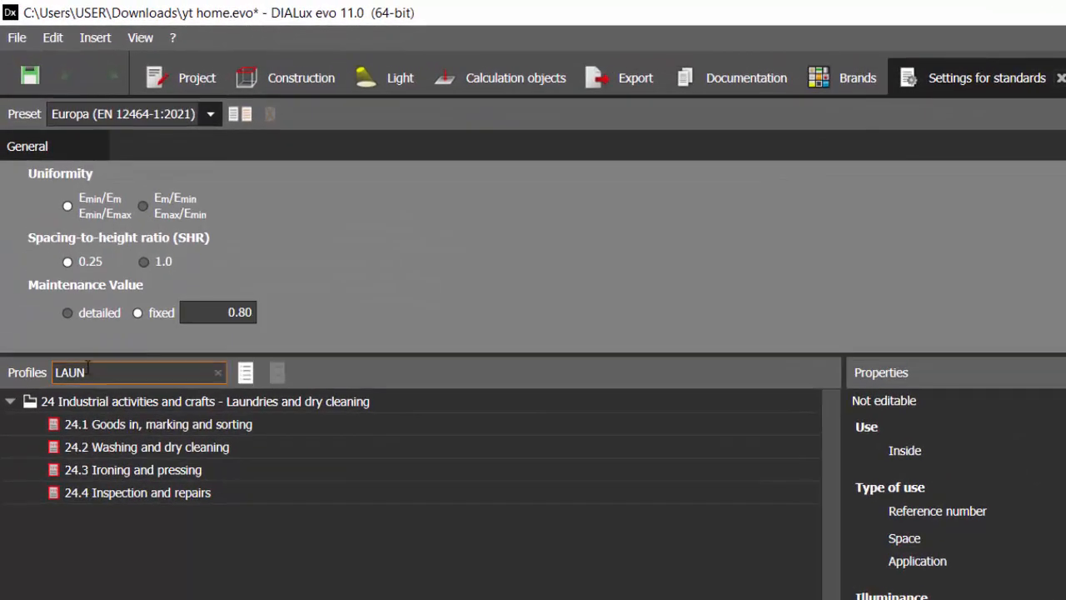
double_click(114, 376)
text(LIVING)
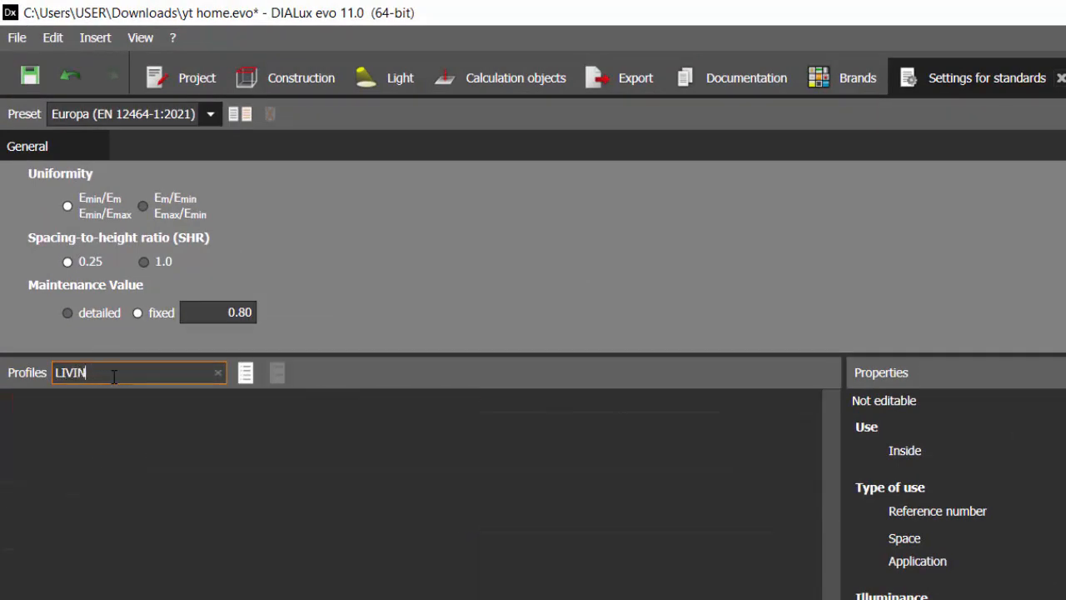
key(BackSpace)
key(BackSpace)
key(BackSpace)
key(BackSpace)
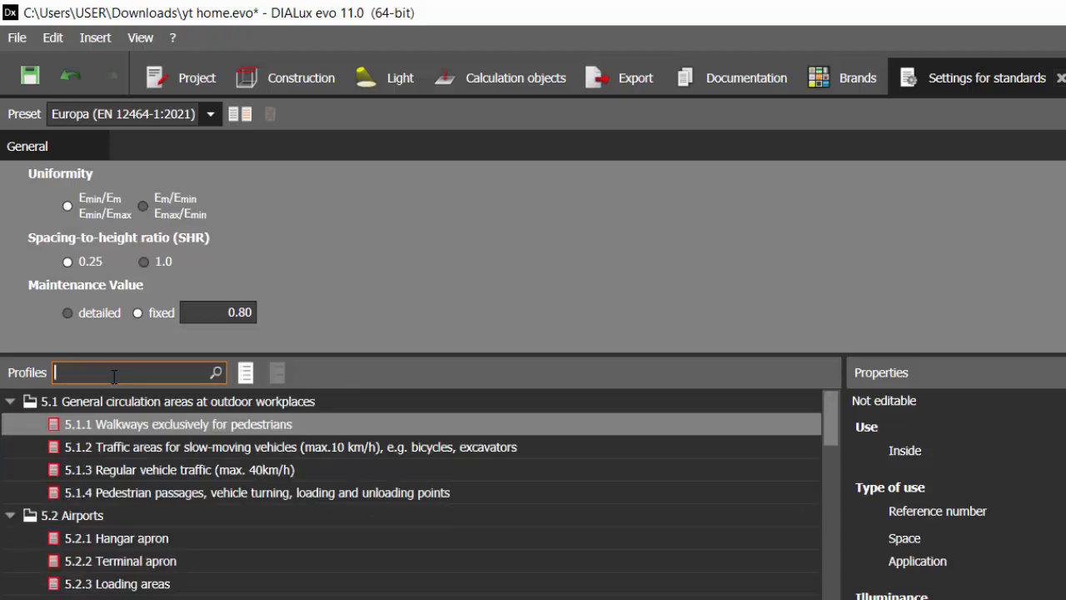
text(SEAT)
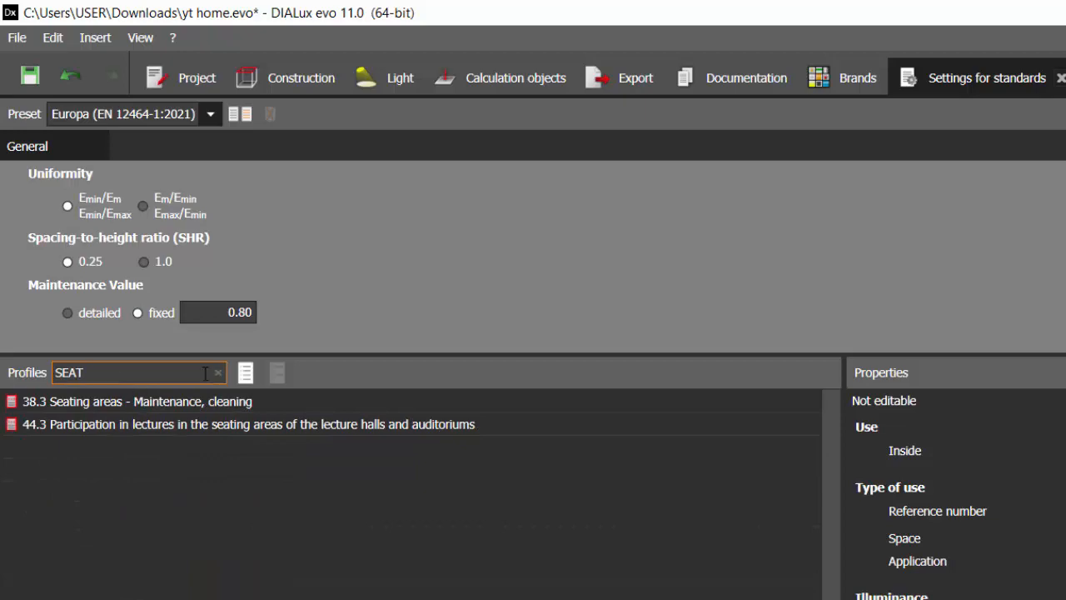
click(205, 402)
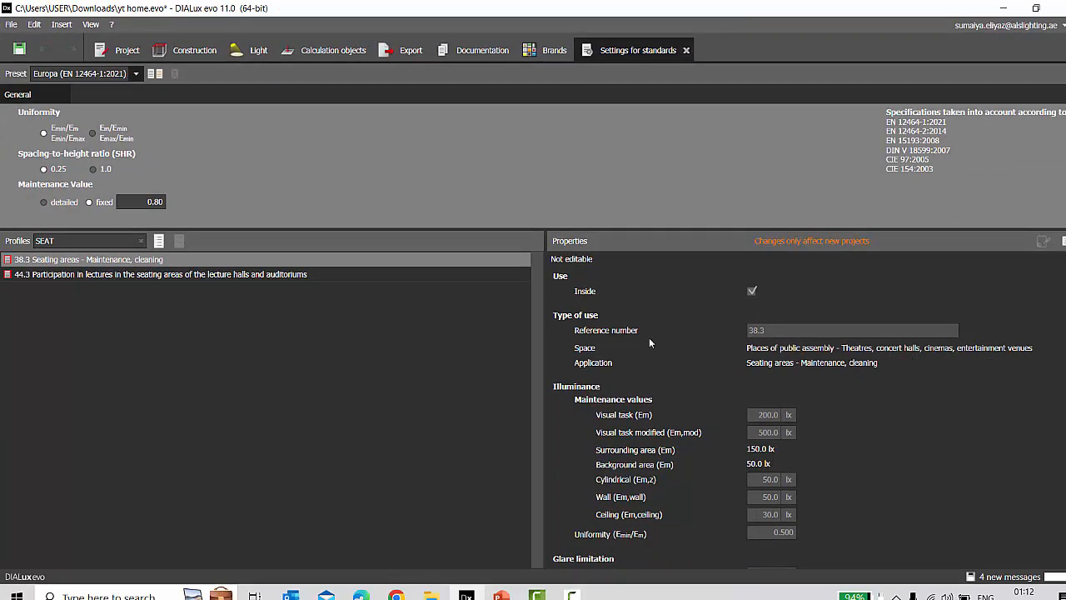
Search the standards profiles for WAITING and compare the properties of profiles 36.3, 45.1, 60.5 and 61.6.
double_click(80, 238)
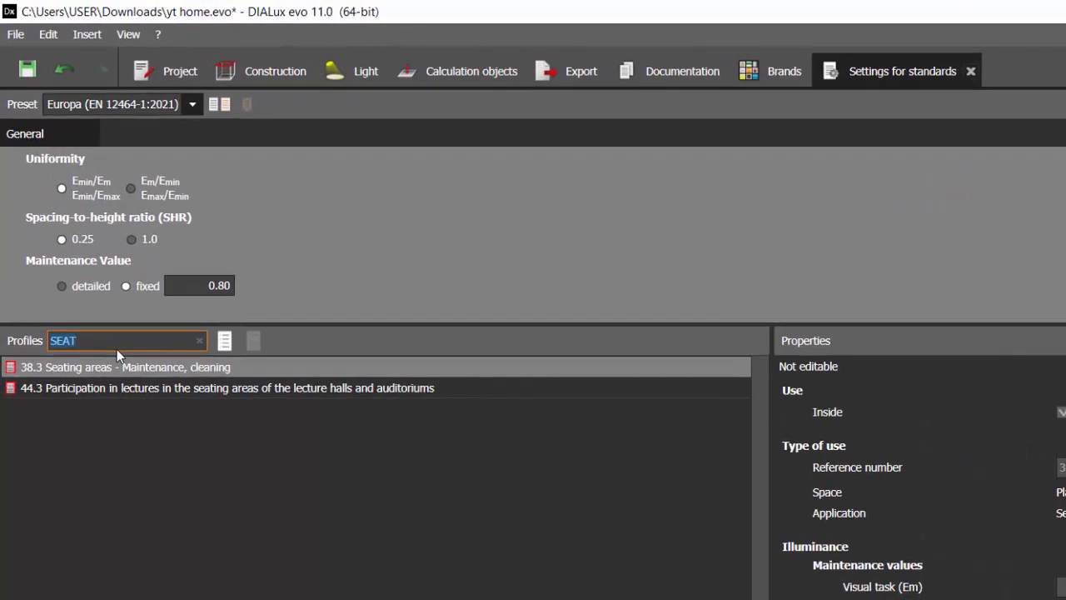
text(WAITI)
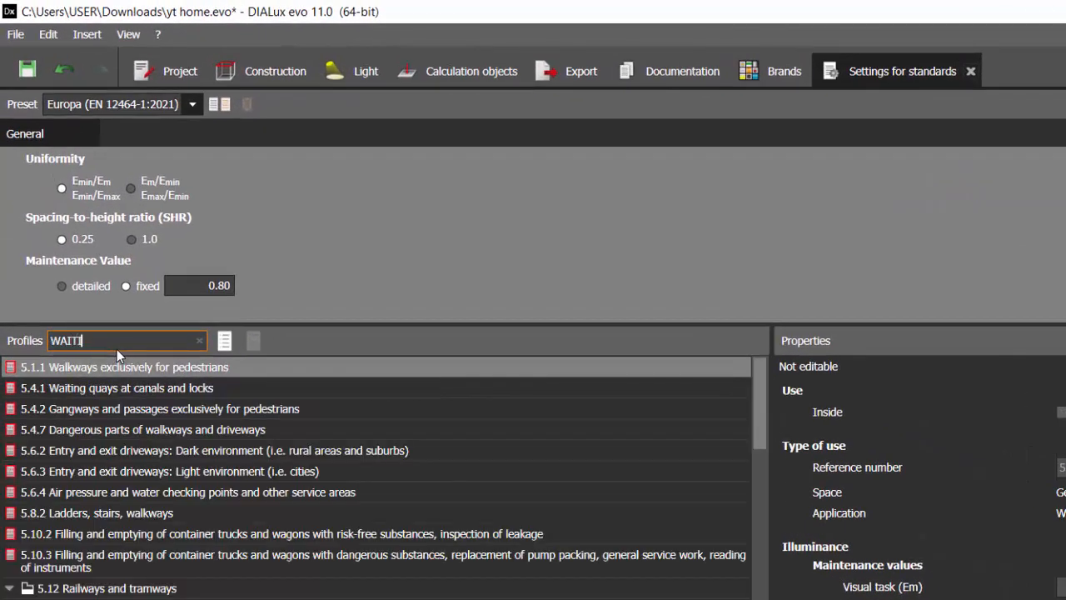
text(NG)
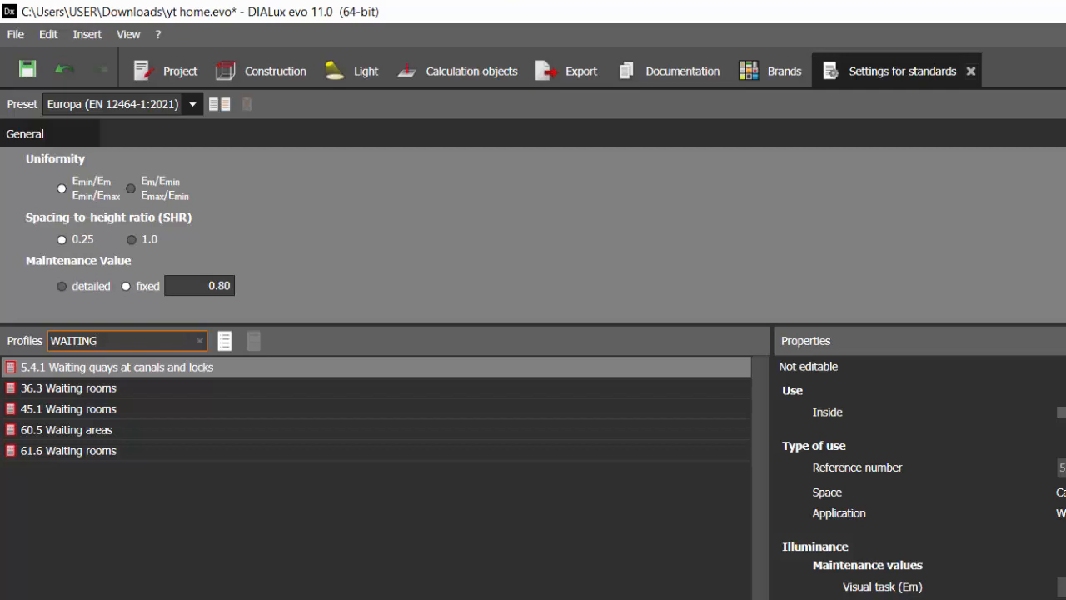
double_click(83, 341)
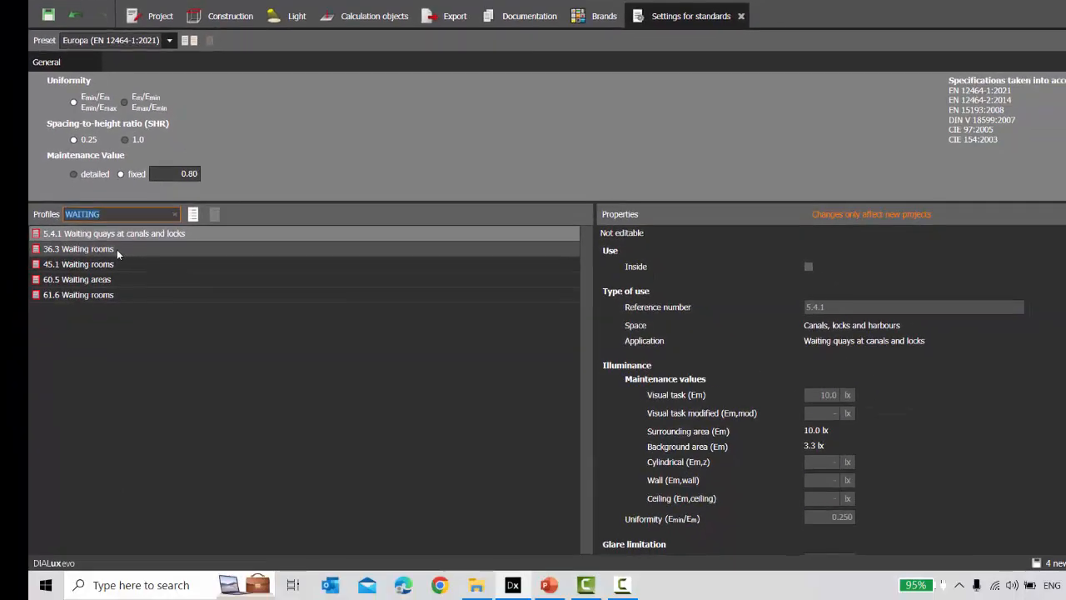
click(112, 247)
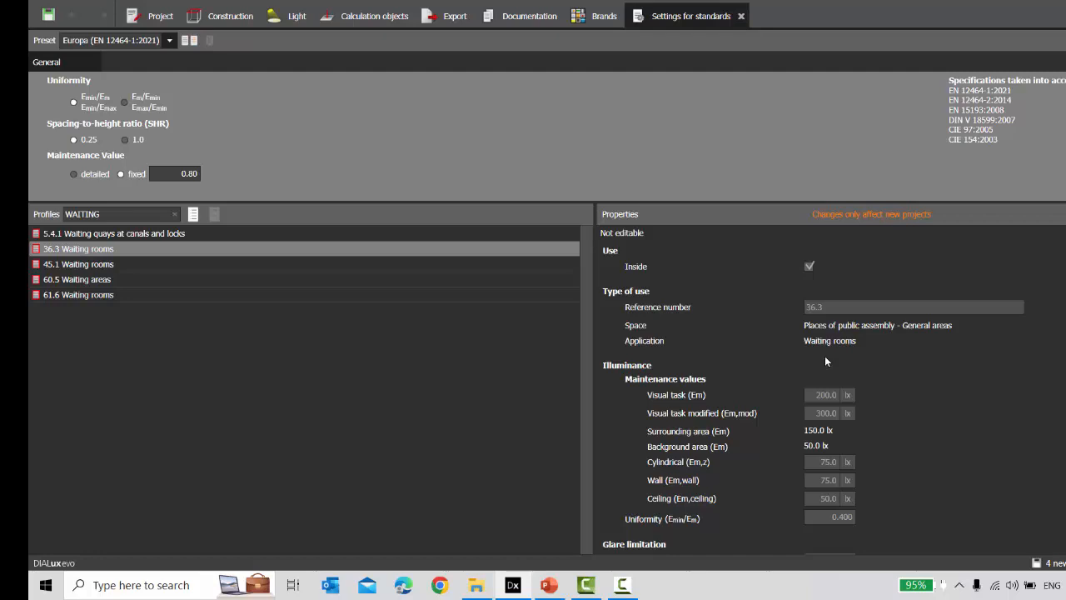
click(72, 264)
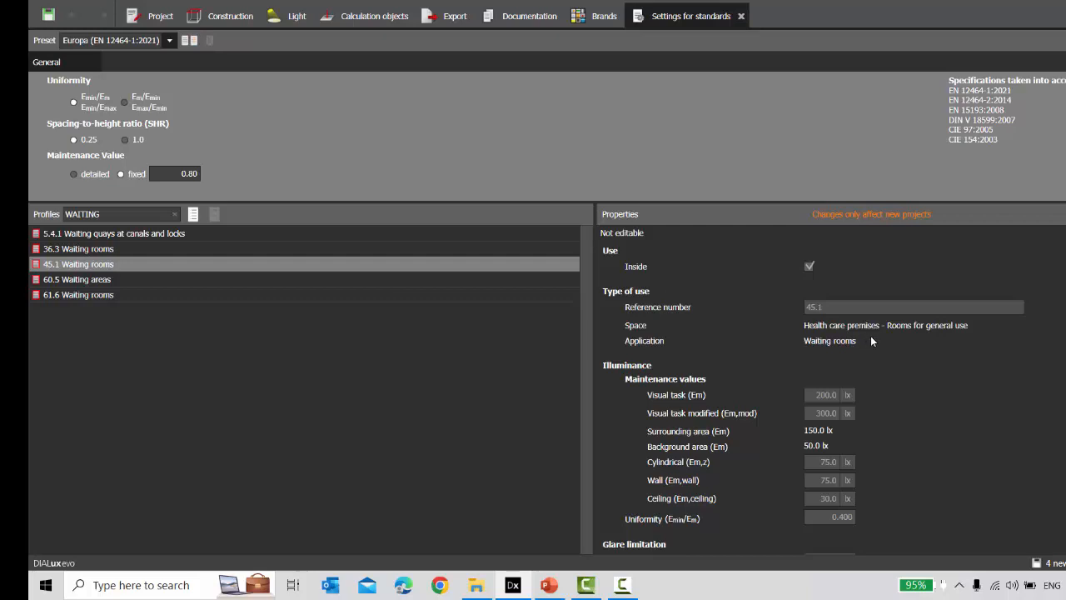
click(116, 281)
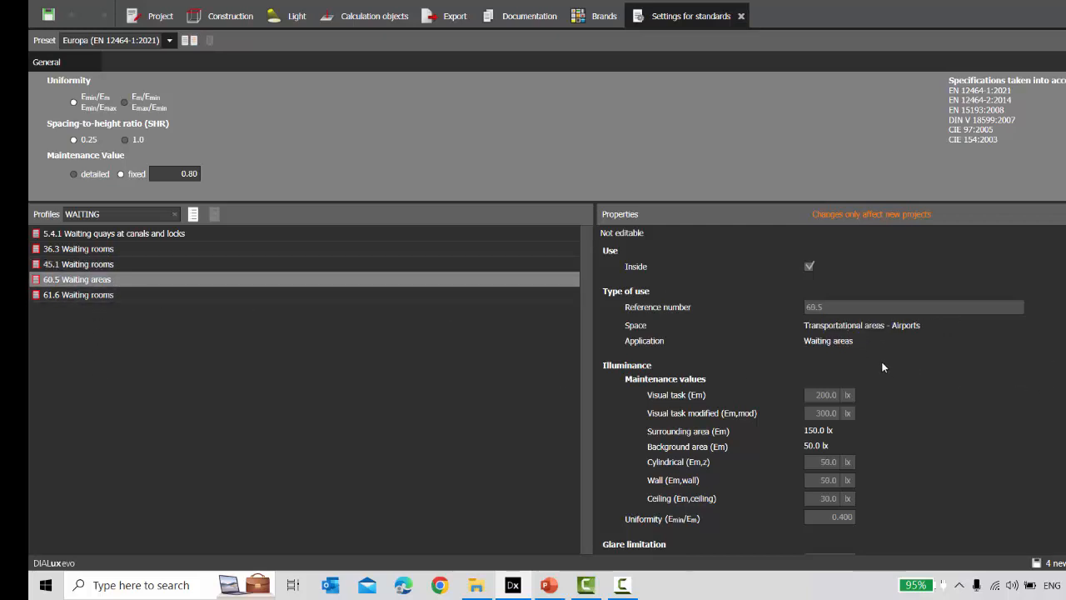
click(76, 296)
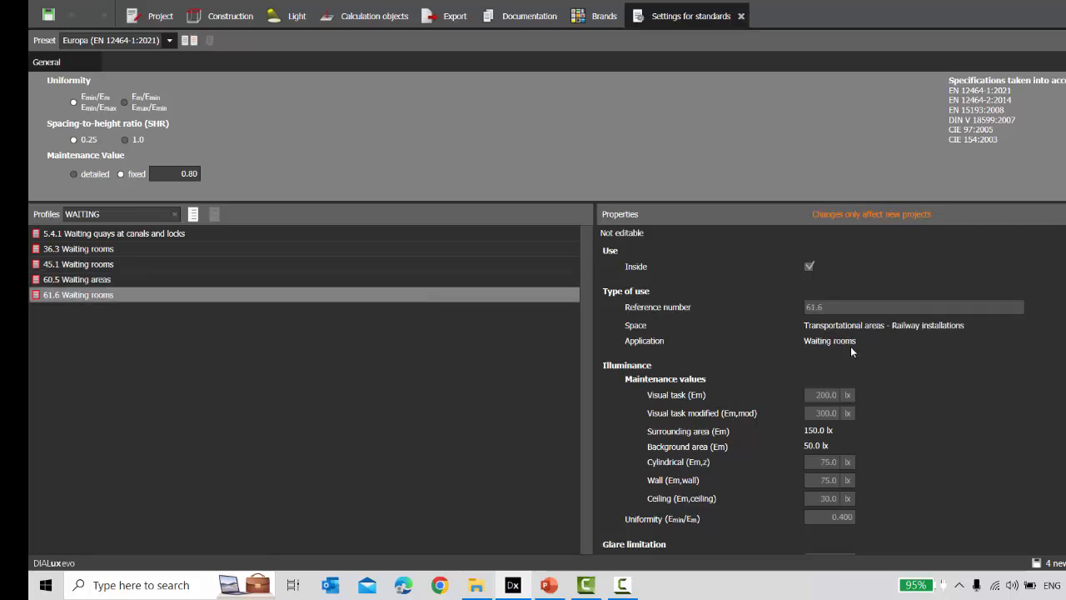
Examine the illuminance, glare and use-time requirements of profile 36.3 Waiting rooms, and decline the save reminder.
click(76, 255)
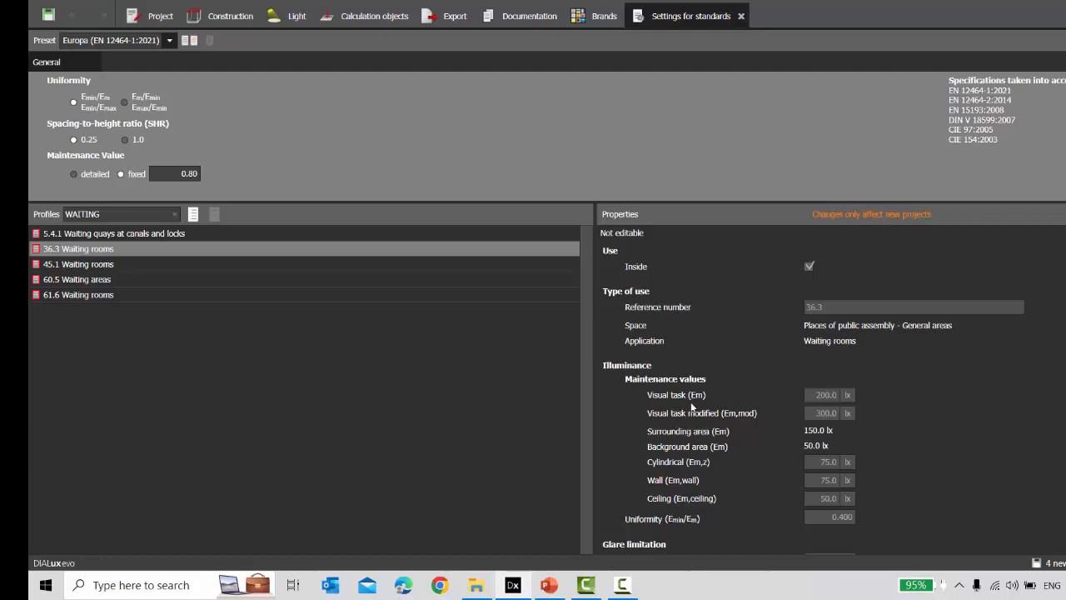
scroll(821, 445, down, 1)
scroll(822, 445, down, 4)
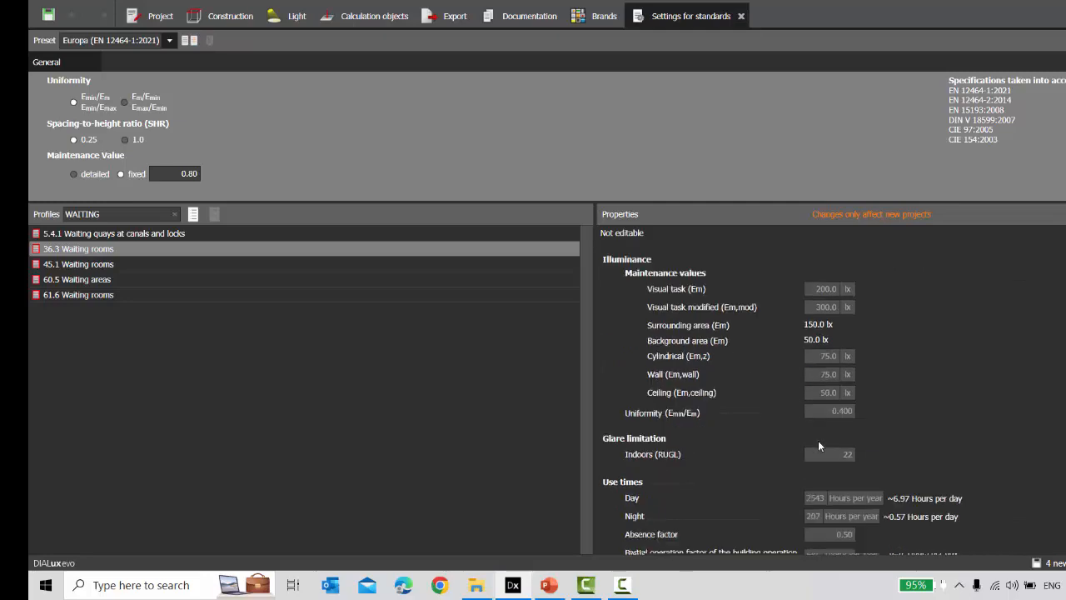
scroll(818, 445, up, 5)
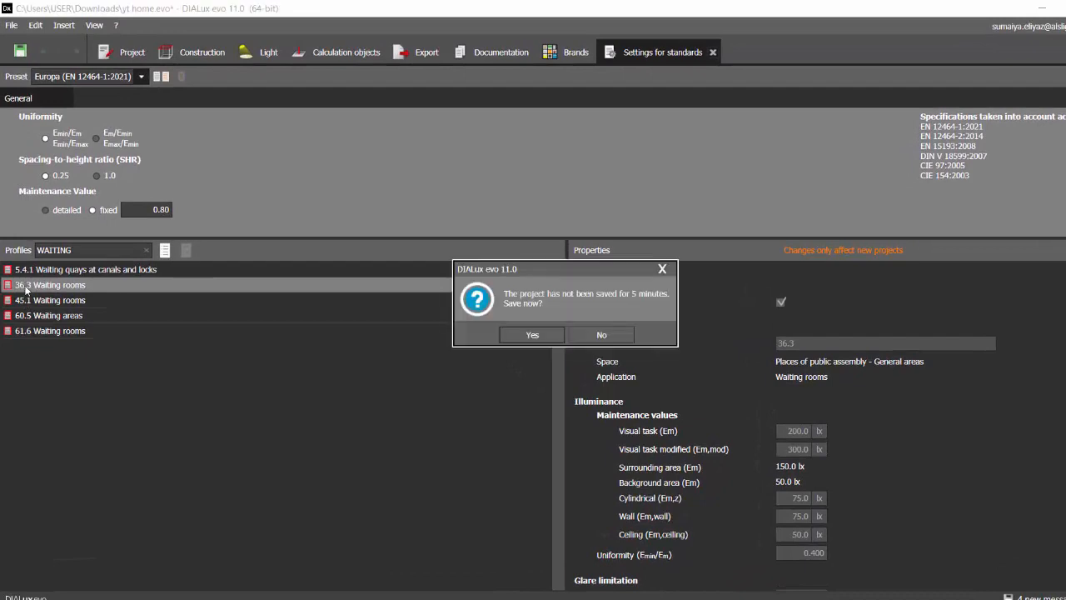
click(601, 337)
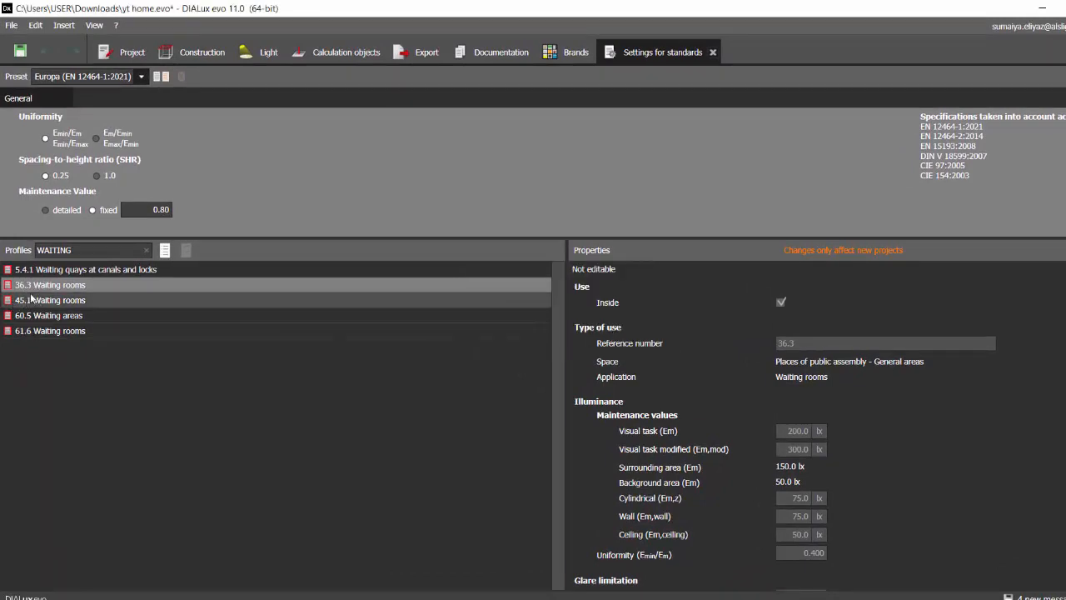
Return to the construction view and assign SEATING AREA the template 36 General areas with application 36.3 Waiting rooms.
click(199, 52)
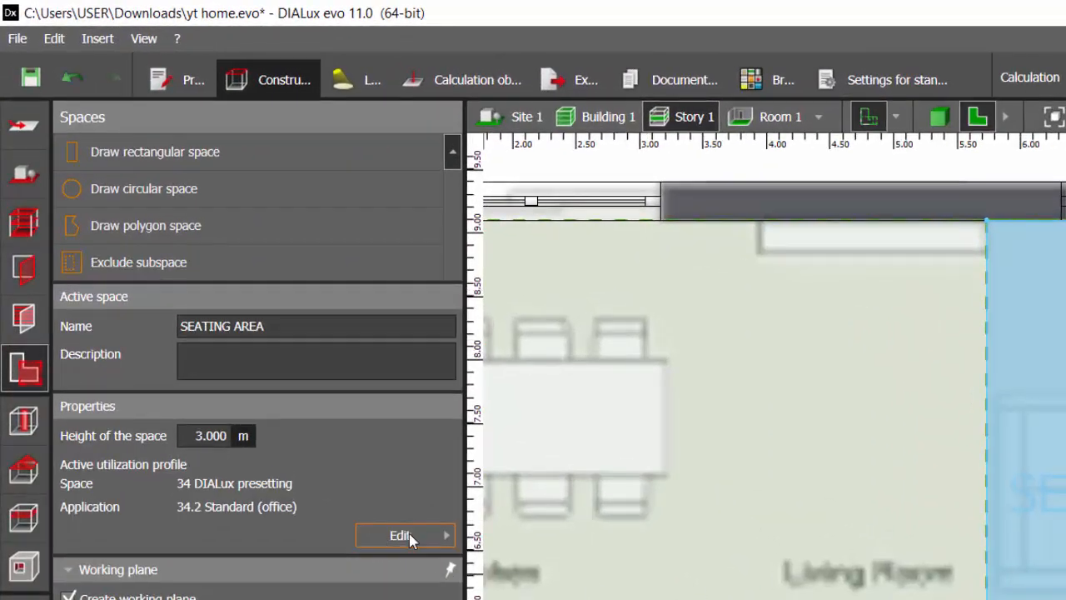
click(412, 538)
click(697, 180)
scroll(731, 287, down, 7)
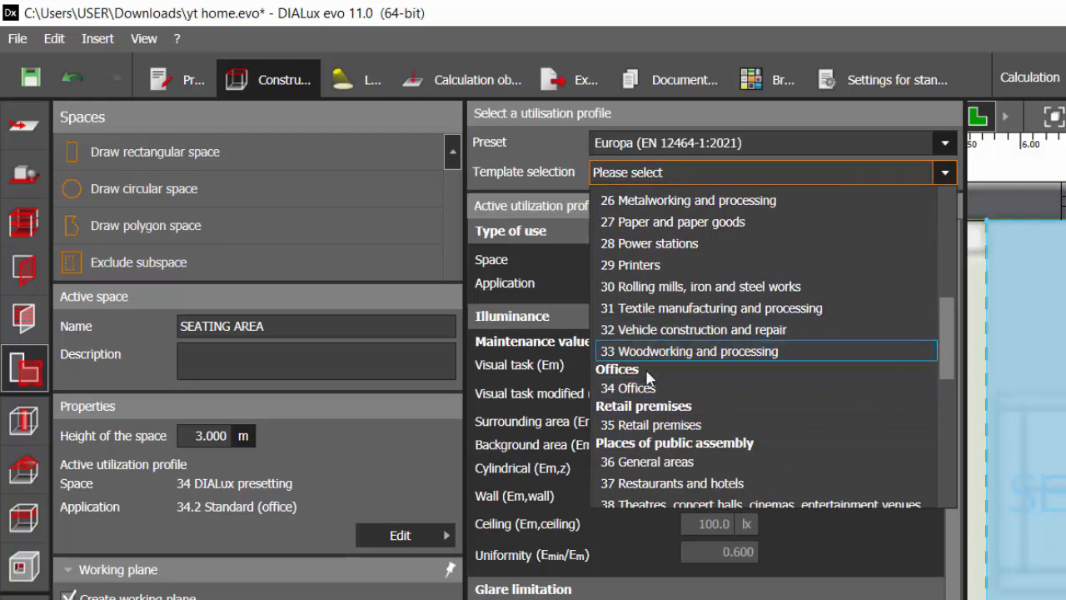
scroll(647, 374, down, 1)
click(638, 404)
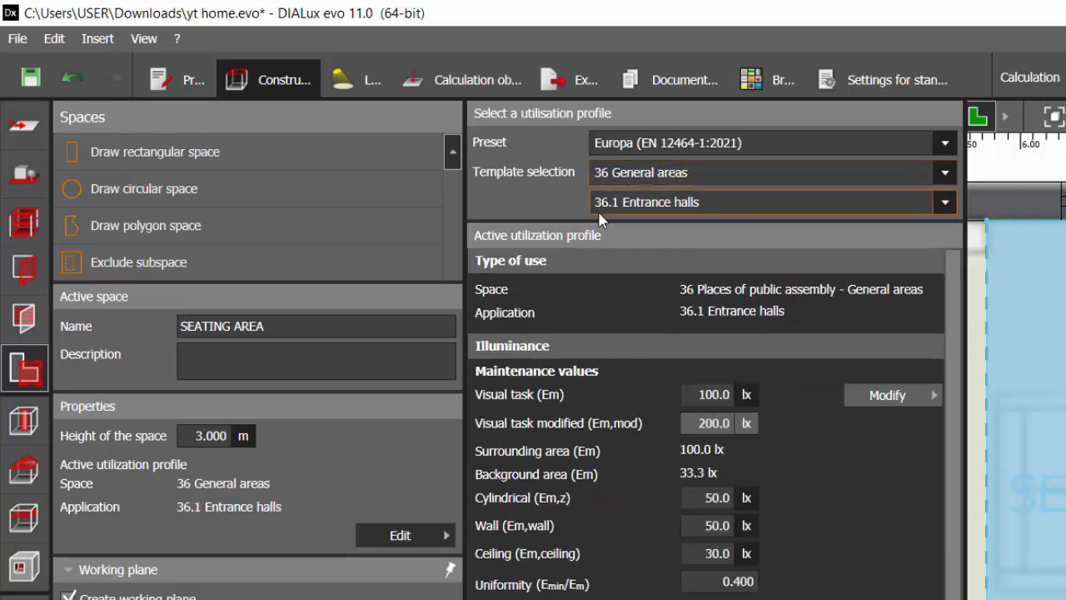
click(637, 202)
click(634, 272)
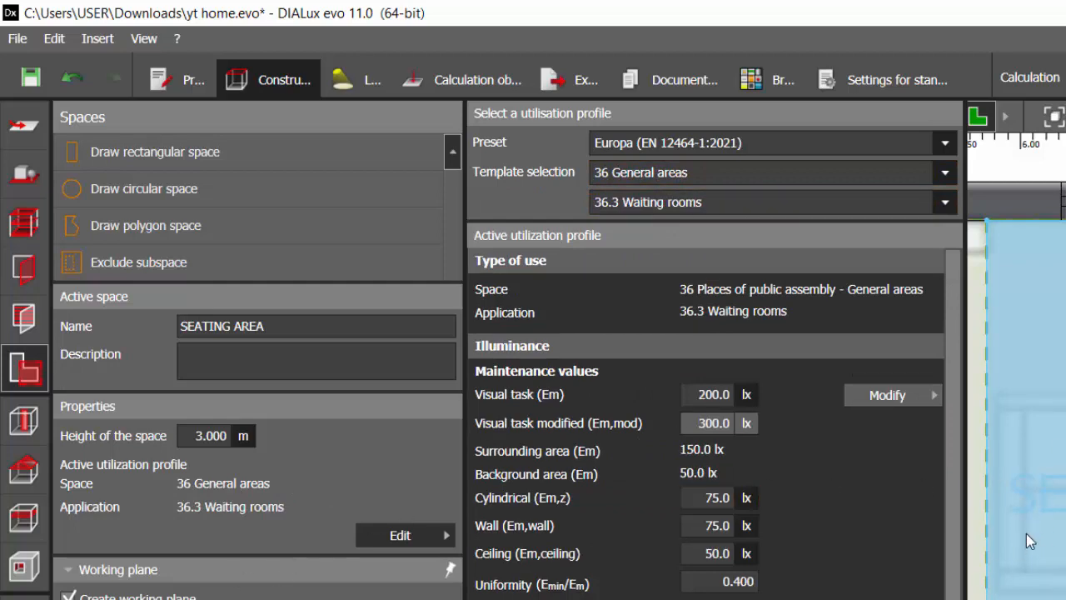
Clear the SEATING AREA selection and save the project.
click(1058, 250)
scroll(1058, 250, down, 3)
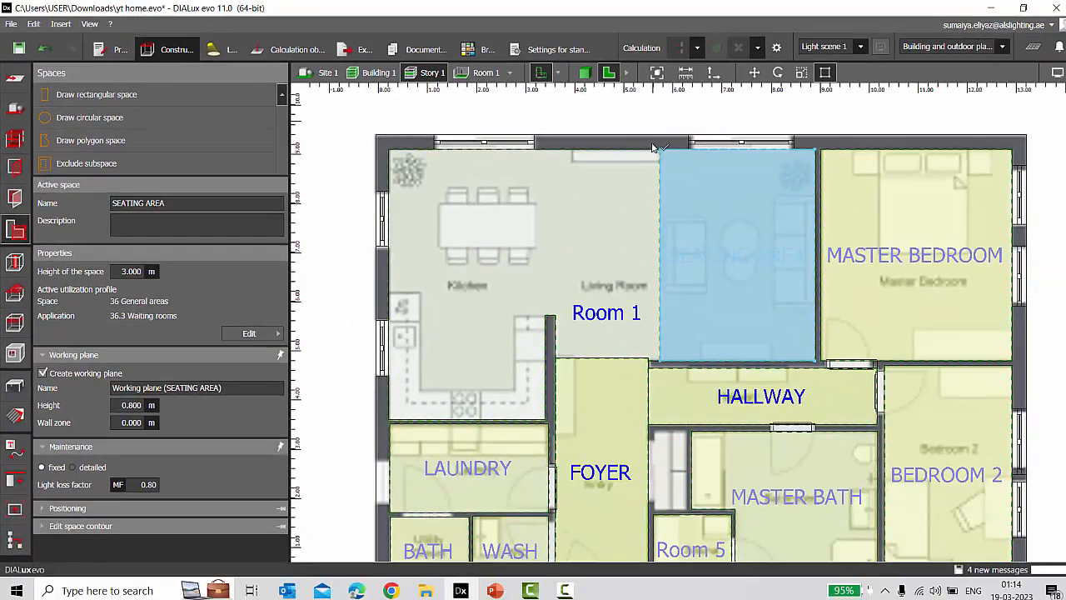
click(623, 119)
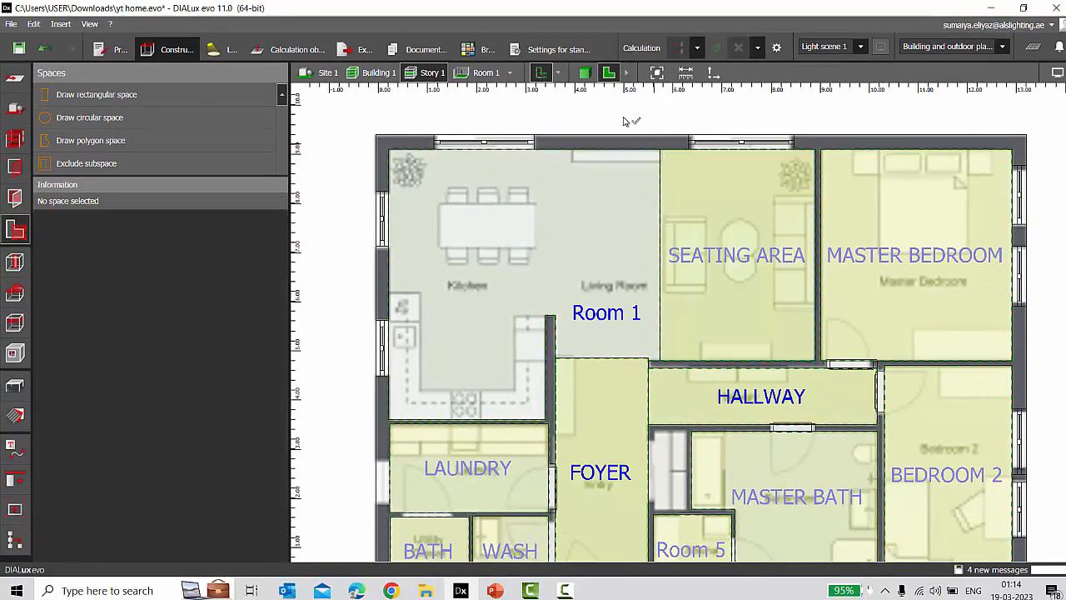
scroll(633, 288, up, 1)
key(ctrl+s)
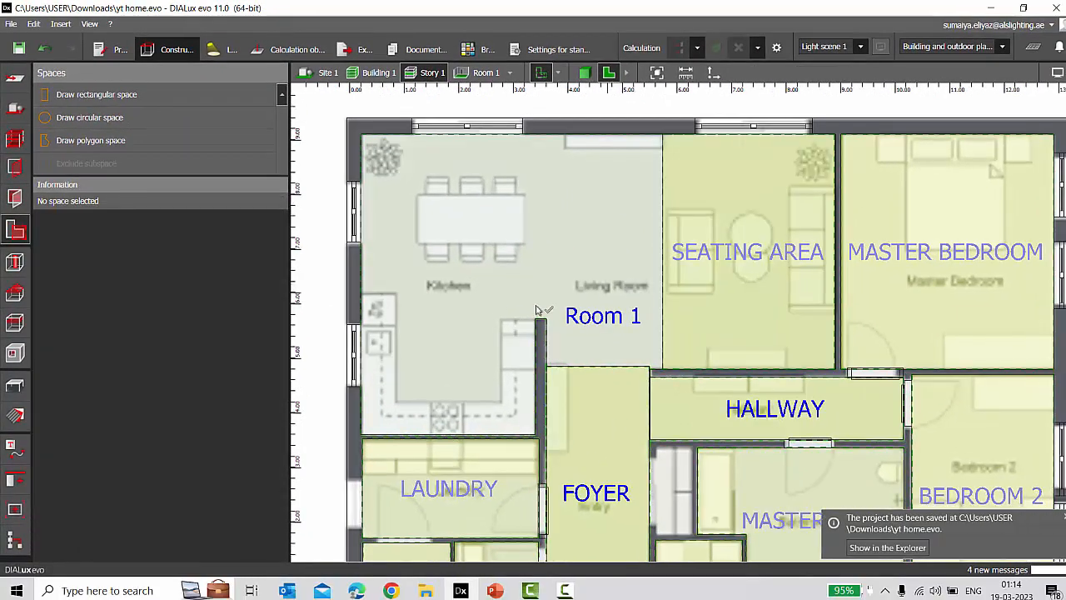
Draw a rectangular space about 3.4 m by 3.4 m over the dining table, from Room 1's outer corner to the kitchen wall's end.
scroll(534, 308, up, 1)
scroll(631, 283, down, 1)
scroll(630, 283, up, 3)
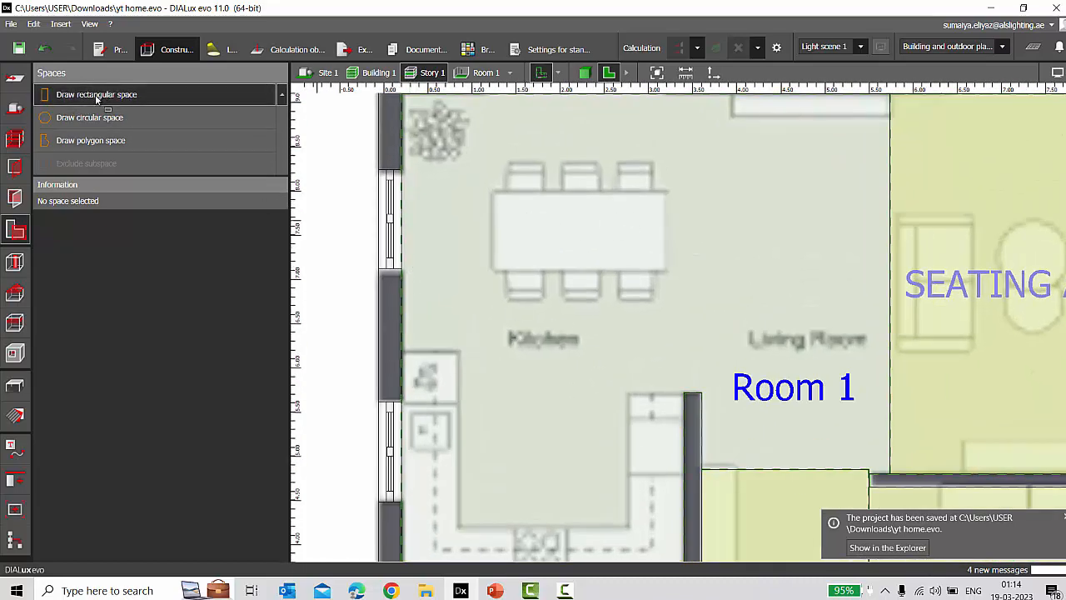
click(67, 94)
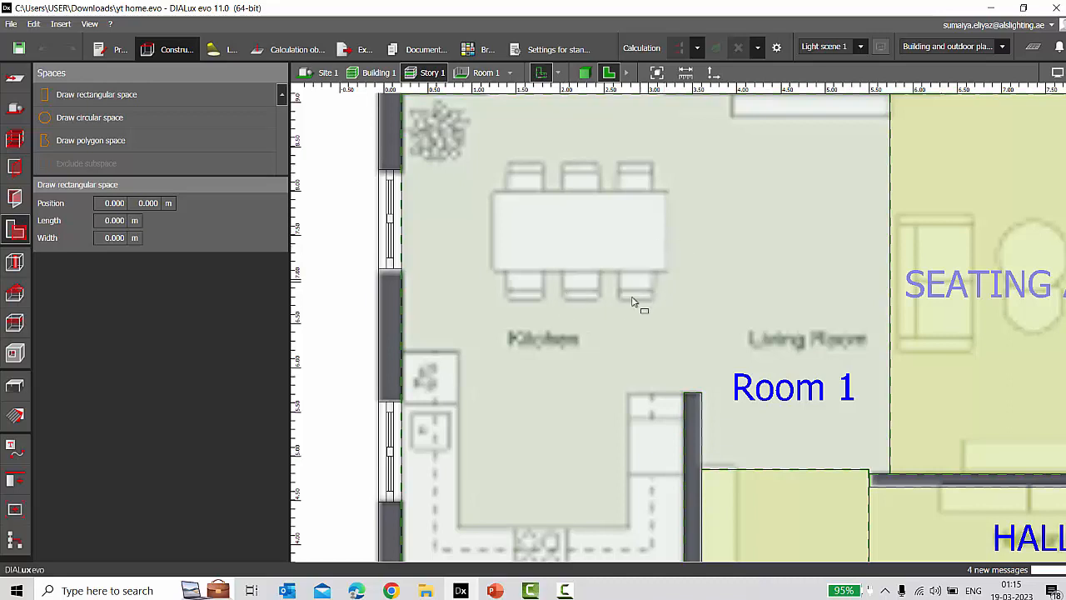
scroll(638, 304, down, 1)
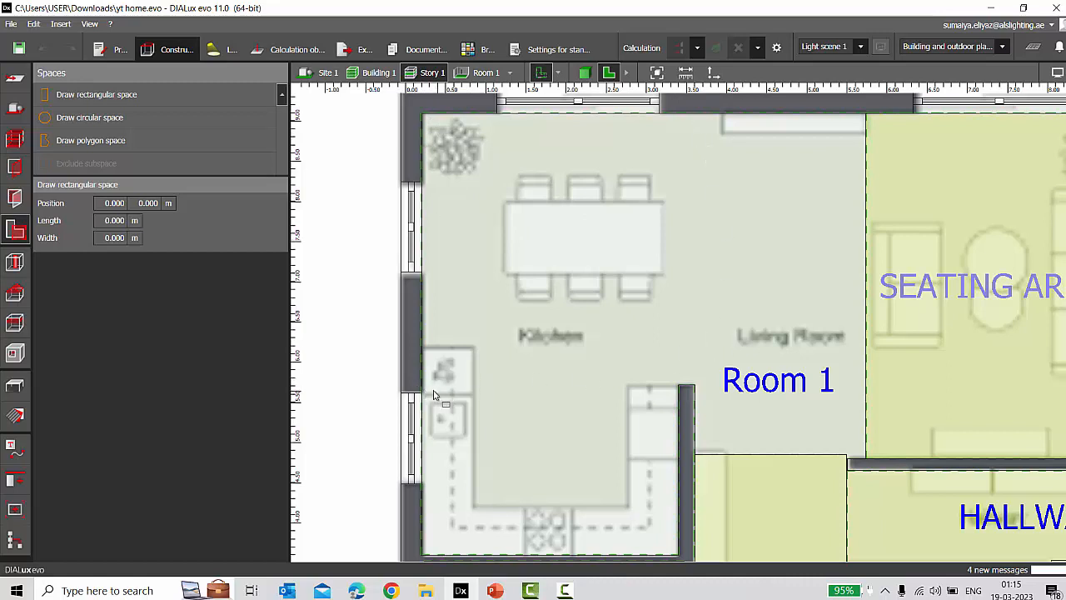
click(423, 116)
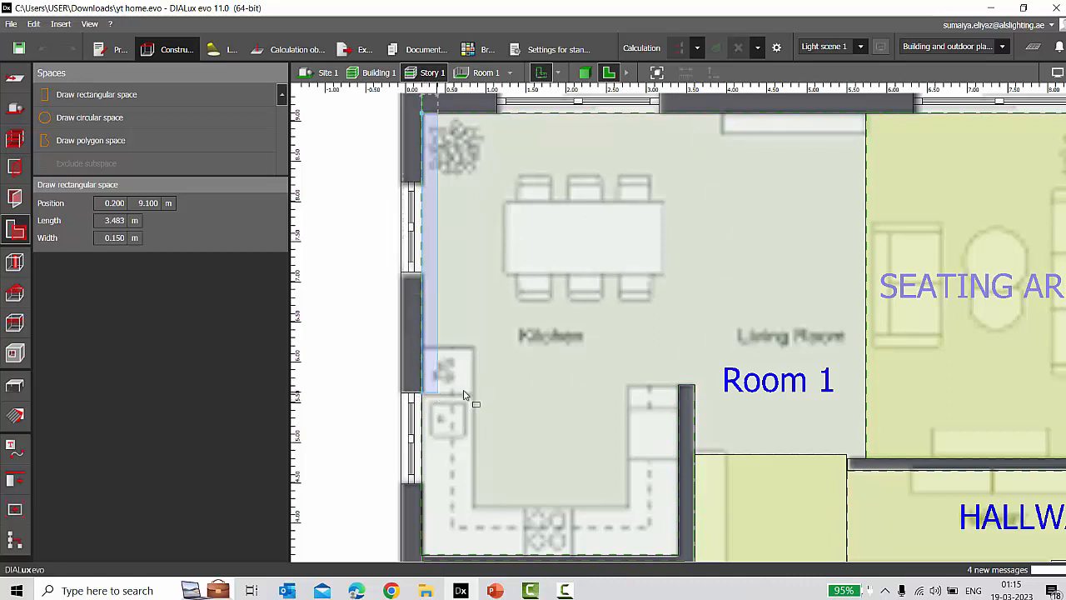
click(695, 386)
Rename the new space over the dining table as DINING.
click(155, 205)
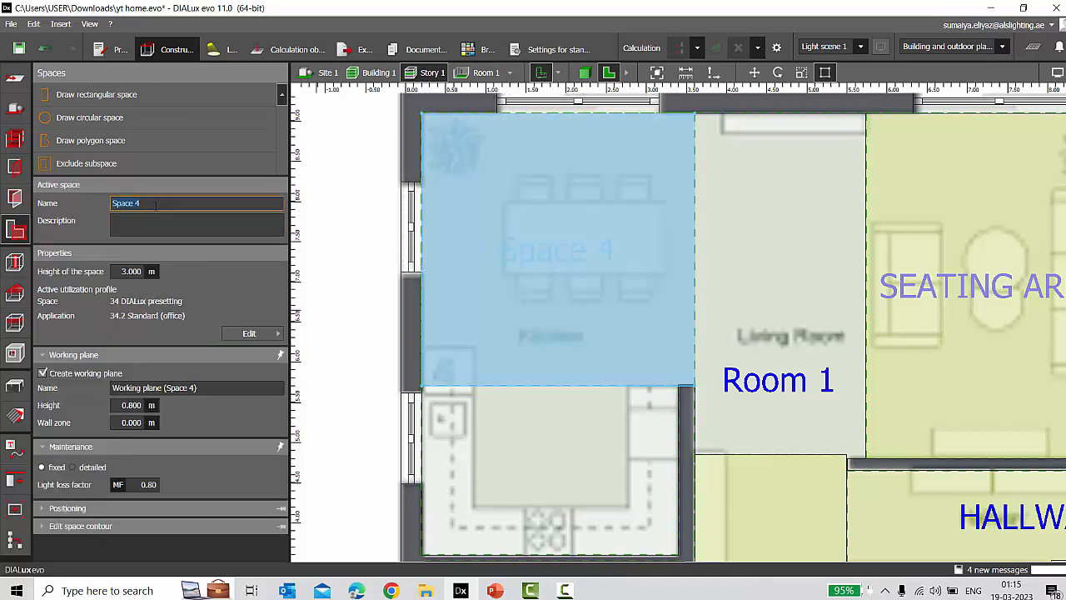
text(DINING)
key(Return)
Search the standards profiles for DINING.
click(564, 52)
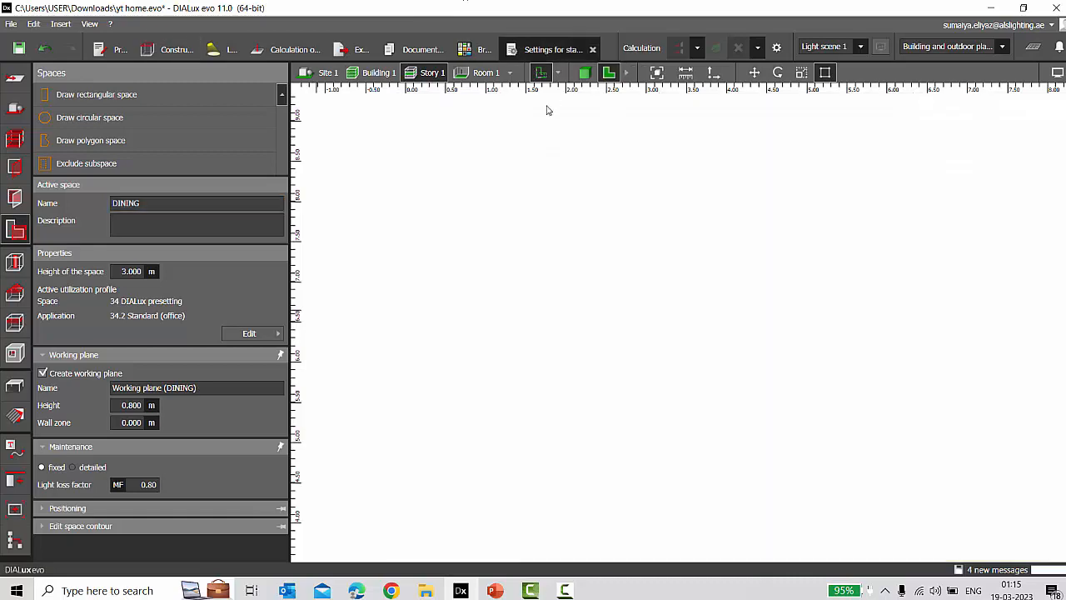
double_click(88, 237)
text(DIN)
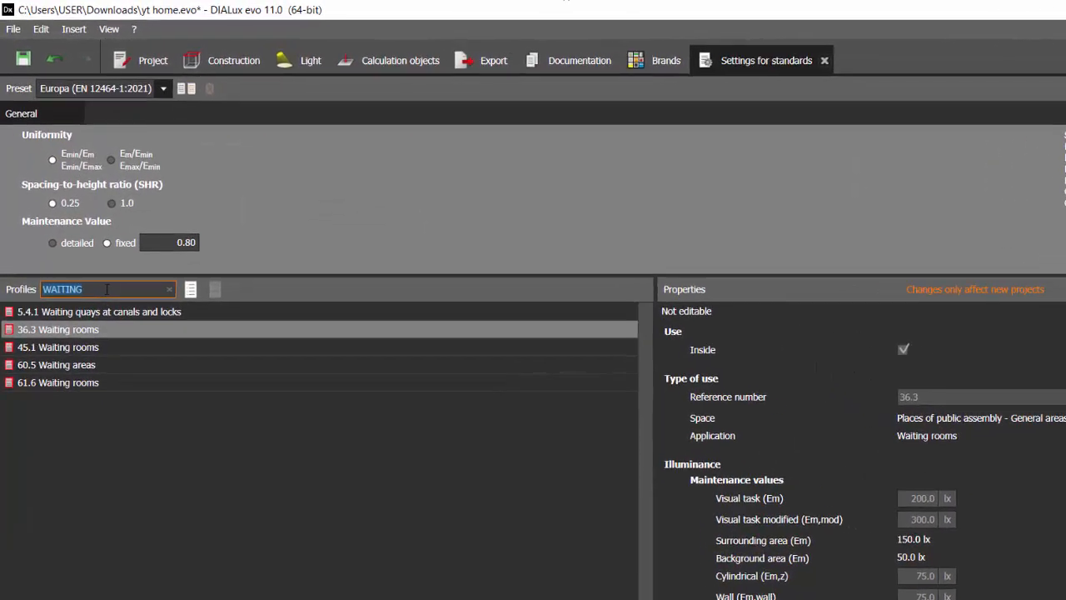
text(ING)
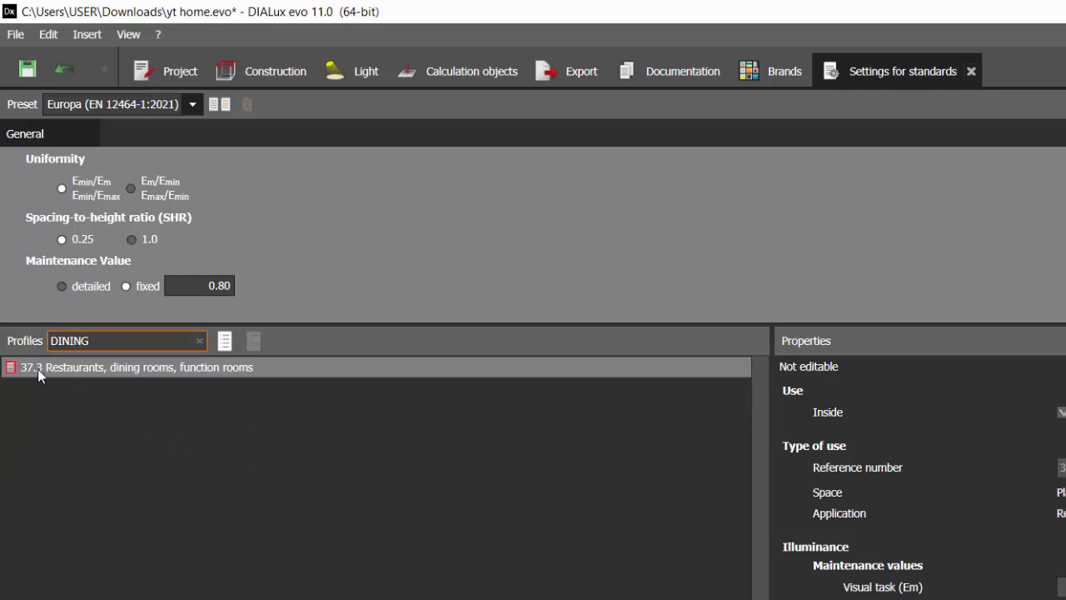
Assign the DINING space the utilisation profile 37 Restaurants and hotels, 37.3 Restaurants, dining rooms, function rooms.
click(454, 82)
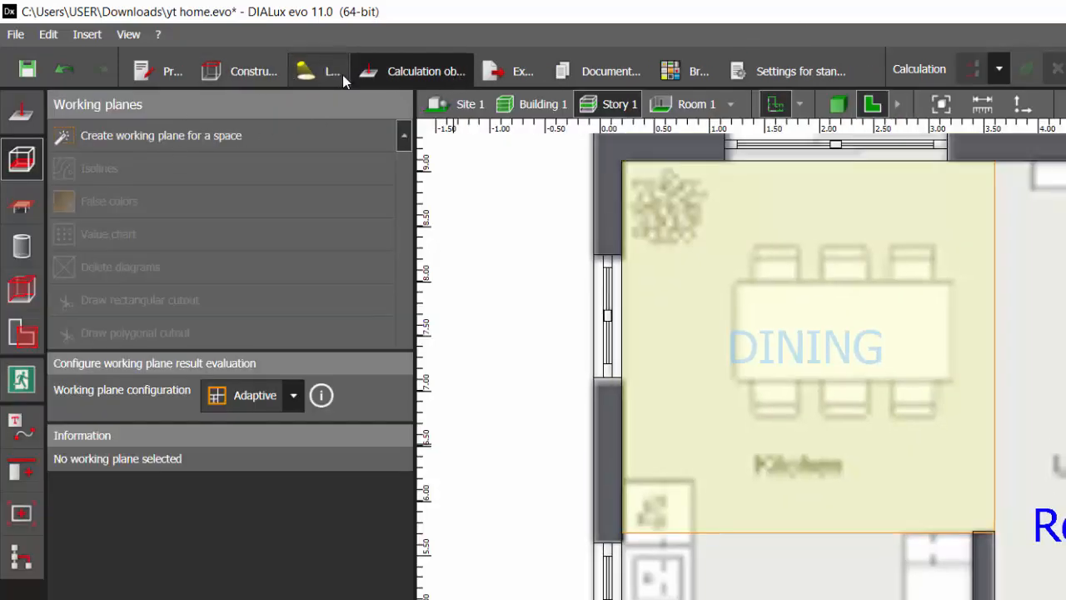
click(250, 74)
click(804, 342)
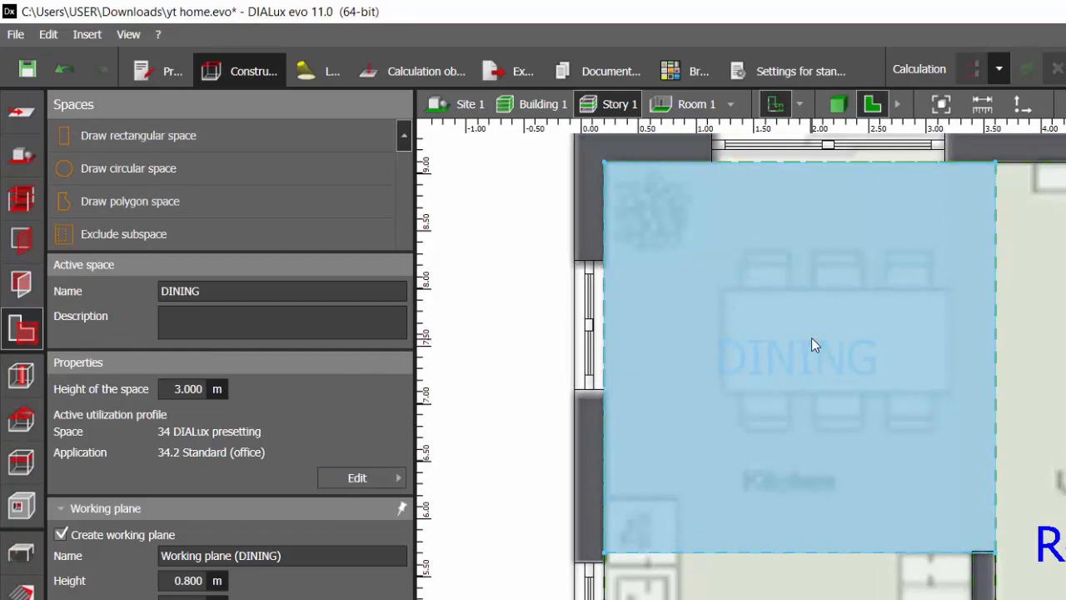
click(376, 474)
click(608, 154)
click(576, 384)
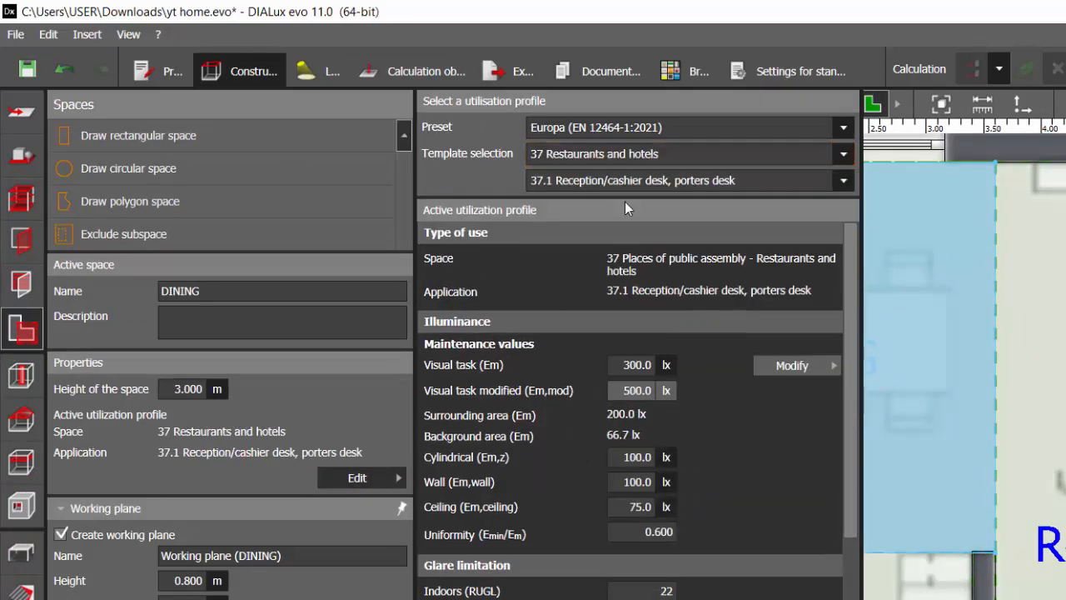
click(628, 181)
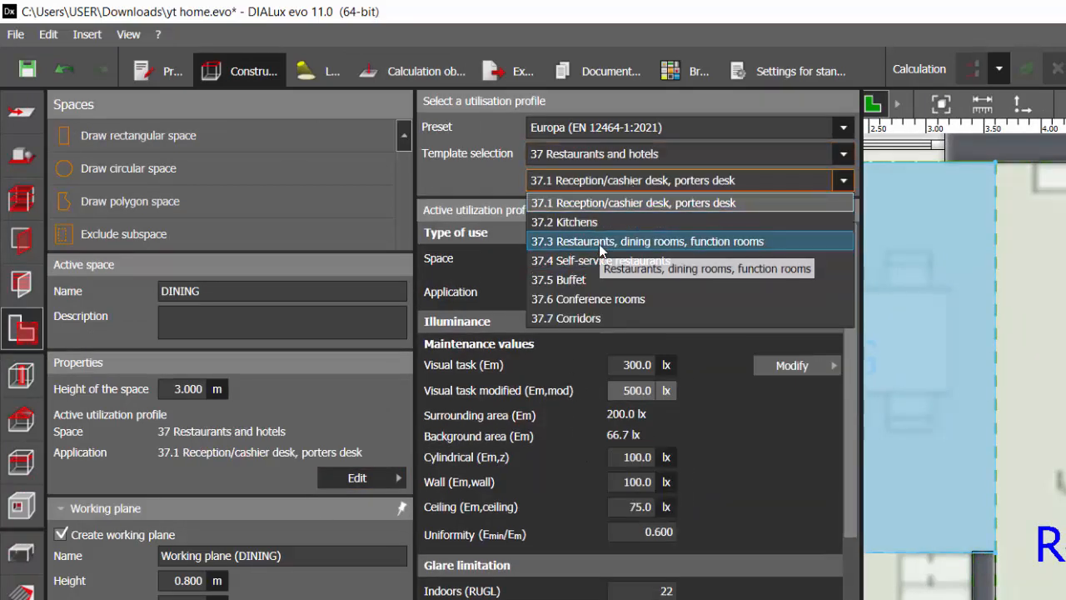
click(600, 242)
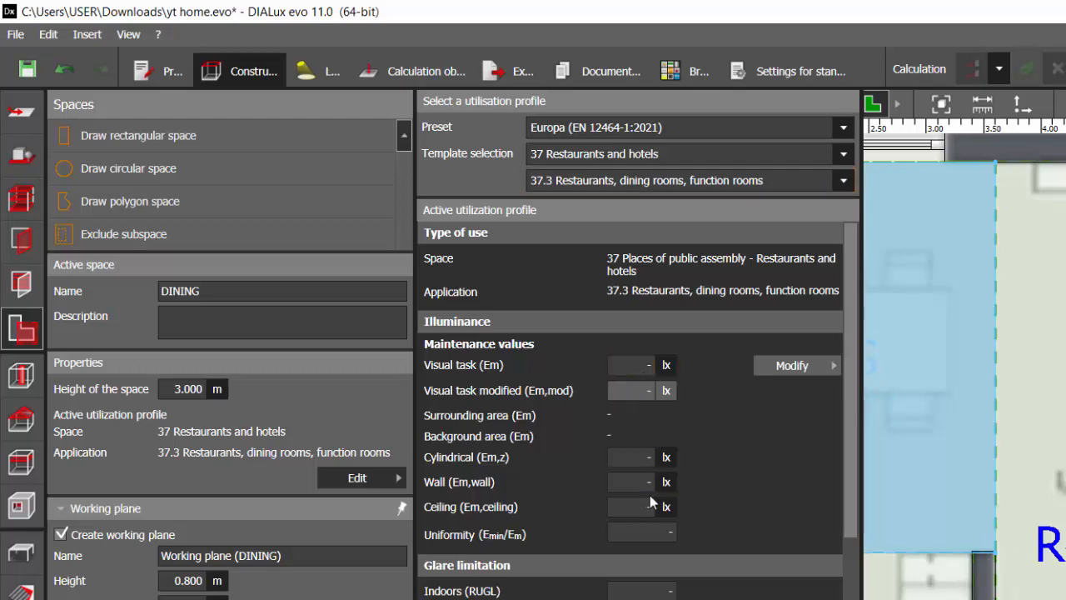
Review the DINING space's profile values and set its visual task illuminance (Em) to 300 lx.
click(661, 585)
scroll(661, 585, down, 3)
scroll(661, 587, down, 3)
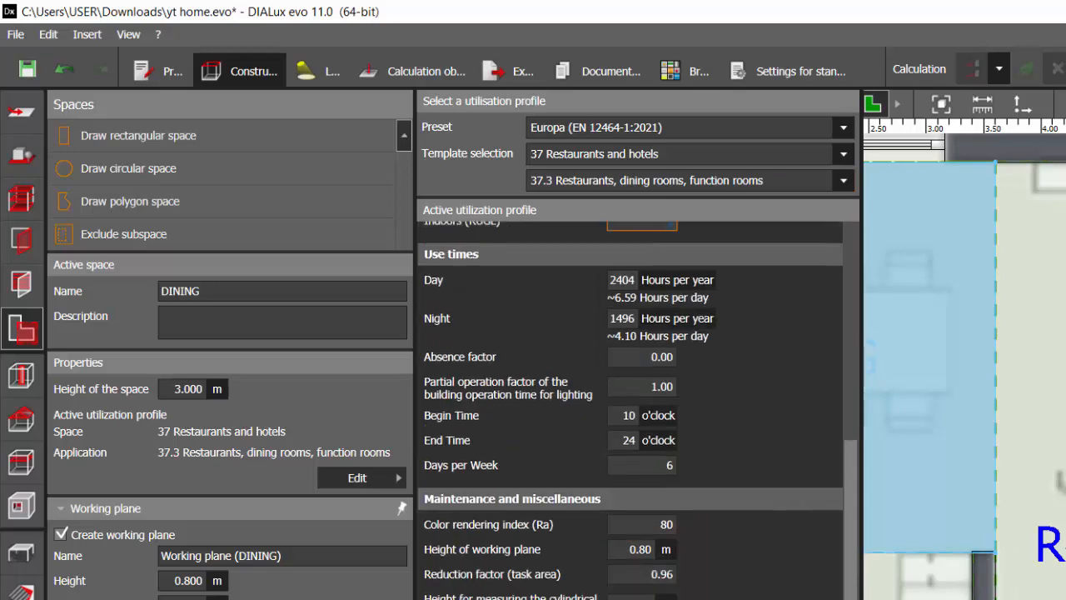
scroll(461, 369, up, 6)
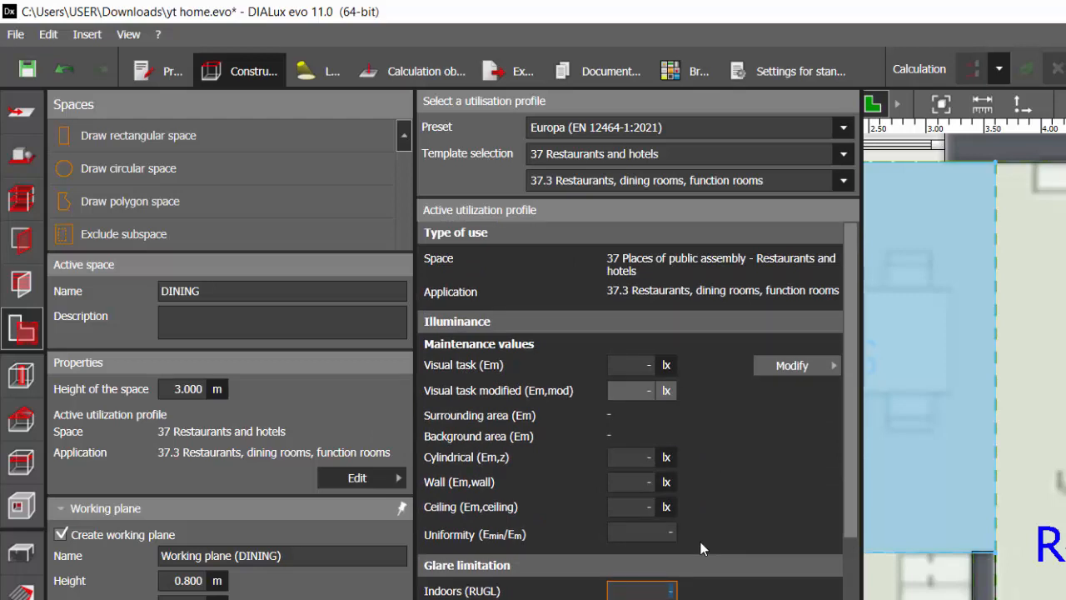
click(640, 365)
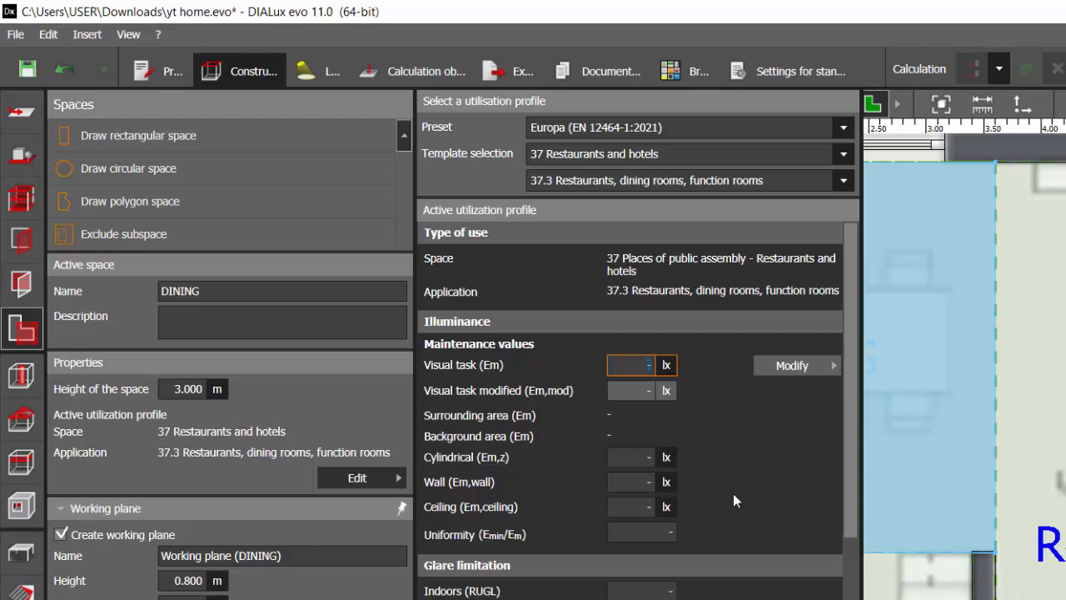
text(300)
key(Return)
Set the DINING profile's uniformity to 0.4, clear the space's selection and save the project.
click(631, 507)
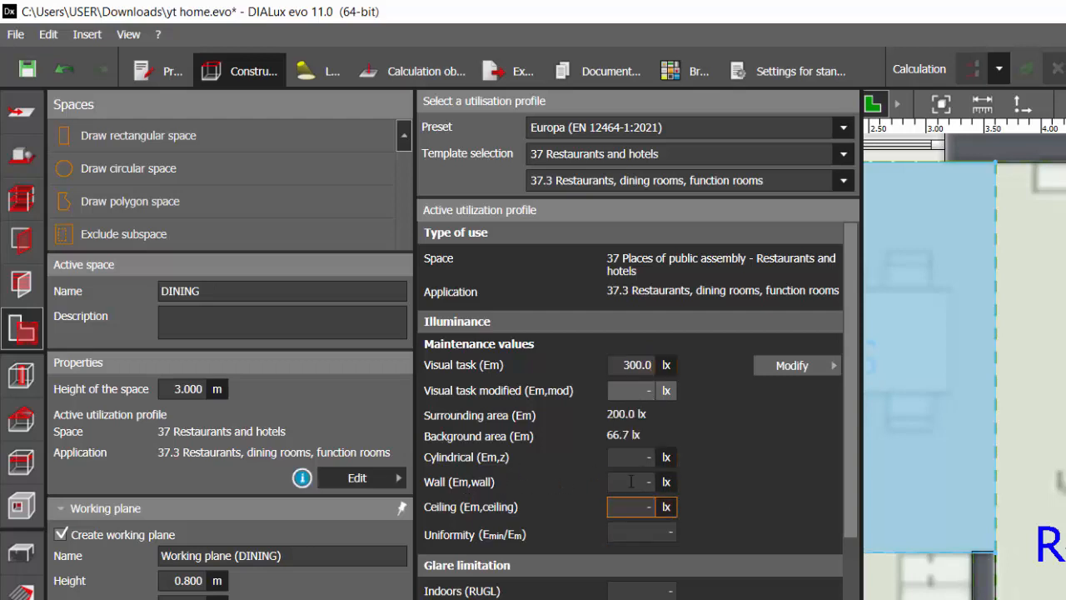
click(631, 457)
click(631, 482)
click(614, 505)
click(619, 535)
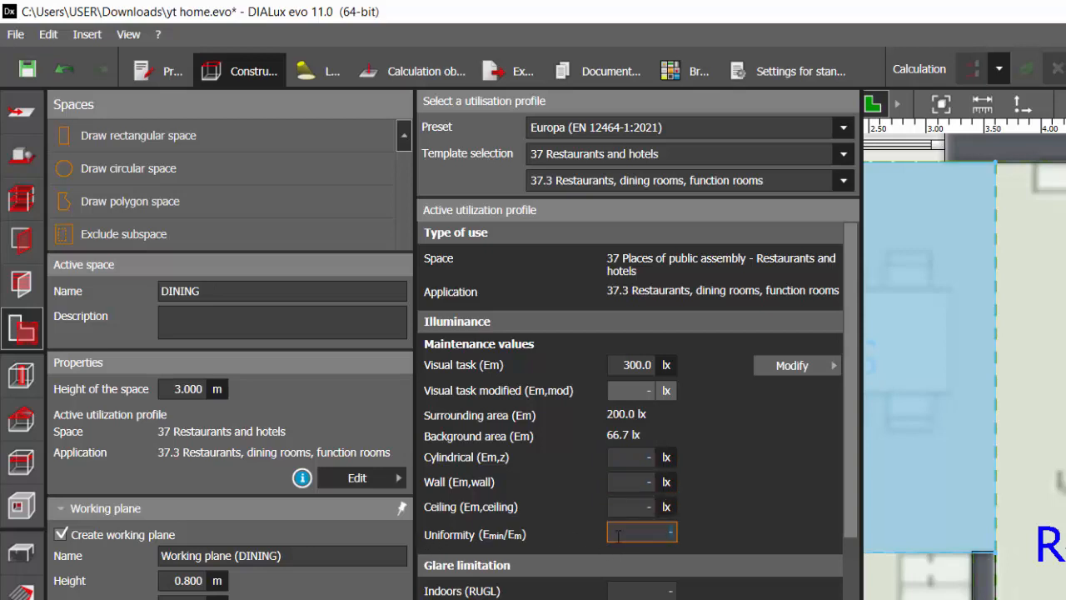
text(0.4)
key(Return)
click(800, 457)
key(ctrl+s)
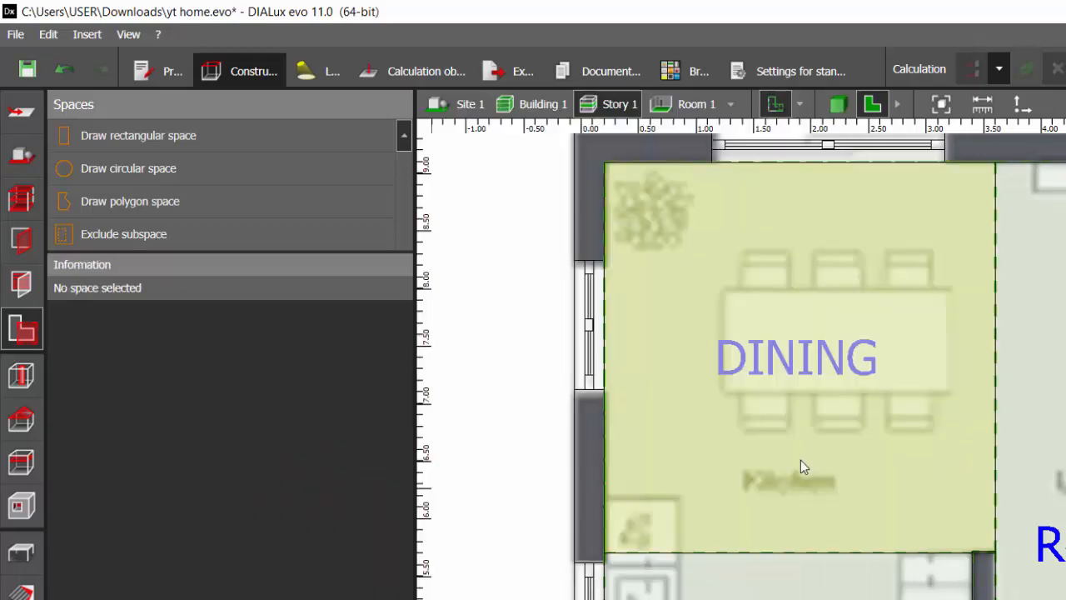
Draw a rectangular space about 3.2 m long over the kitchen counters, between the kitchen's inner walls and up to the DINING space.
scroll(858, 290, down, 3)
scroll(830, 595, up, 7)
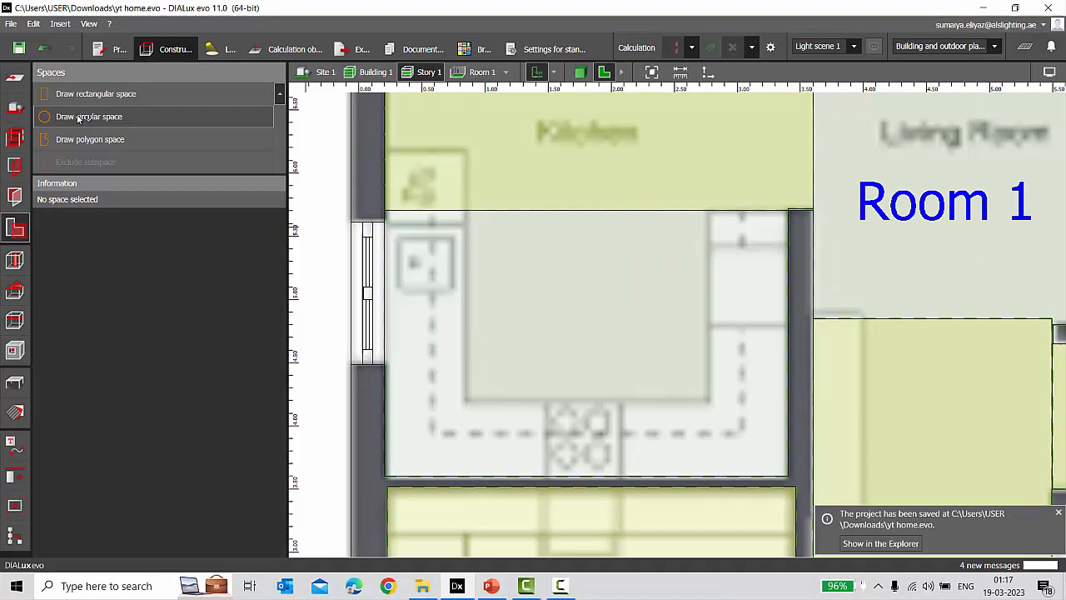
click(91, 93)
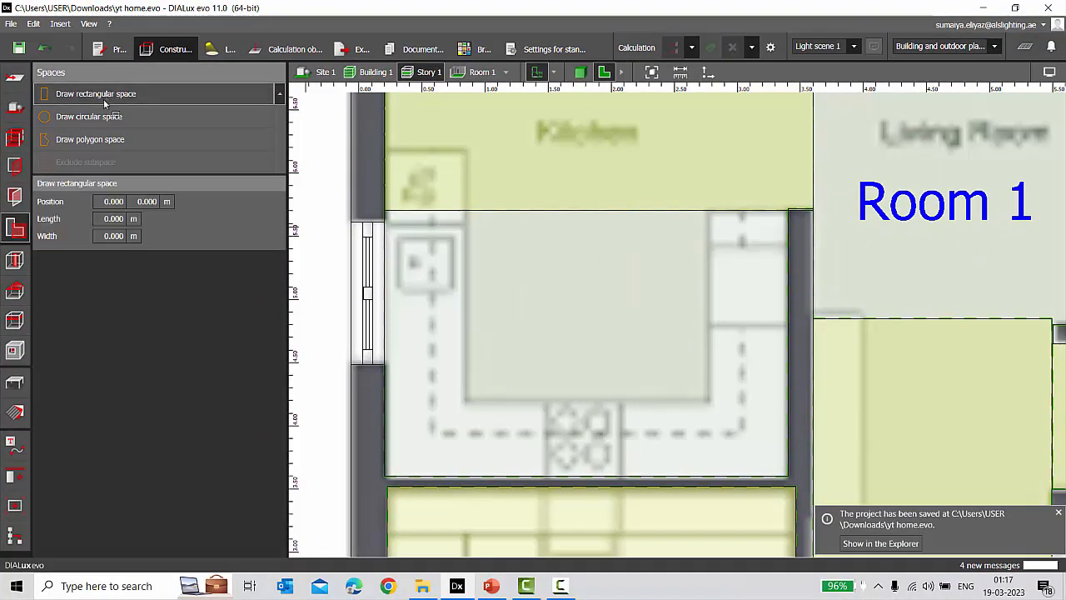
scroll(418, 468, up, 2)
click(371, 483)
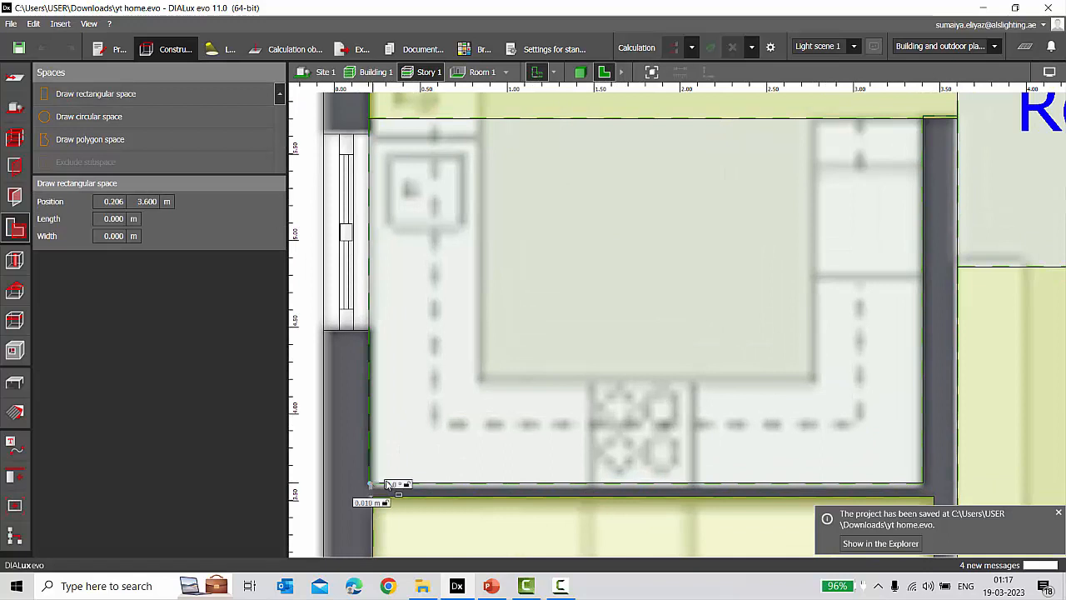
scroll(520, 410, down, 2)
click(794, 461)
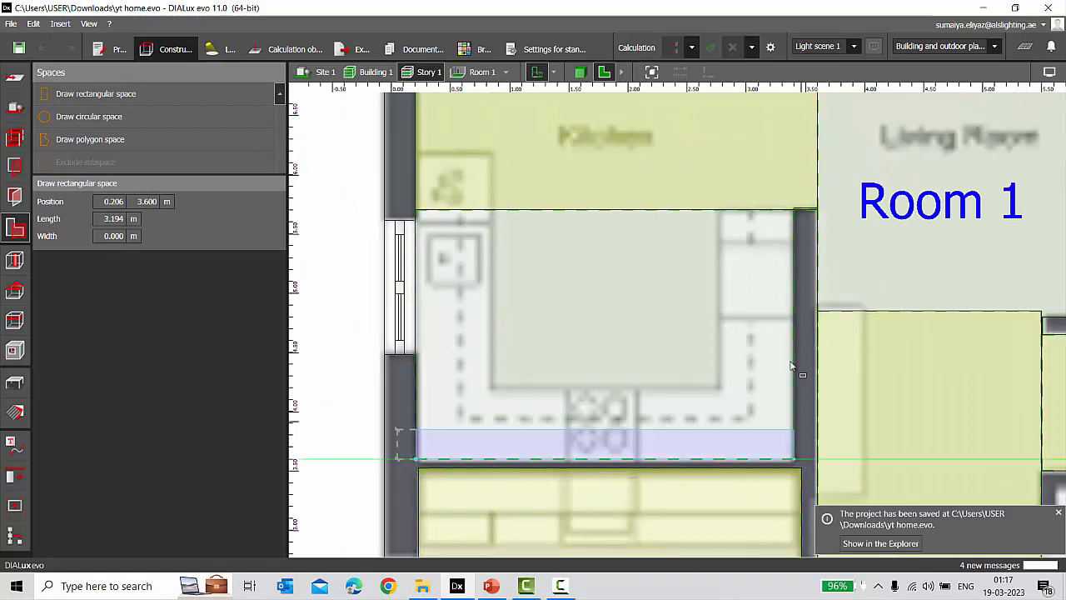
click(795, 215)
Rename the new space over the kitchen counters as KITCHEN.
click(144, 201)
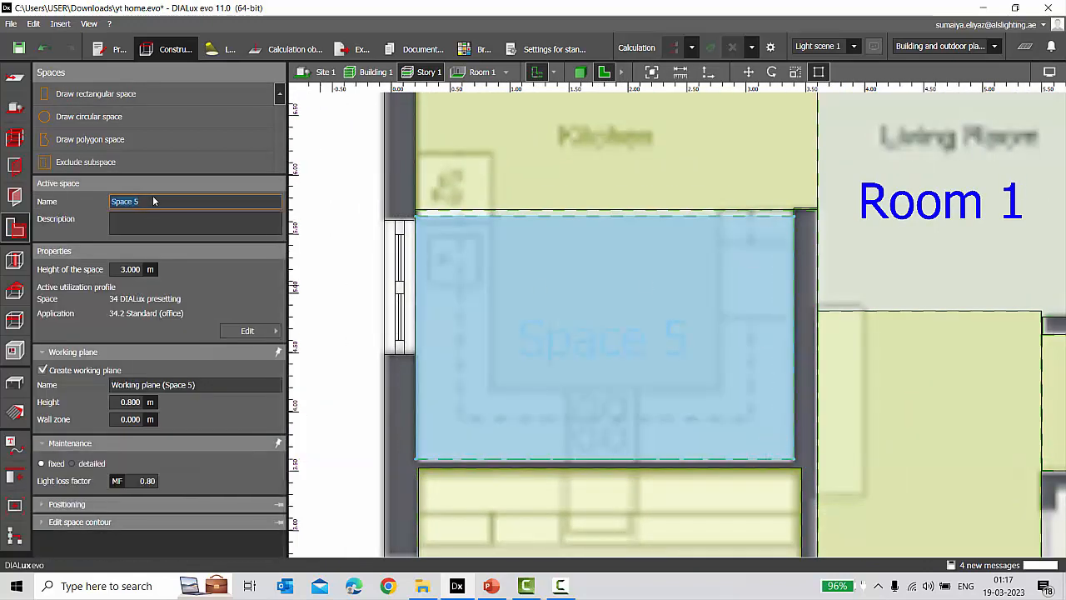
text(KITCHEN)
key(Return)
click(252, 333)
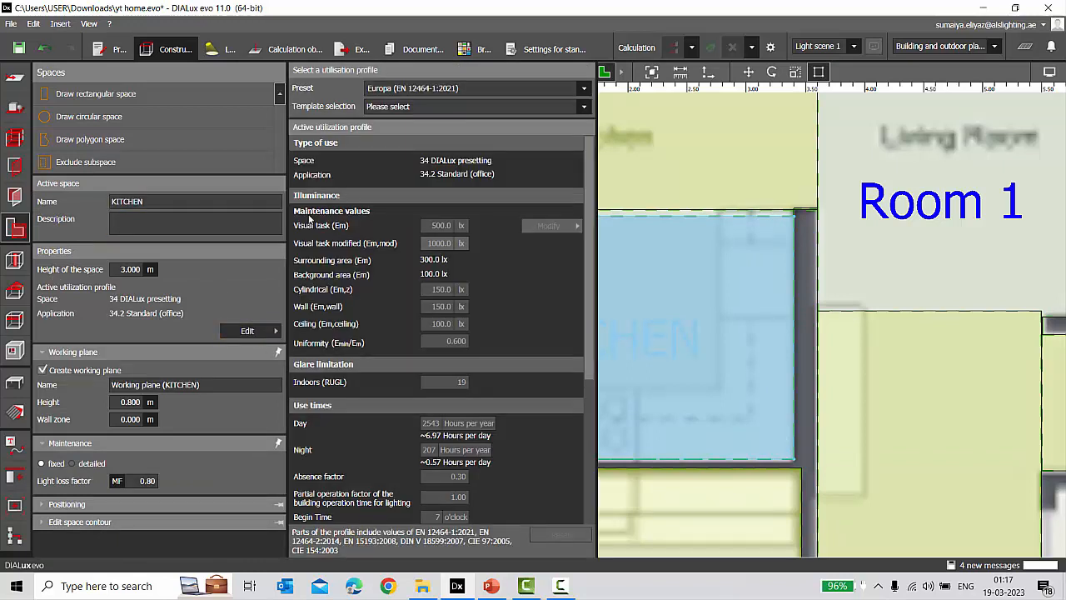
click(425, 107)
scroll(424, 241, down, 2)
scroll(423, 242, down, 1)
click(488, 16)
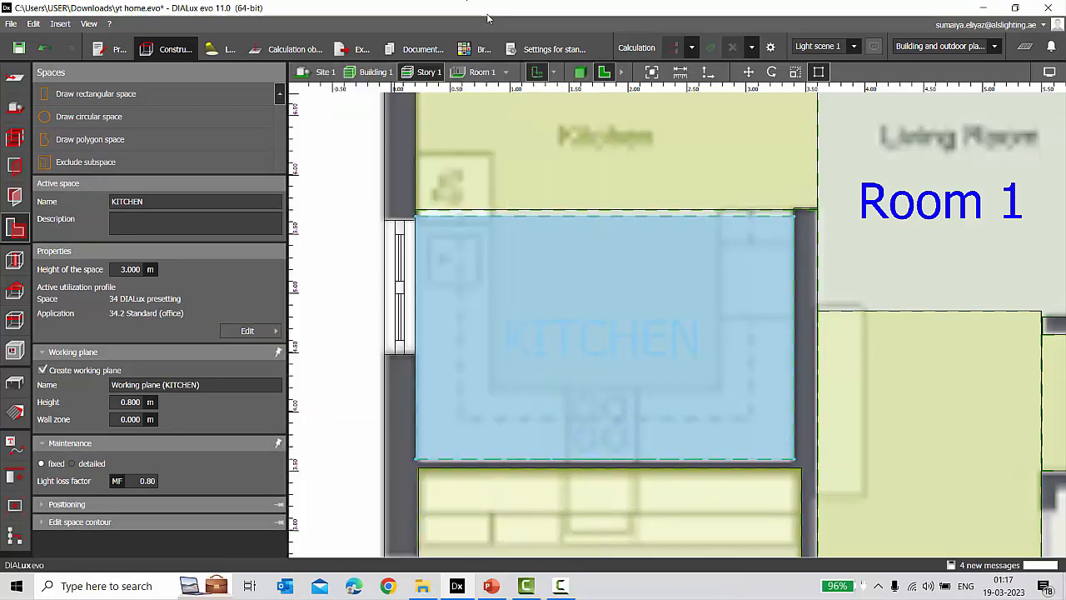
Search the standards profiles for KITCHEN and compare the values of profiles 20.5, 37.2 and 44.28.
click(544, 49)
double_click(114, 236)
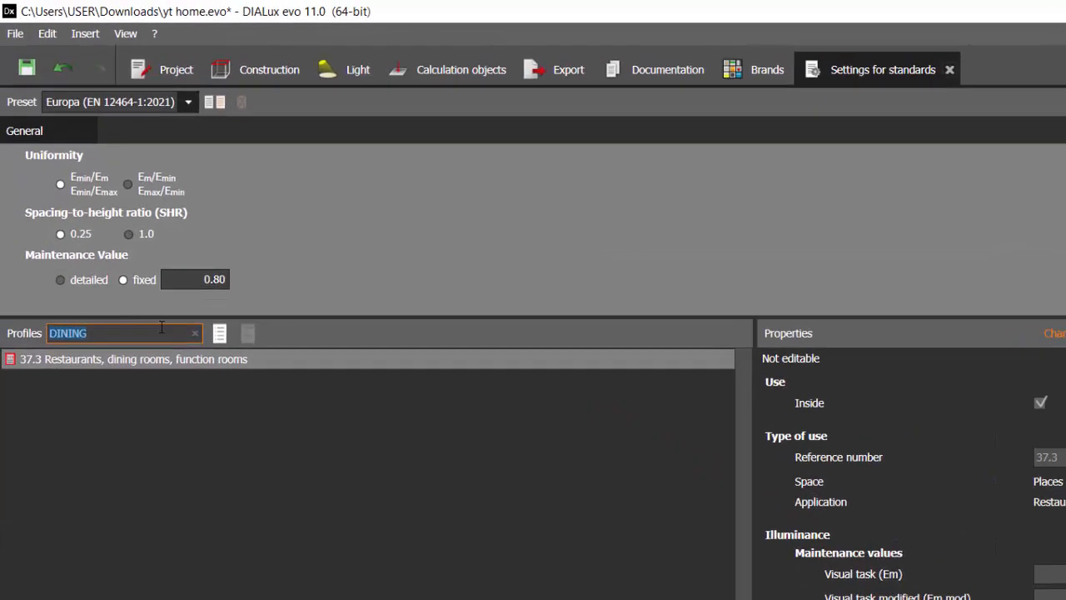
text(KITCHEN)
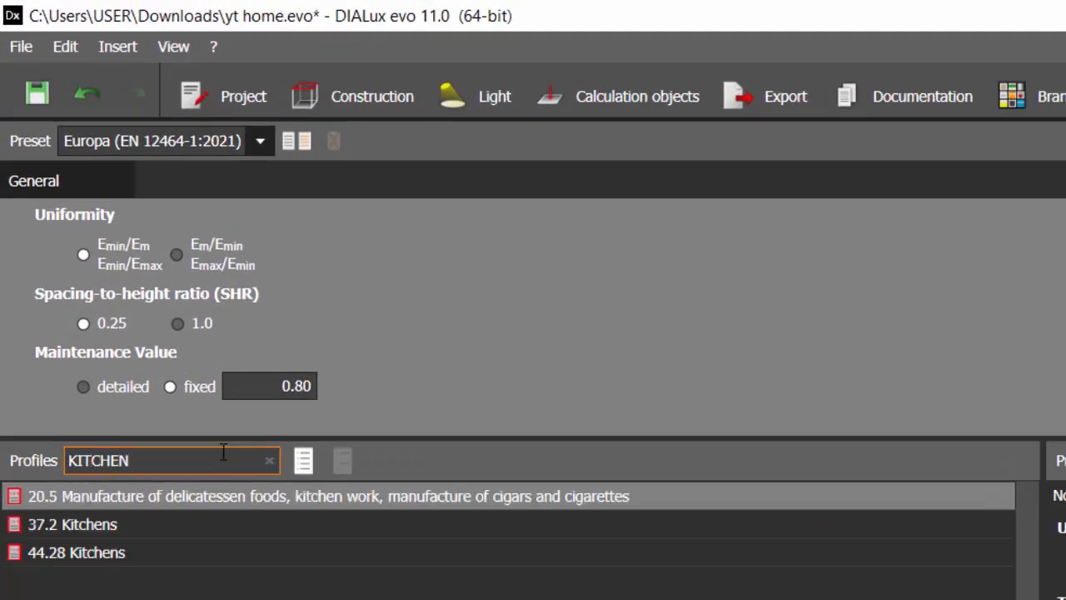
click(112, 524)
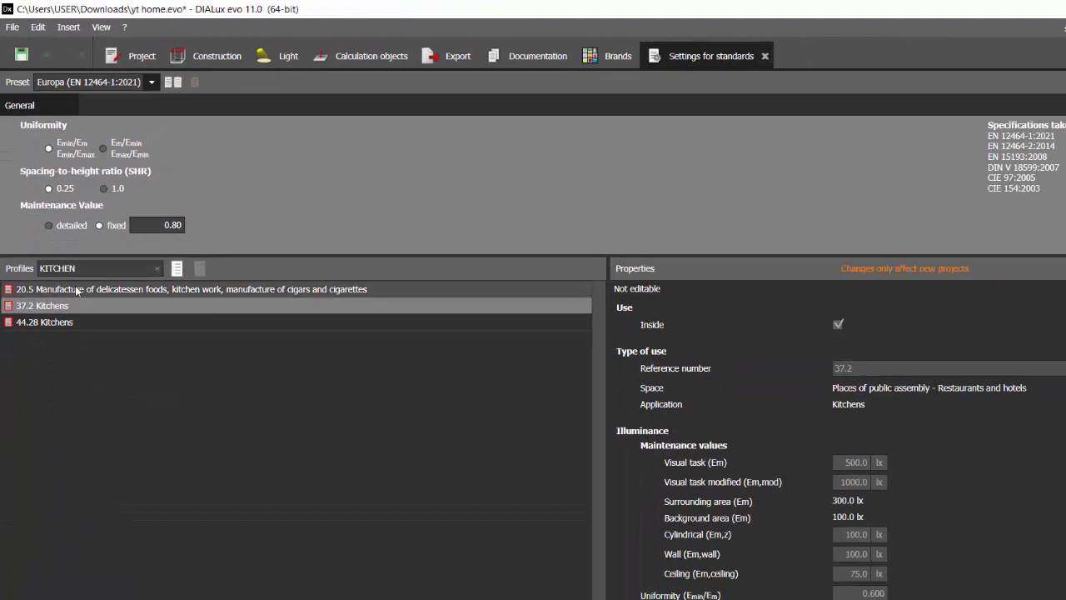
click(129, 496)
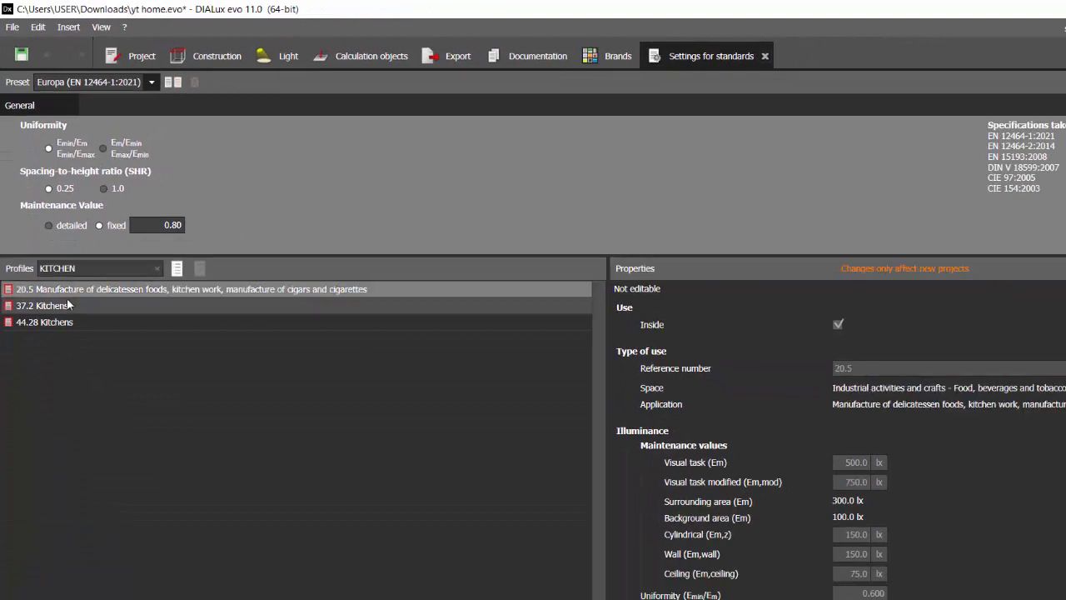
click(70, 306)
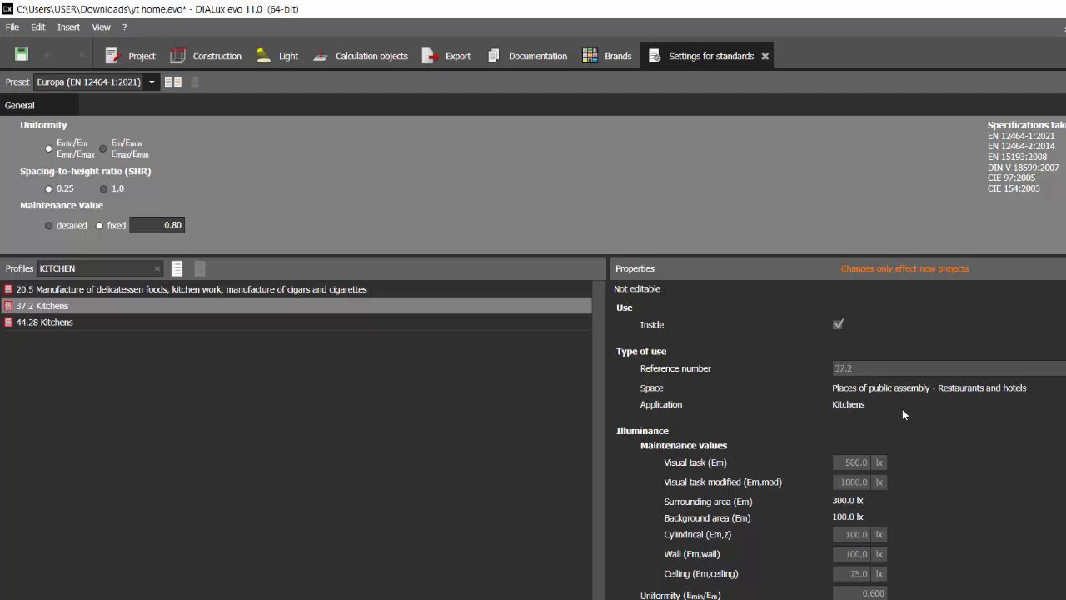
click(70, 326)
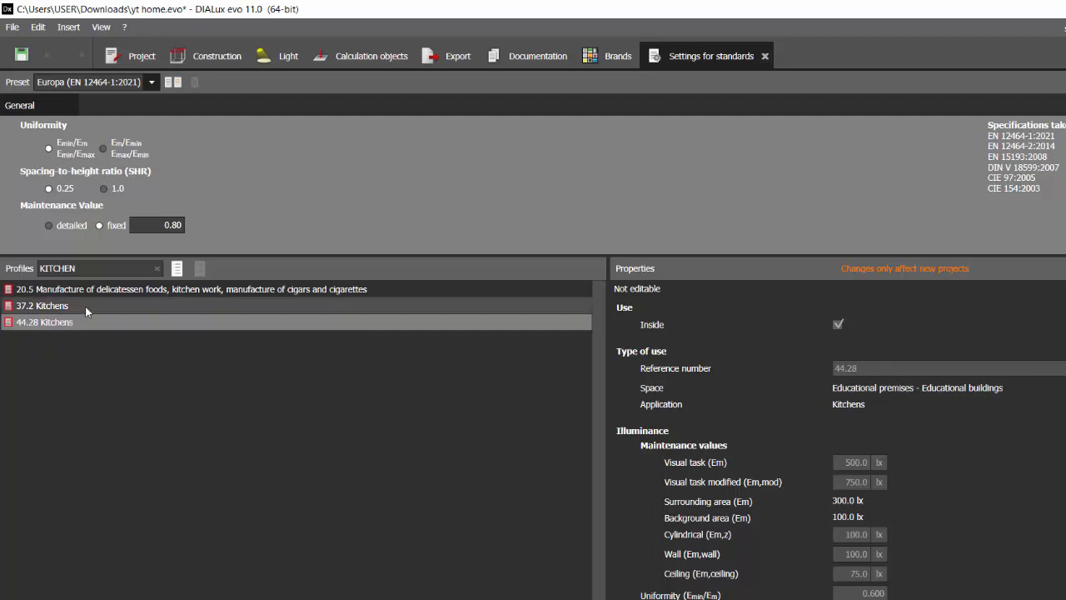
click(86, 308)
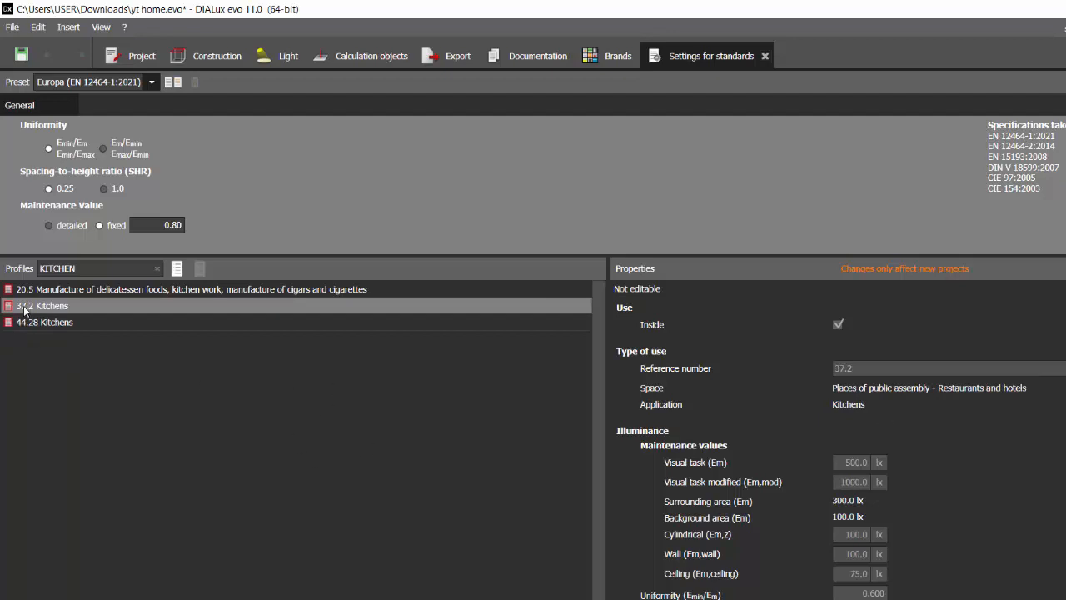
Assign the KITCHEN space the profile 37 Restaurants and hotels, 37.2 Kitchens, then clear its selection and save the project.
click(233, 56)
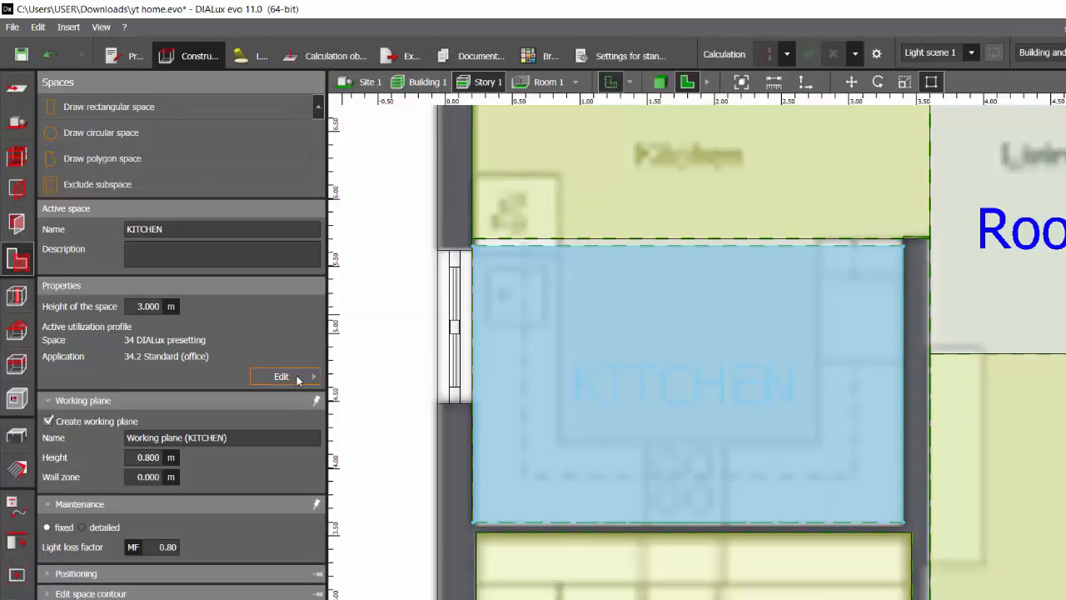
click(282, 377)
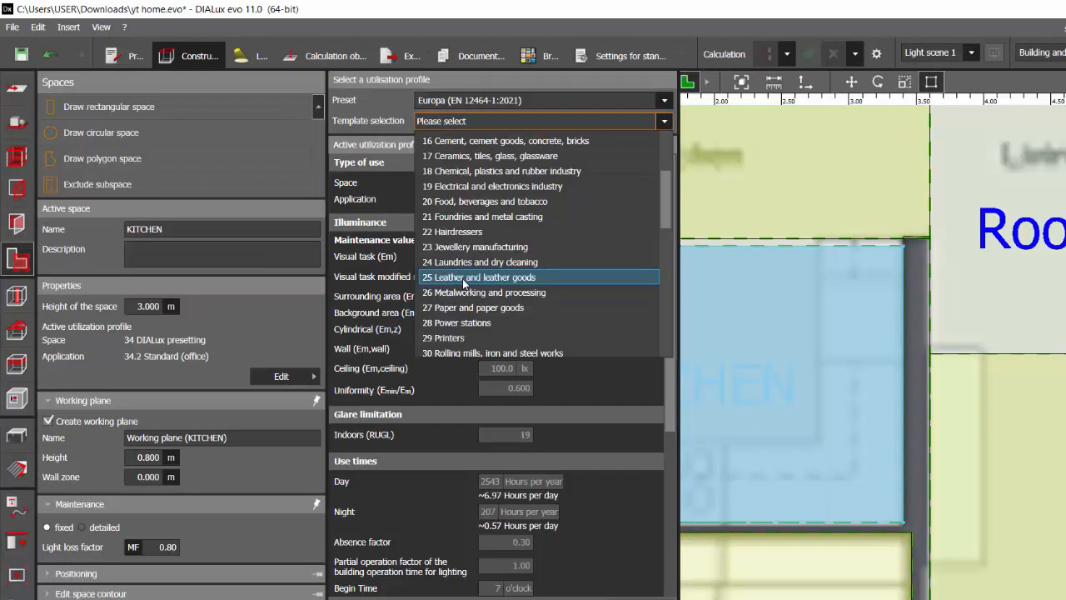
scroll(452, 287, down, 5)
scroll(452, 287, down, 1)
click(454, 264)
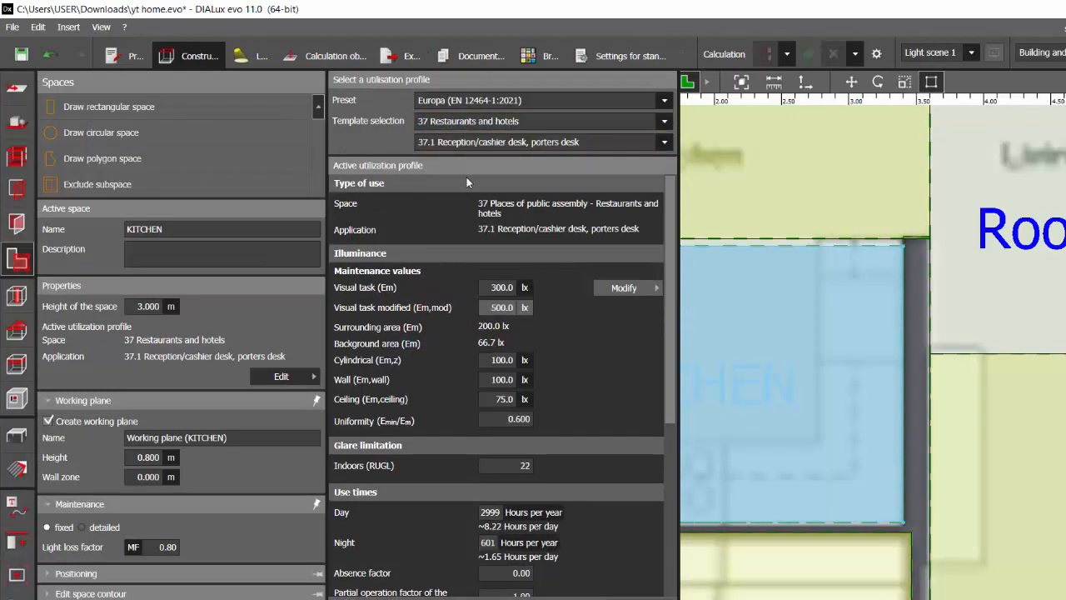
click(488, 143)
click(450, 175)
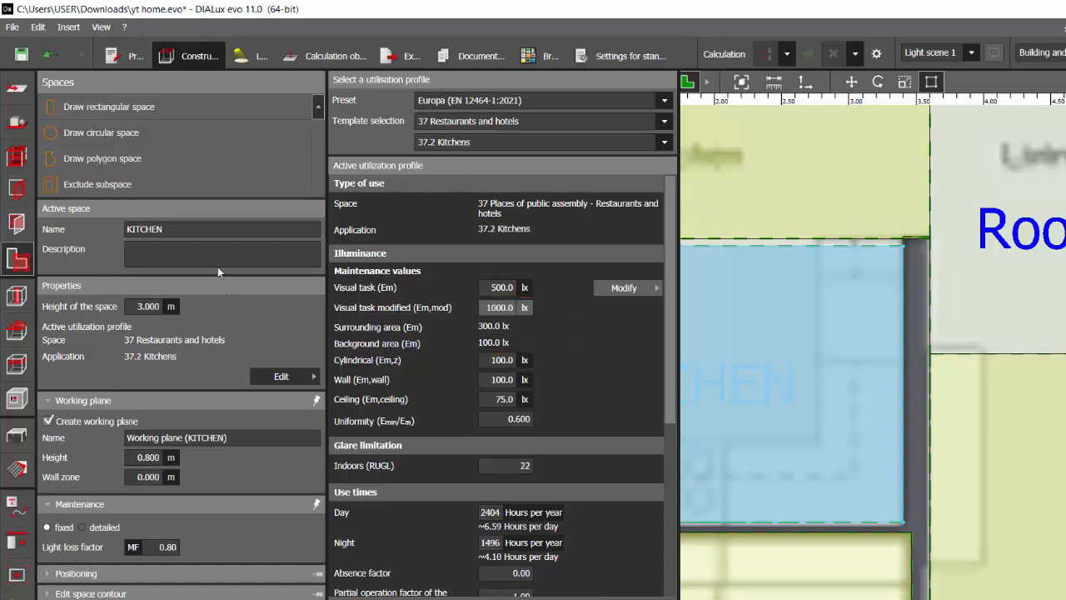
click(955, 315)
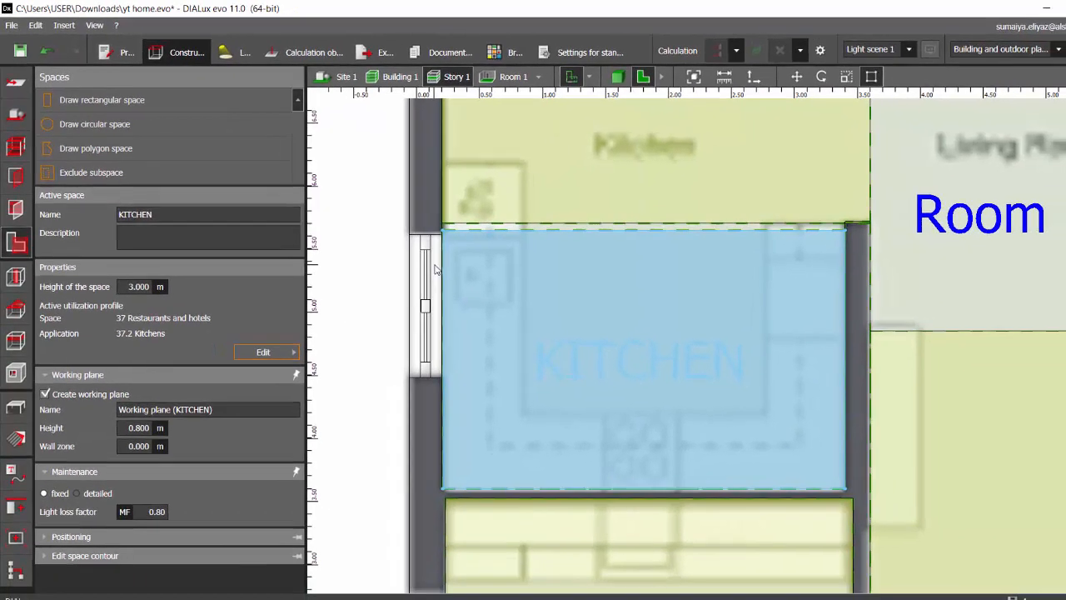
click(464, 286)
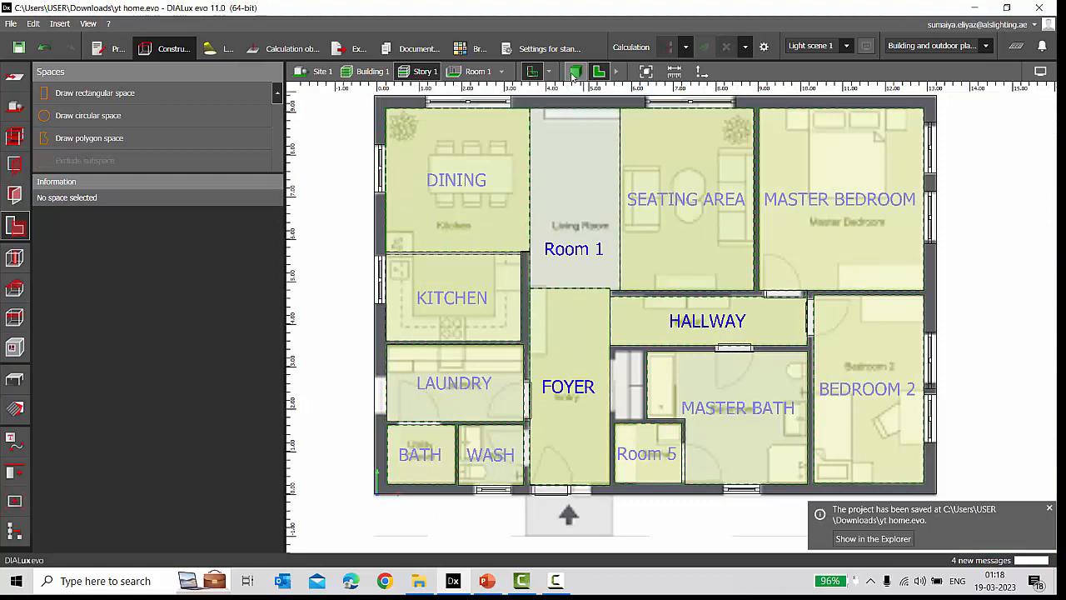
Show the story in 3D, examine the named spaces from above and save the project.
click(575, 72)
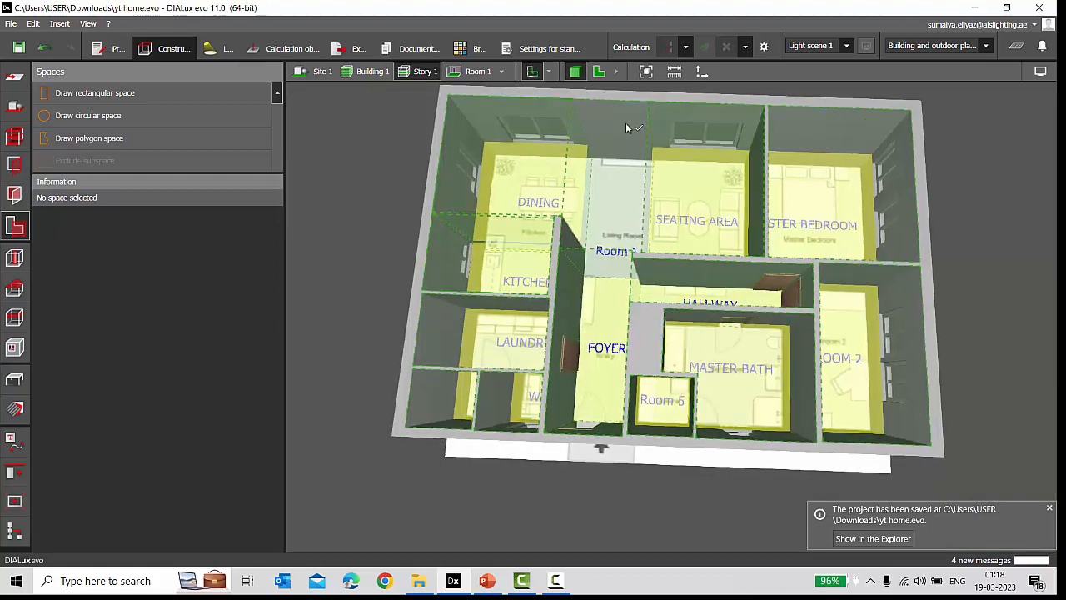
click(648, 72)
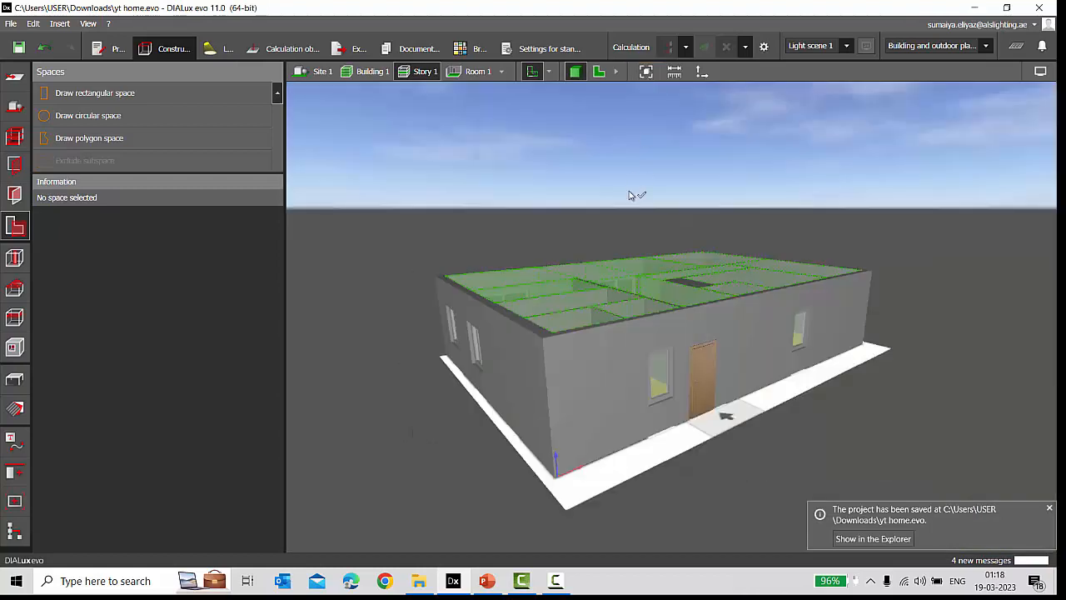
click(16, 381)
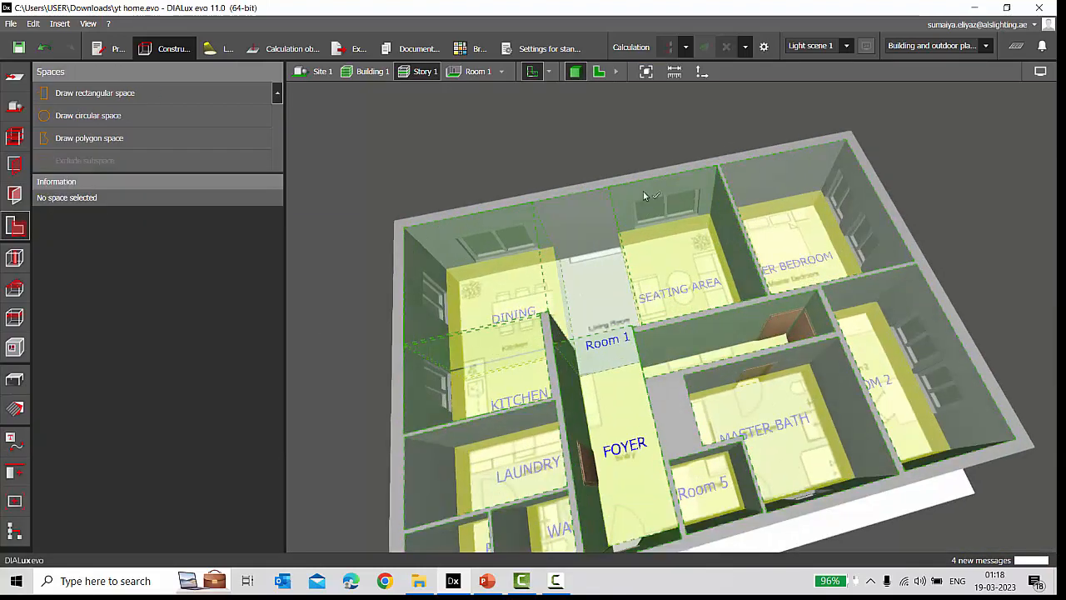
scroll(637, 92, down, 3)
scroll(661, 226, up, 3)
right_drag(661, 227, 558, 162)
scroll(670, 174, up, 1)
key(ctrl+s)
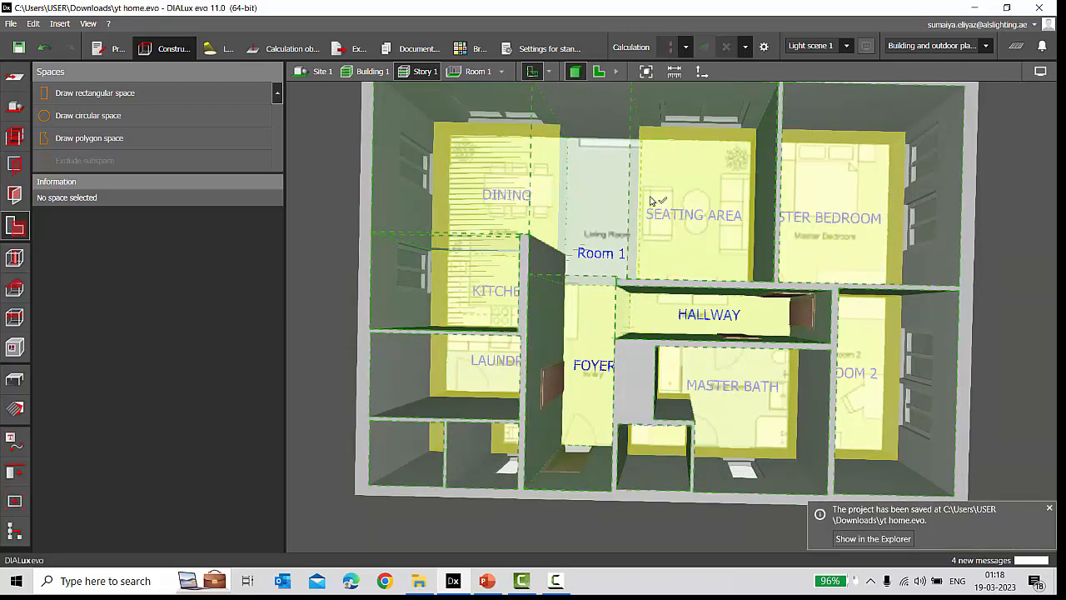
Leave the slide show, switch back to DIALux evo and display the working planes among the calculation objects.
click(23, 389)
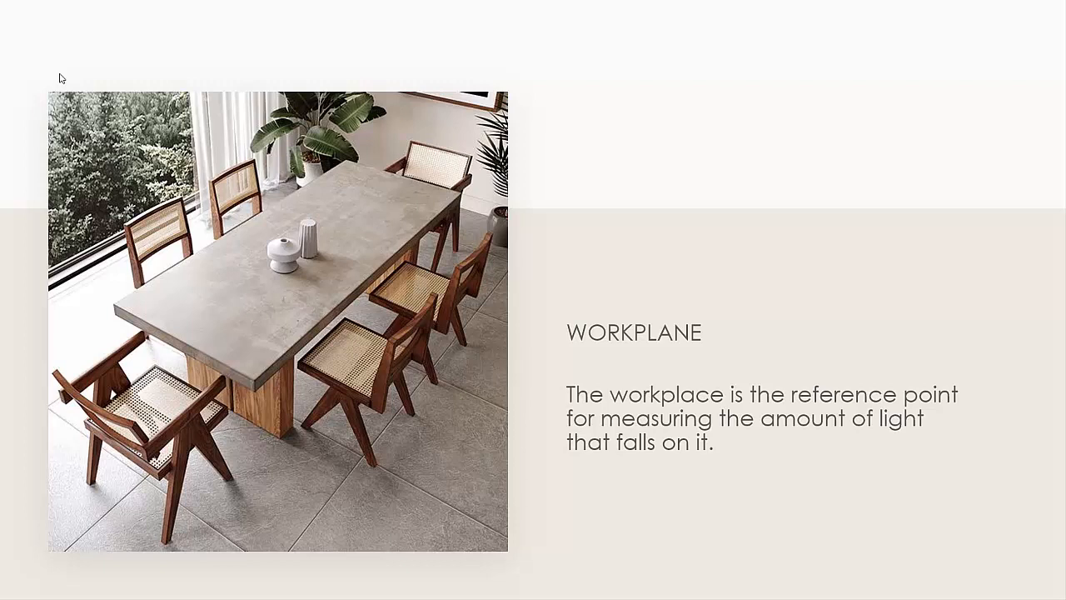
key(Escape)
click(457, 586)
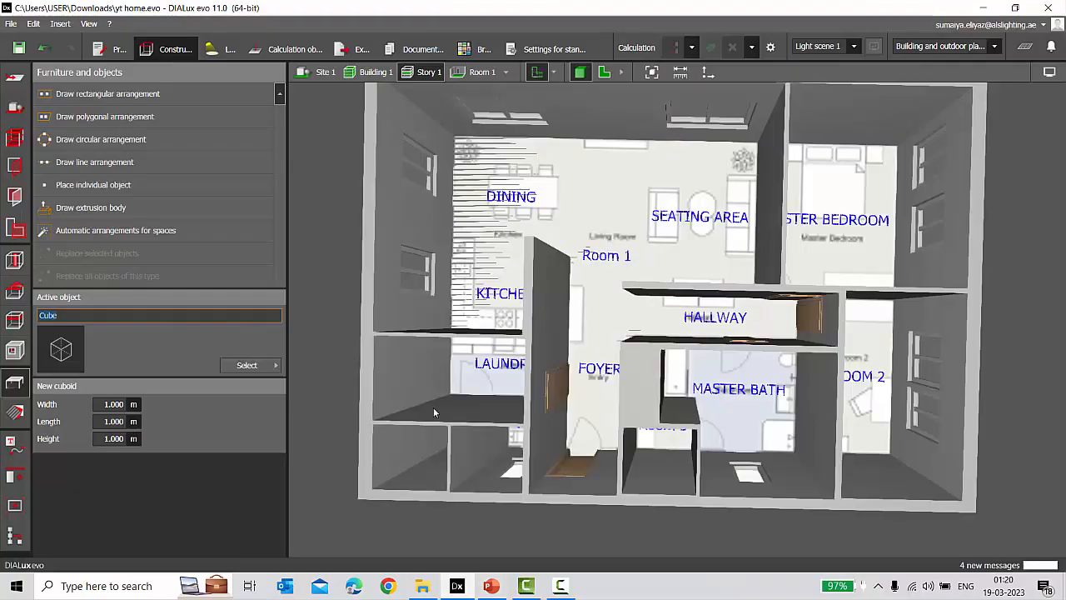
click(288, 53)
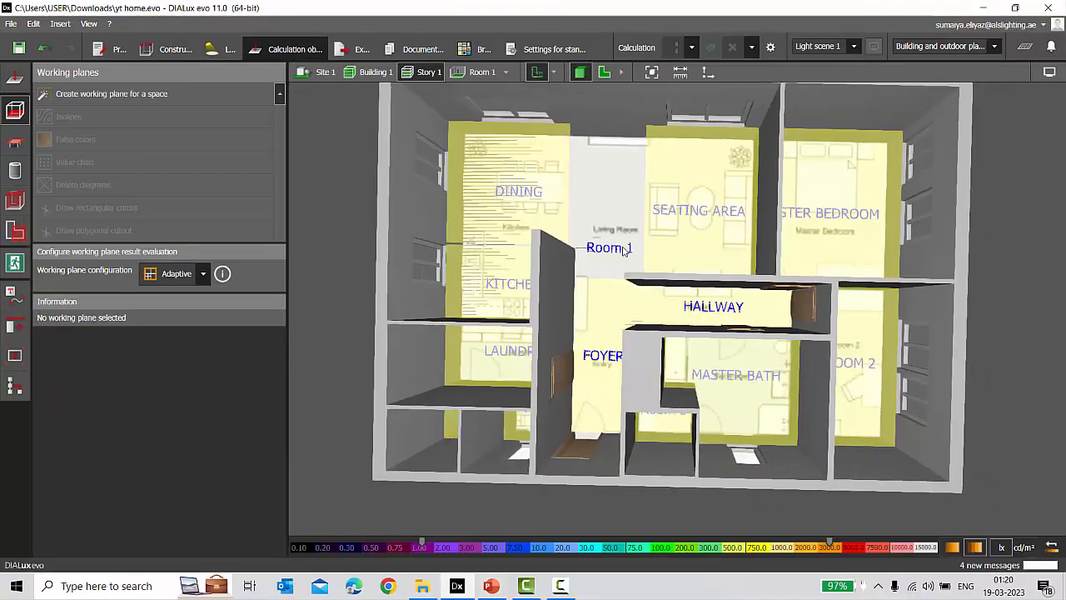
Examine the working planes of the story's rooms in 3D from several angles.
right_drag(623, 249, 614, 226)
scroll(469, 242, up, 3)
right_drag(534, 250, 616, 202)
scroll(612, 220, down, 2)
scroll(617, 207, up, 1)
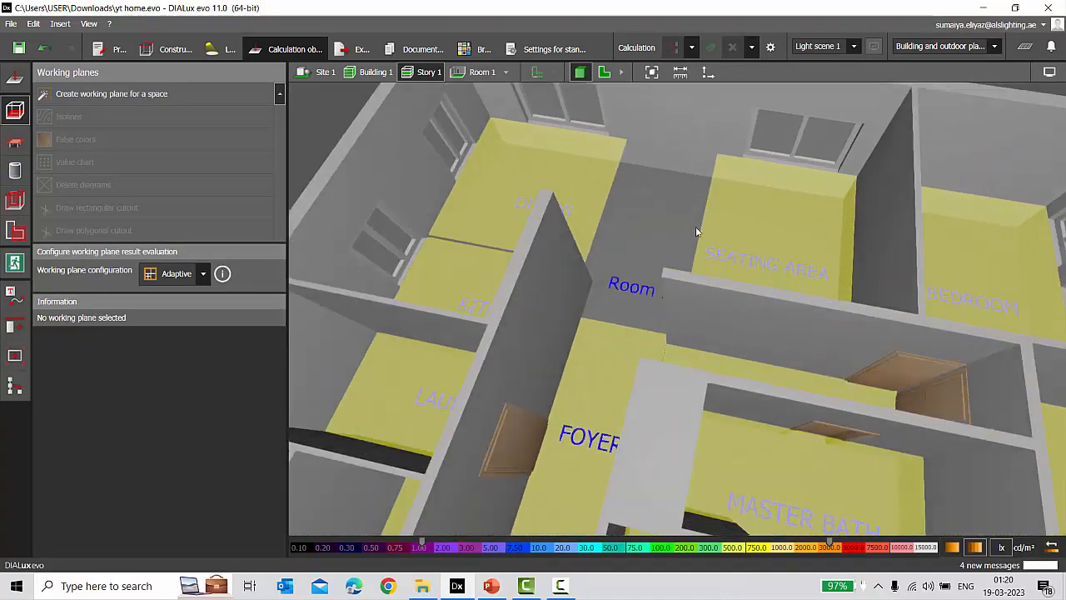
scroll(696, 226, down, 3)
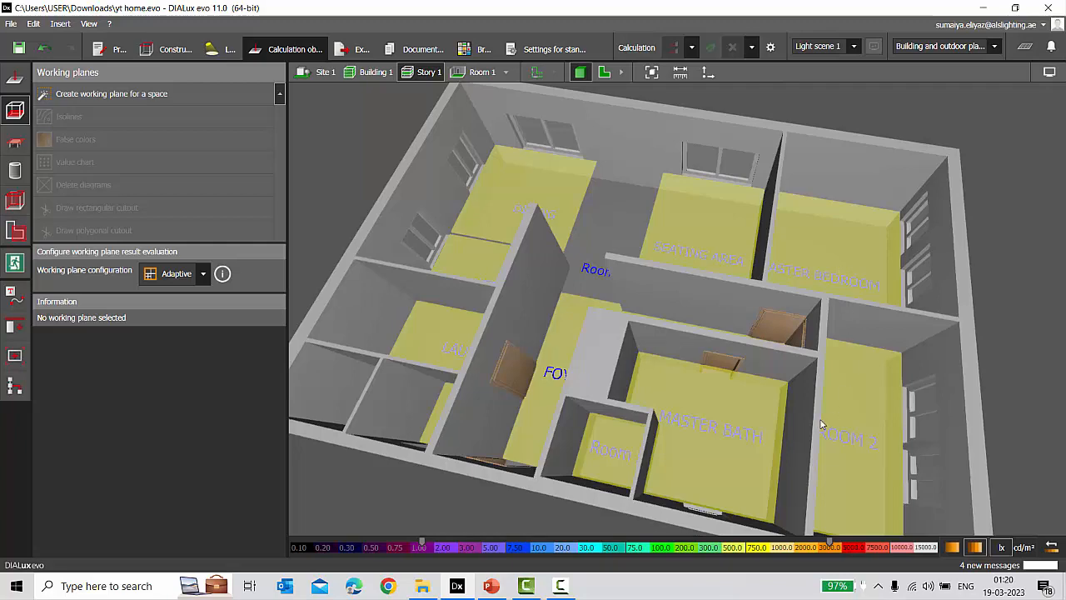
mouse_move(829, 425)
right_down()
mouse_move(849, 418)
mouse_move(835, 428)
right_up()
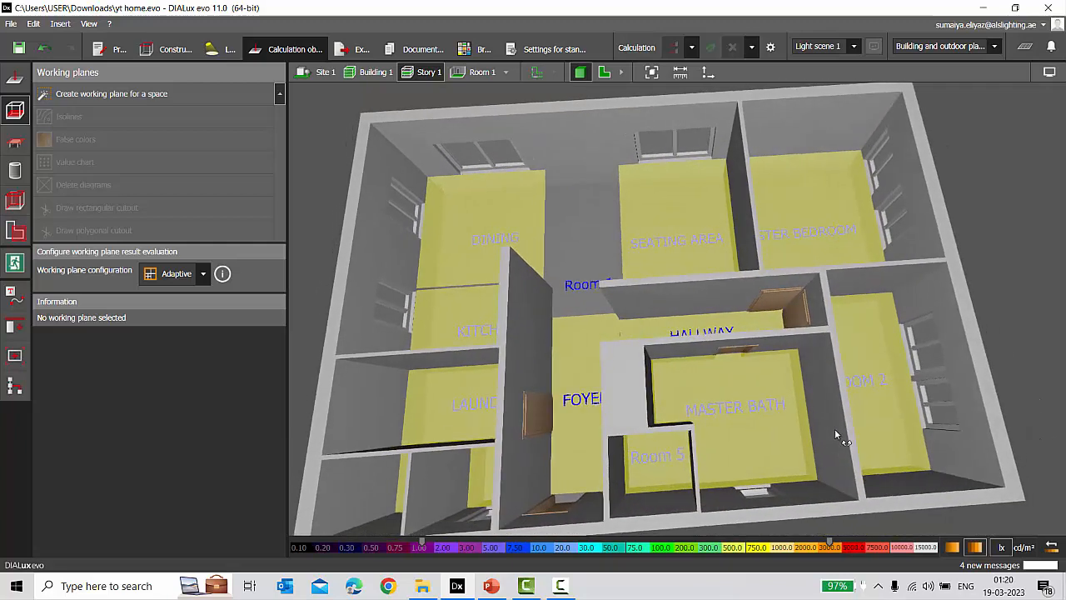
scroll(727, 384, up, 2)
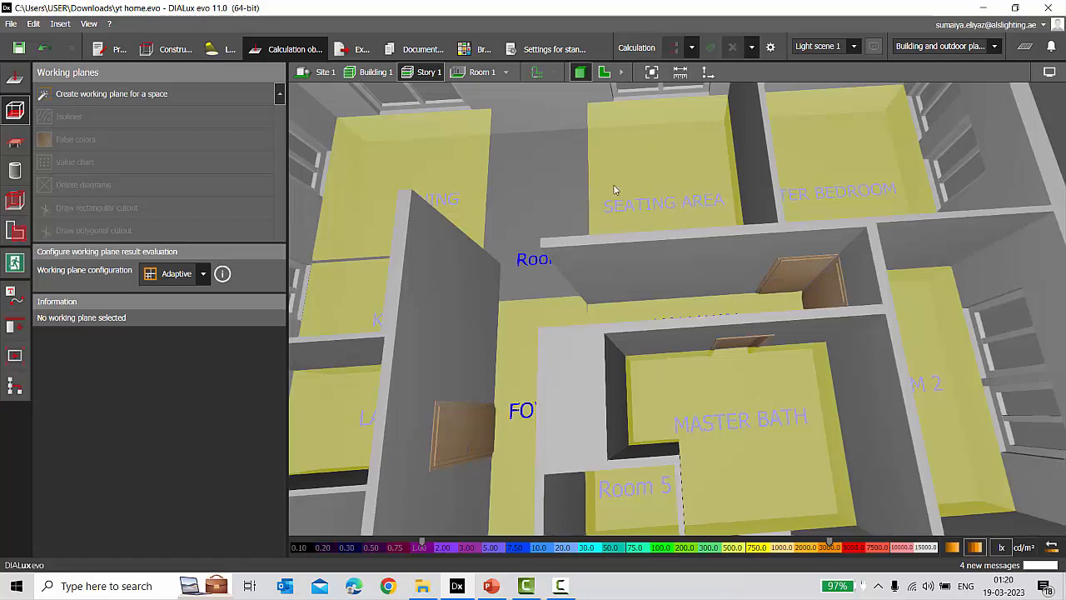
scroll(614, 185, down, 3)
Show the spaces in plan and inspect the working plane settings of MASTER BEDROOM, Room 1 and the dining area.
click(16, 230)
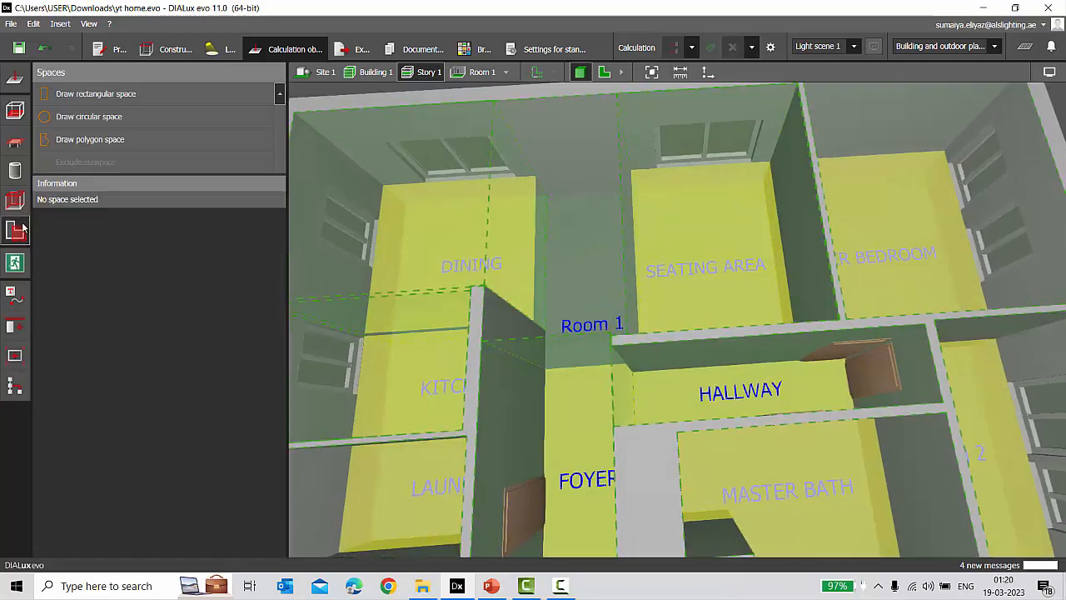
scroll(700, 238, up, 2)
click(700, 238)
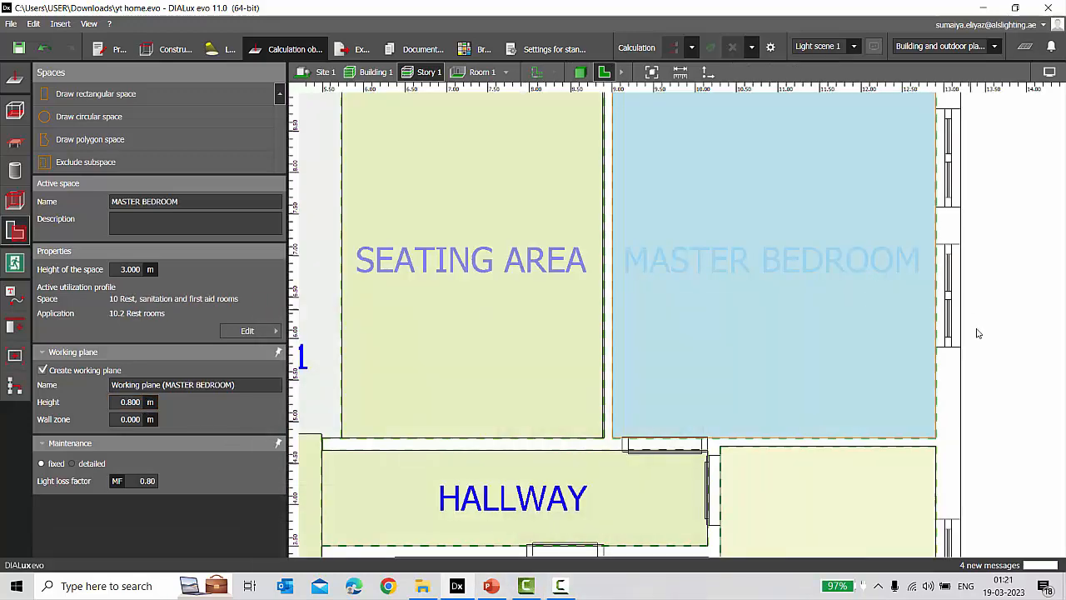
scroll(977, 330, down, 4)
click(635, 292)
scroll(589, 298, up, 4)
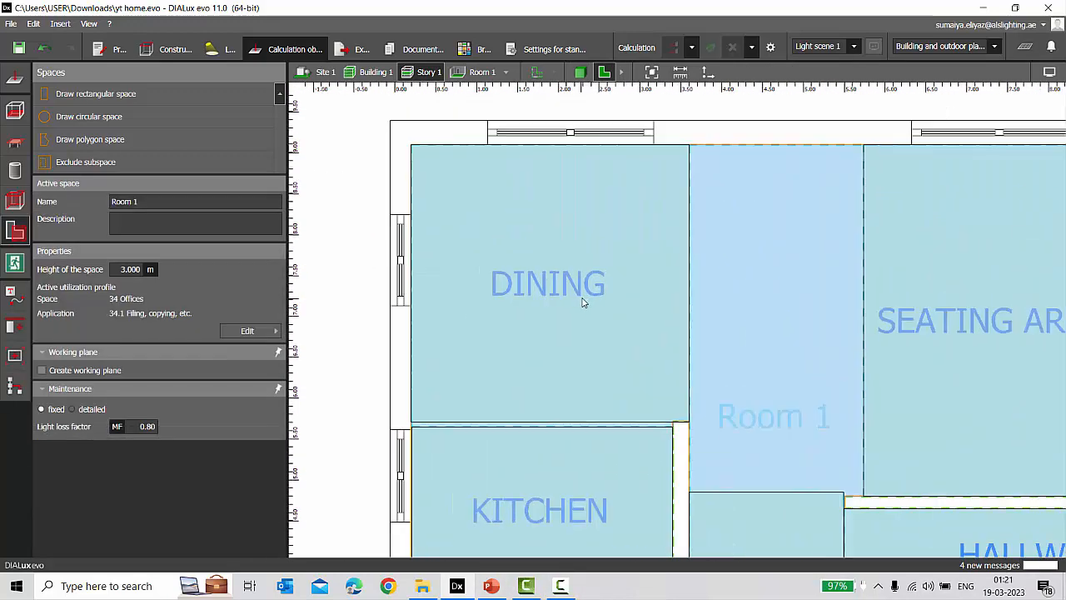
click(583, 303)
scroll(580, 300, up, 2)
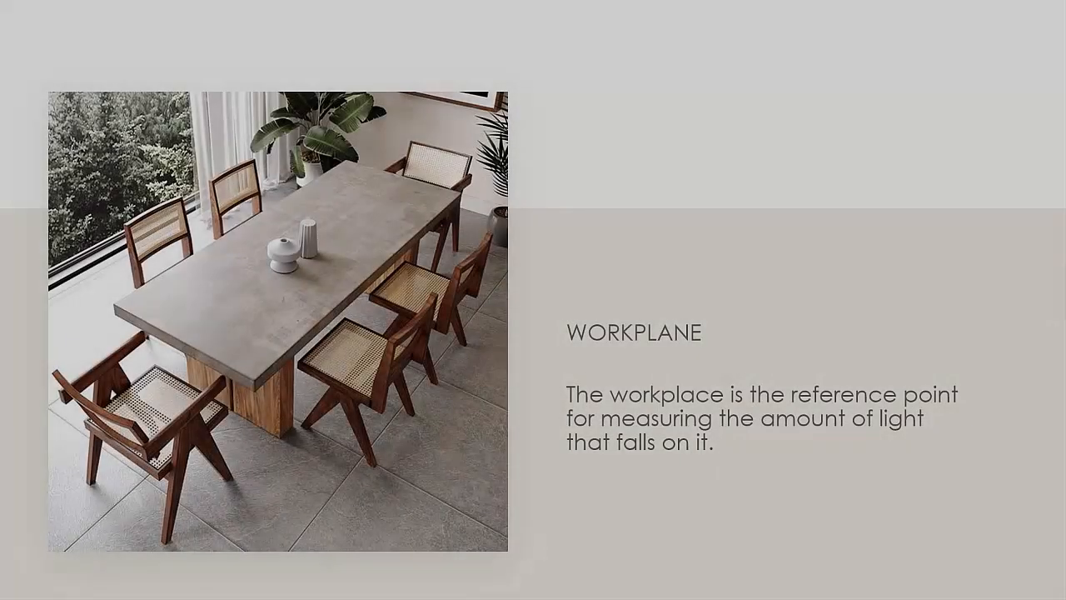
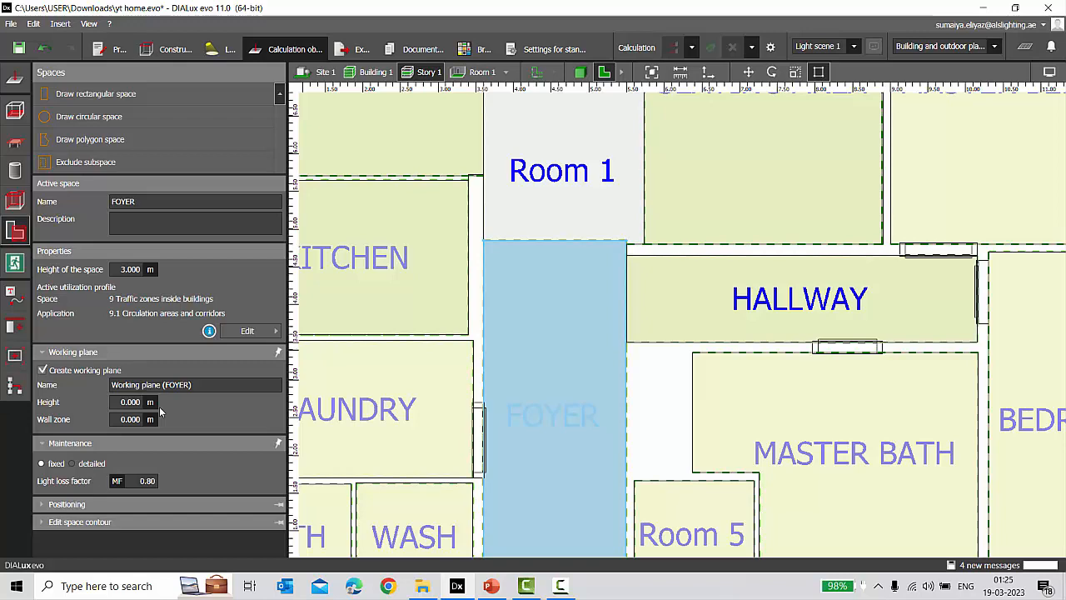
Check the working plane settings of the HALLWAY and KITCHEN spaces, including the kitchen's utilisation profile.
scroll(571, 294, down, 2)
click(738, 308)
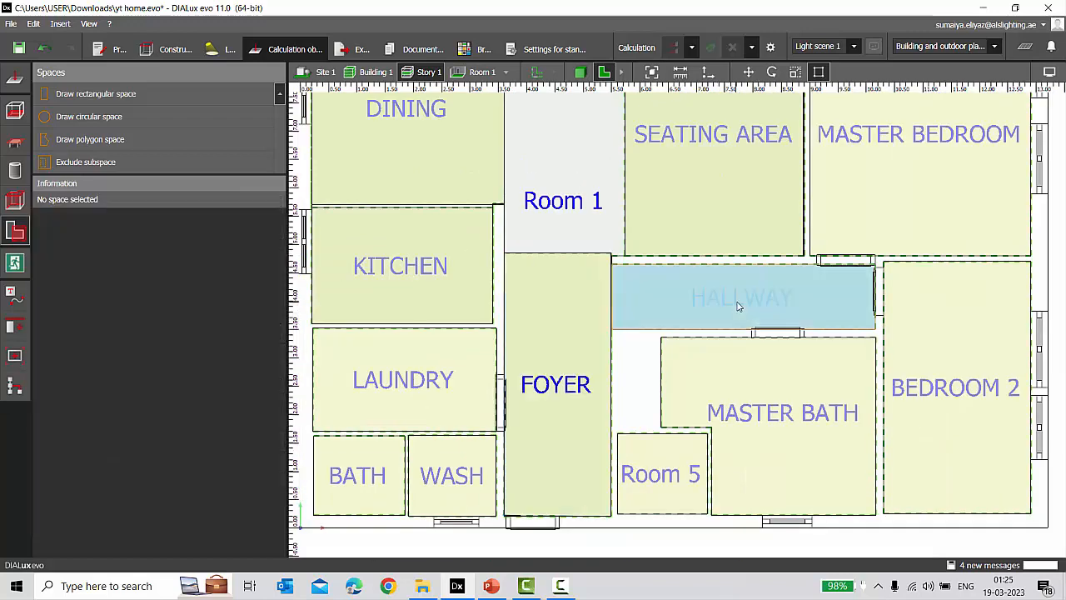
scroll(738, 308, up, 1)
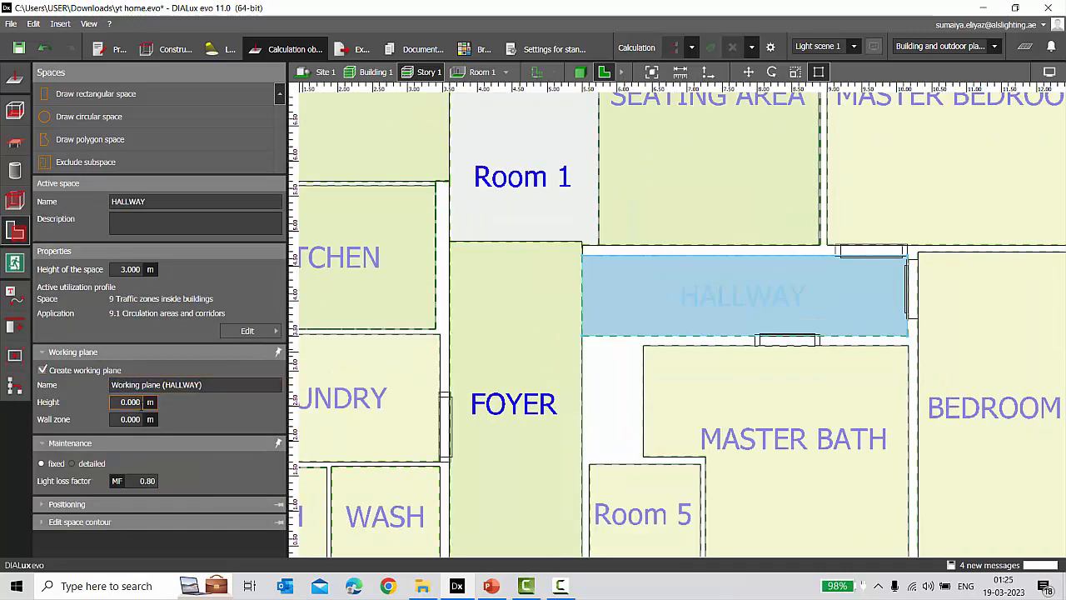
scroll(510, 282, down, 1)
scroll(533, 263, up, 1)
click(518, 270)
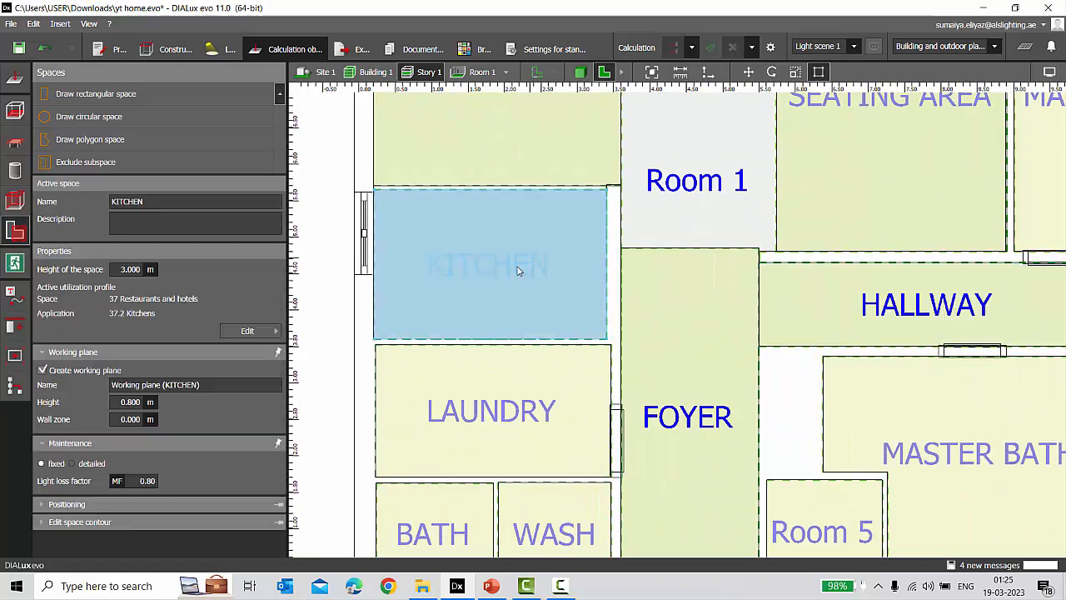
click(261, 332)
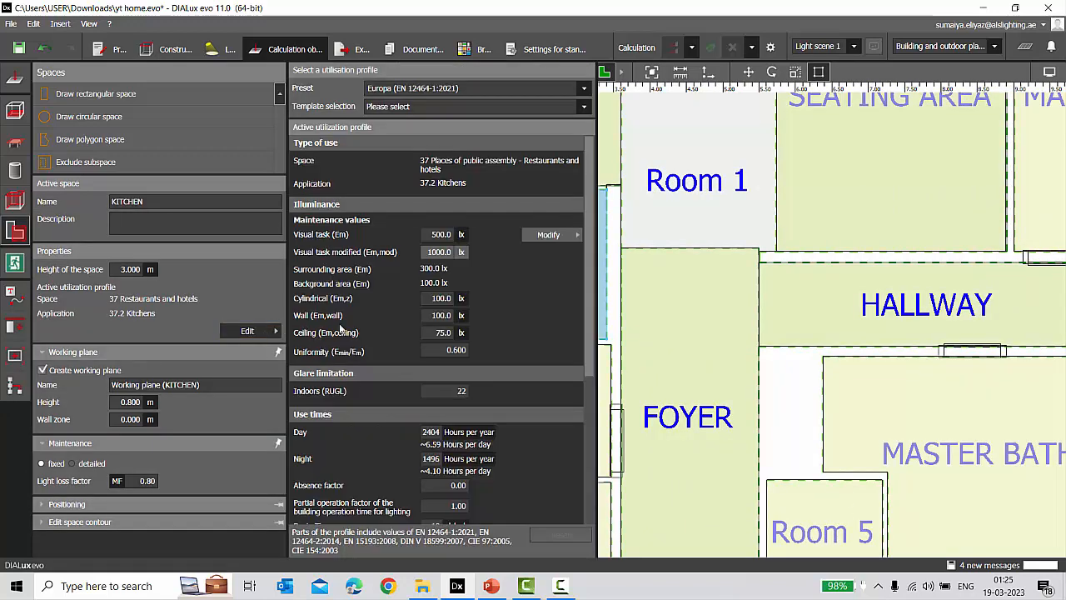
click(248, 331)
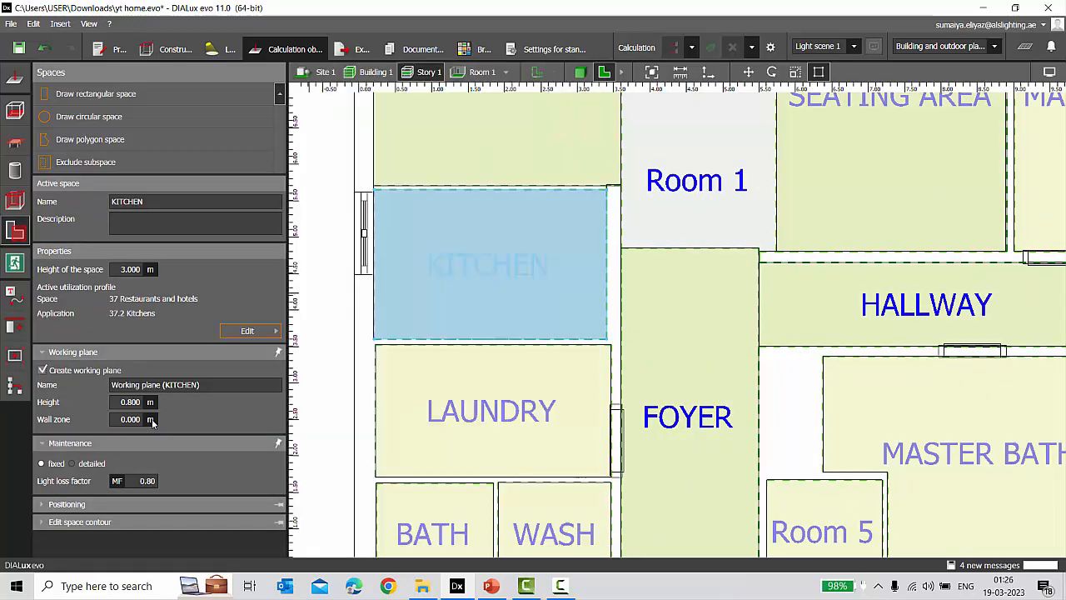
scroll(562, 340, down, 1)
scroll(562, 340, up, 1)
Check the working plane heights of the LAUNDRY, BATH and WASH spaces.
click(517, 385)
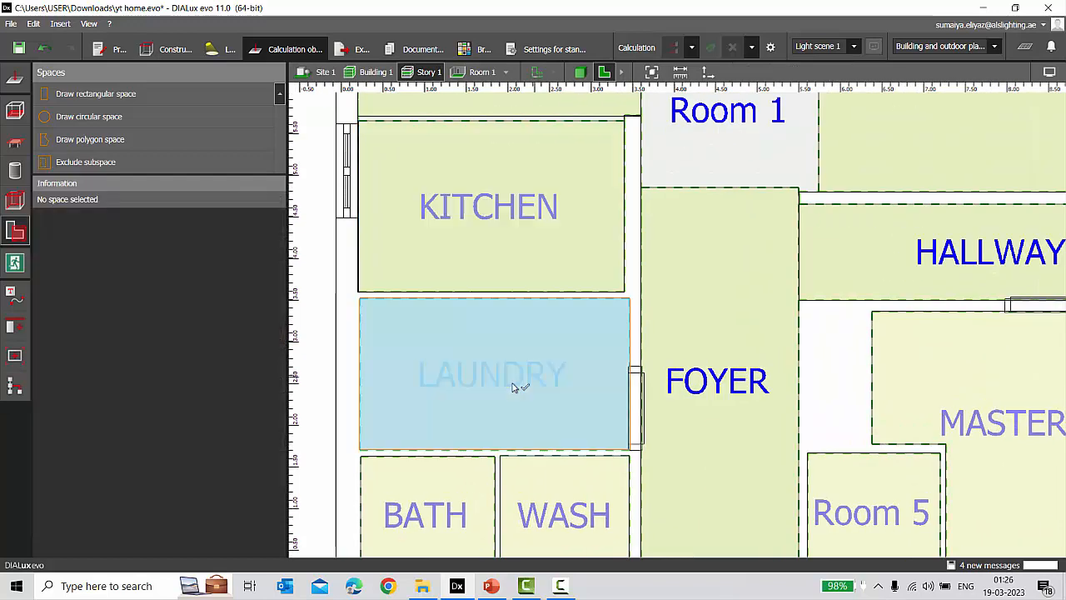
scroll(516, 385, up, 1)
scroll(503, 254, down, 1)
scroll(457, 454, up, 1)
click(458, 458)
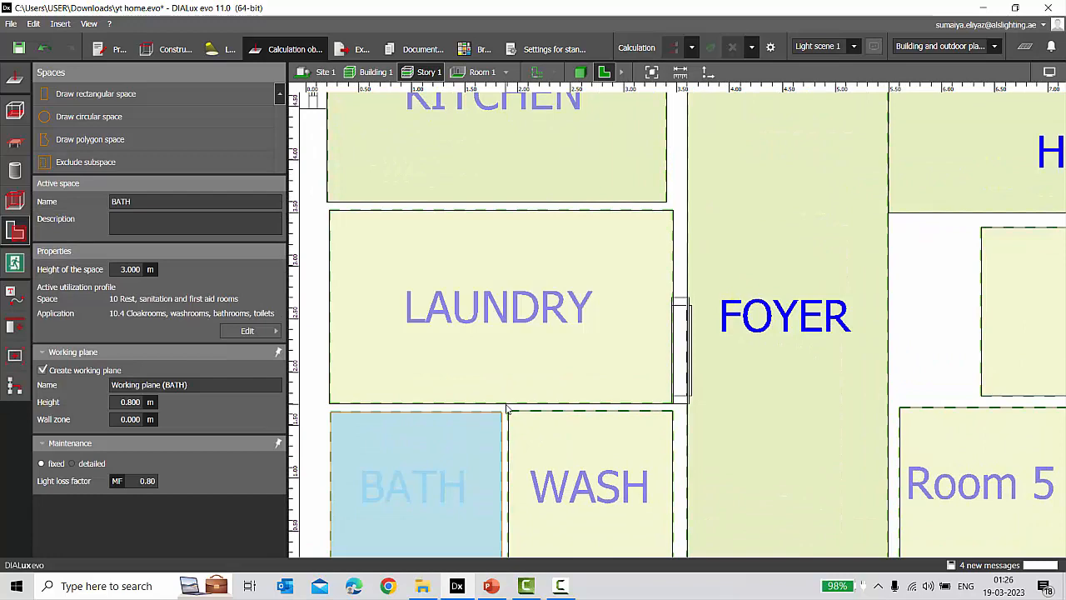
scroll(514, 369, up, 1)
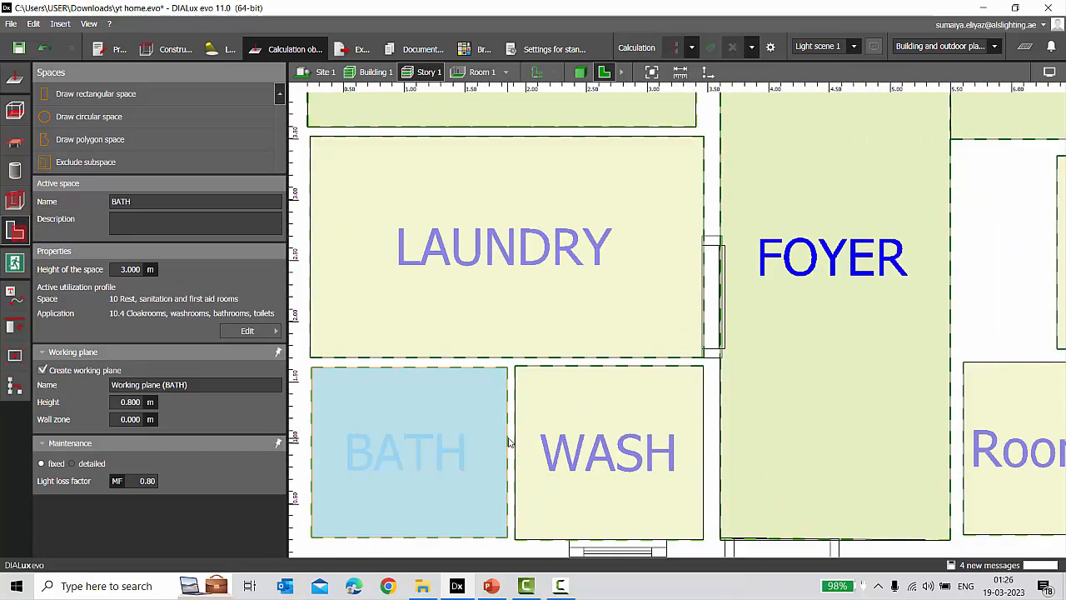
click(572, 419)
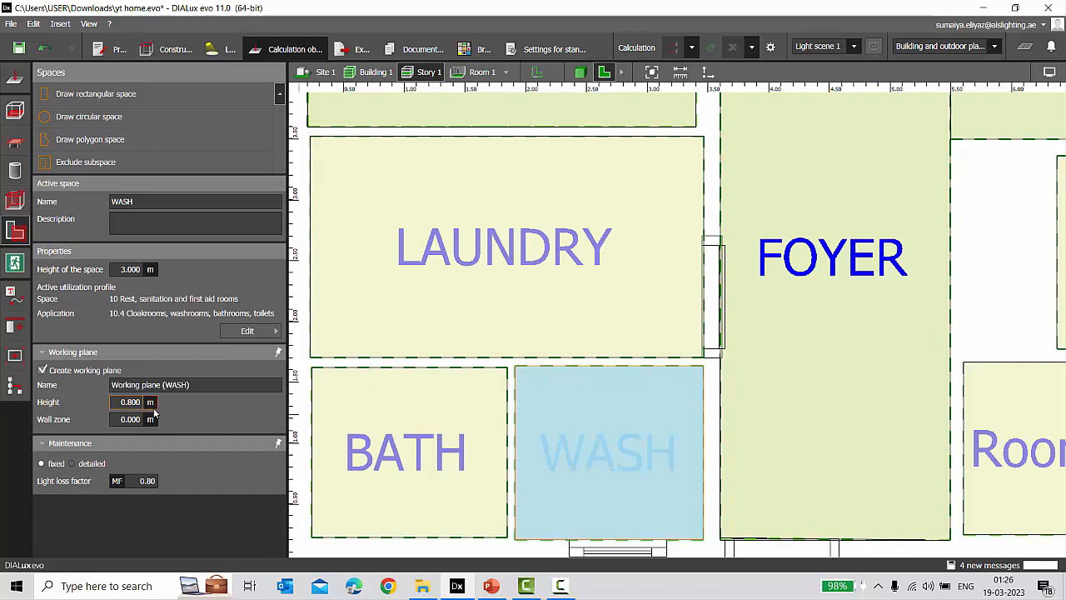
click(129, 401)
Set the working plane height of the BATH space to 0 m.
click(403, 415)
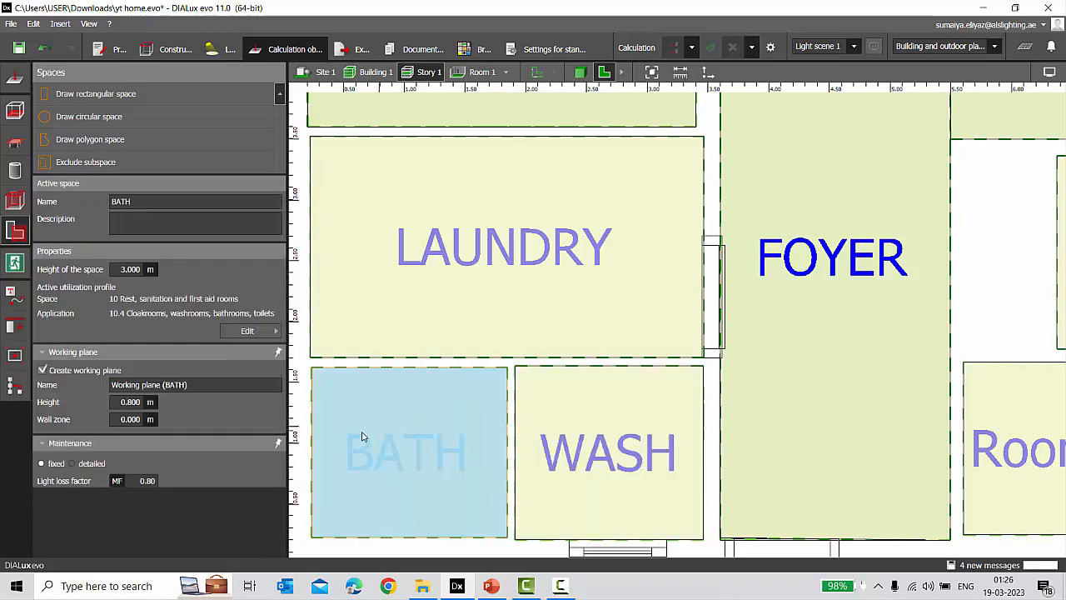
double_click(138, 402)
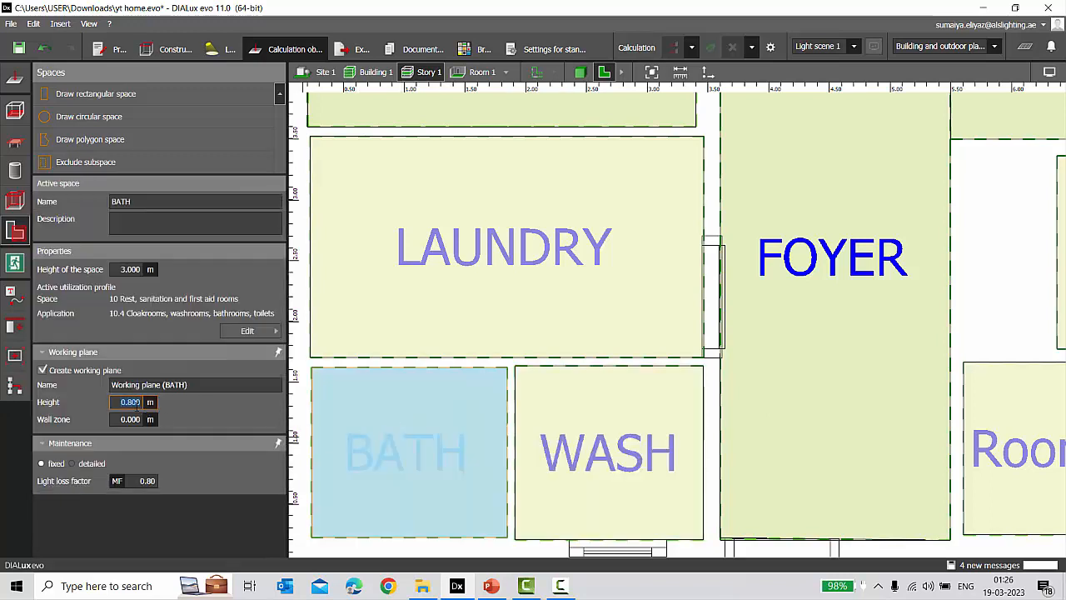
text(0)
key(Return)
Set the MASTER BATH space's working plane height to 0 m, clear the selection and save the project.
scroll(499, 358, down, 5)
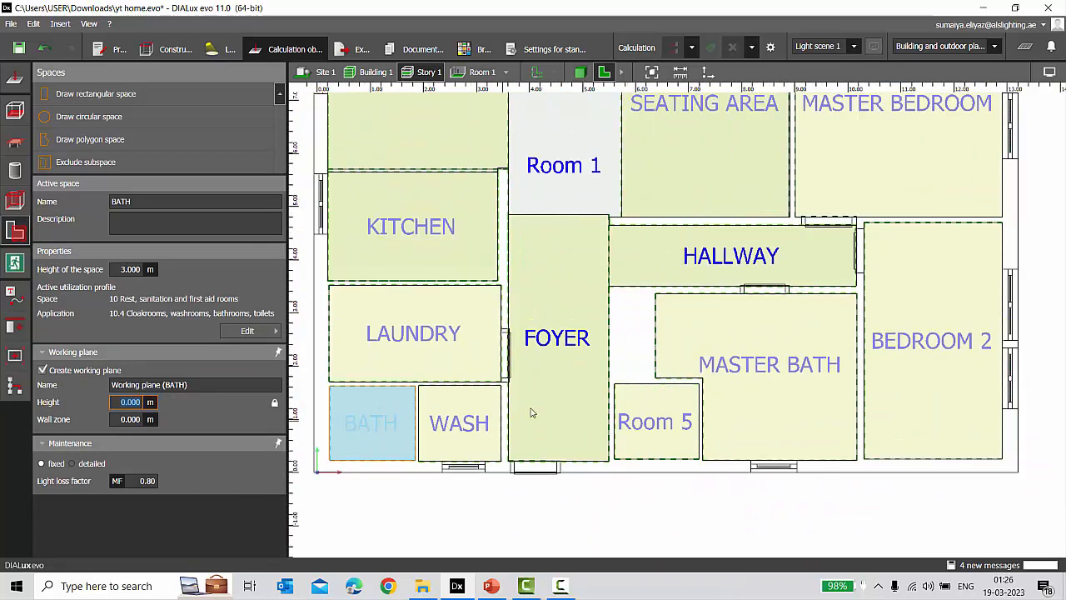
scroll(772, 371, up, 4)
click(773, 371)
scroll(772, 371, up, 2)
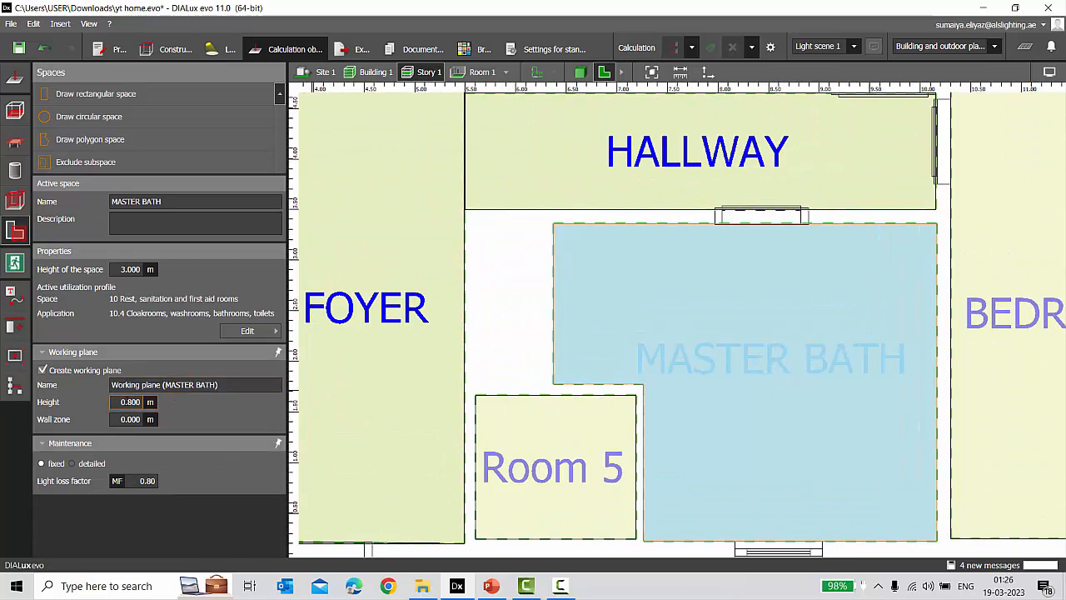
text(0)
key(Return)
scroll(516, 384, down, 3)
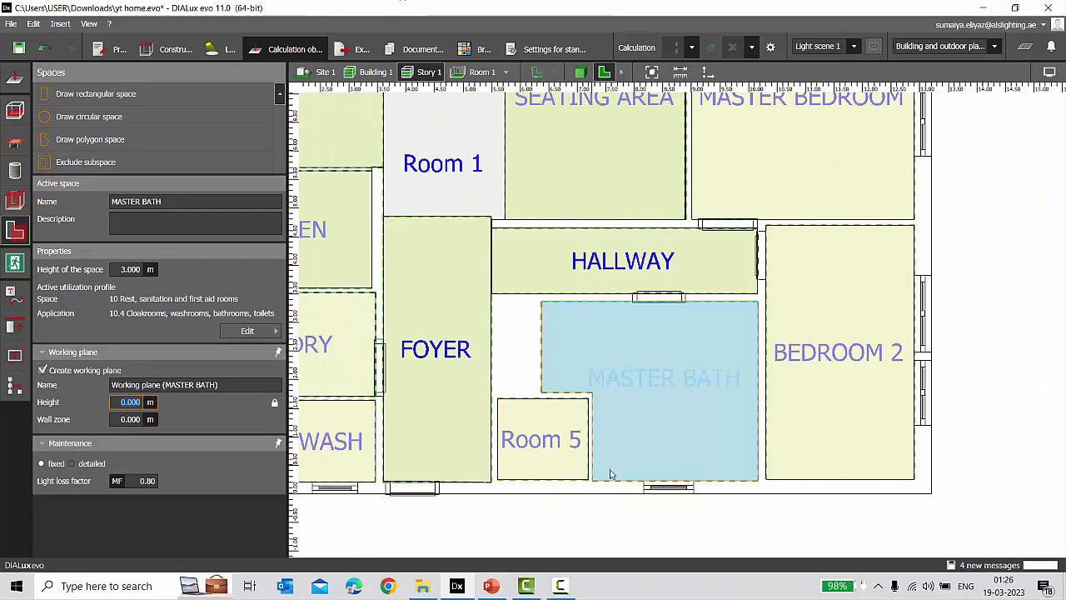
click(692, 520)
key(ctrl+s)
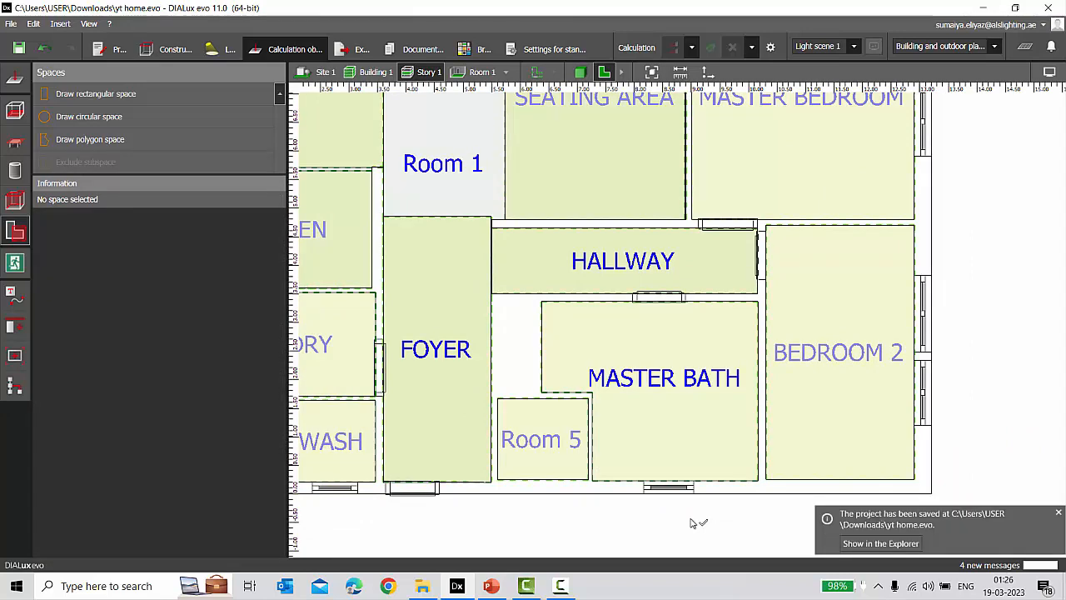
Set the working plane height of the BEDROOM 2 space to 0.5 m and clear the selection.
scroll(821, 436, up, 1)
scroll(837, 416, up, 2)
click(750, 448)
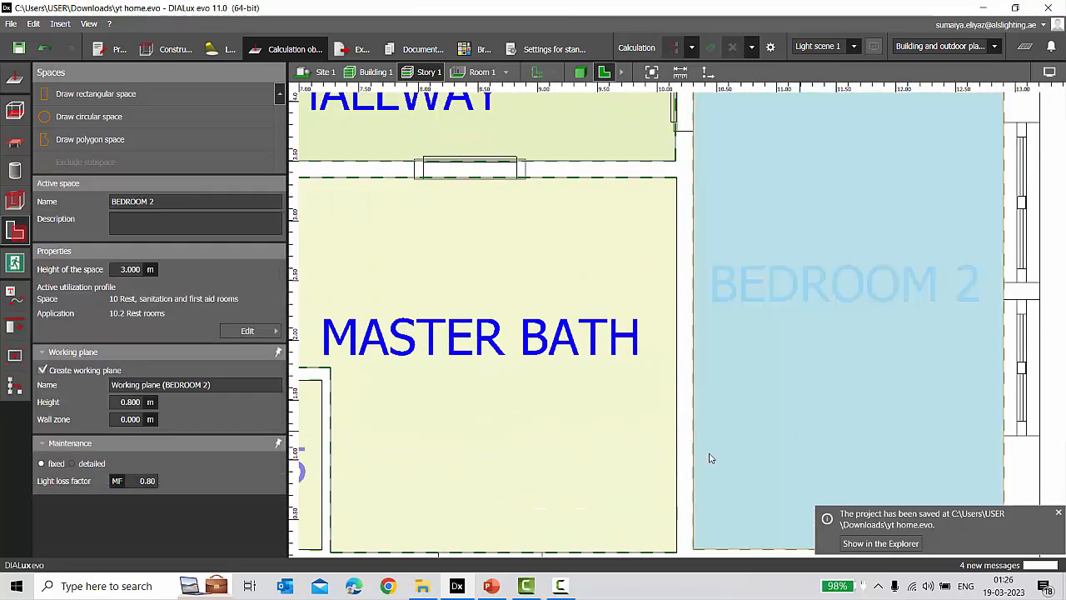
scroll(689, 460, down, 2)
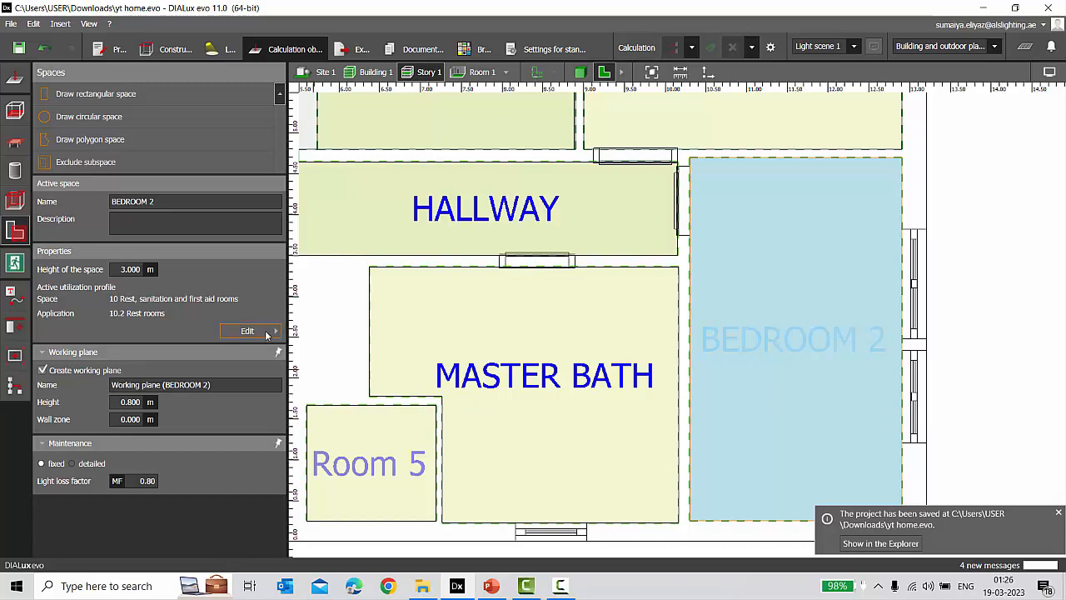
double_click(130, 401)
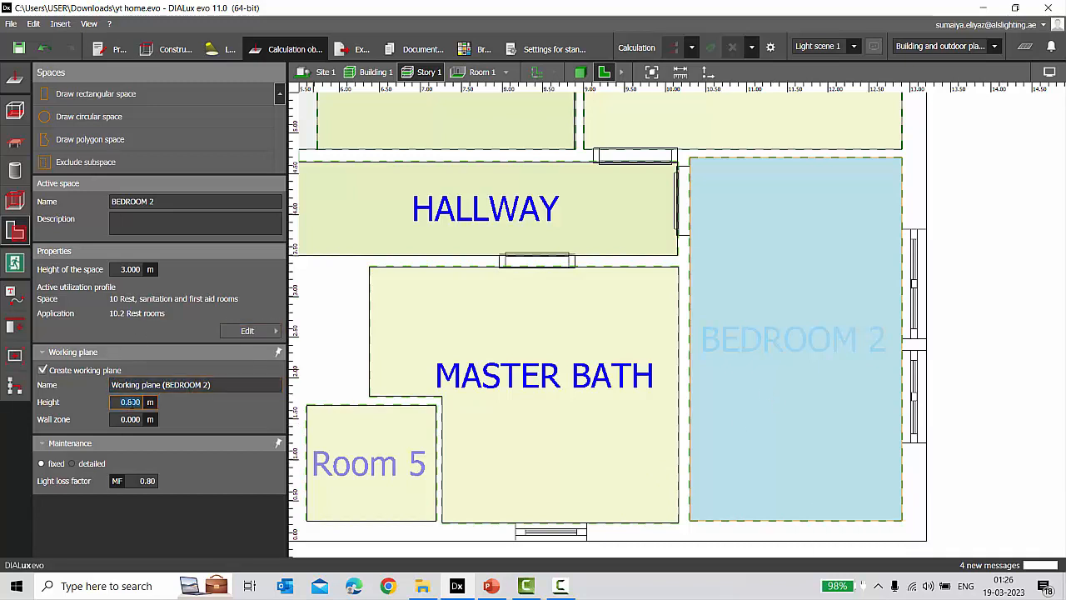
text(0.5)
key(Return)
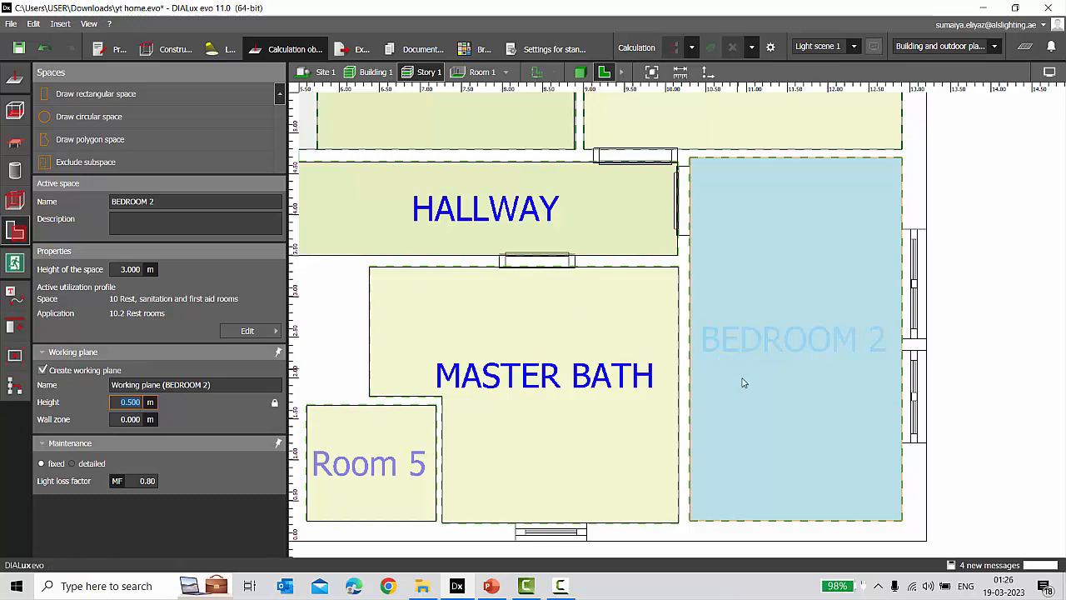
click(950, 464)
scroll(950, 464, down, 4)
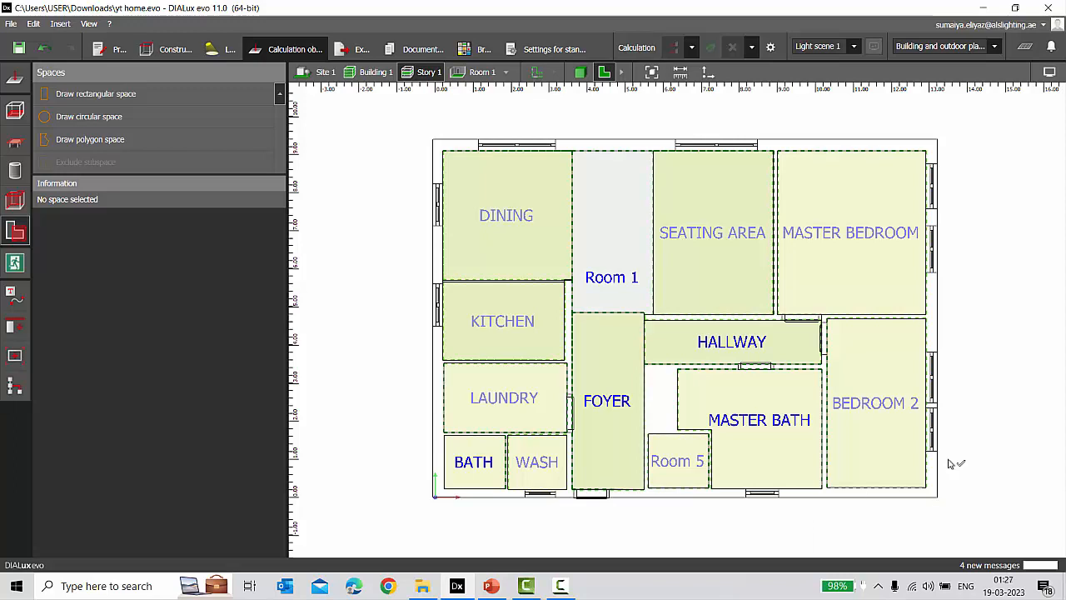
Show the story in 3D, return to the construction mode and save the project.
click(579, 76)
click(172, 50)
scroll(622, 312, up, 3)
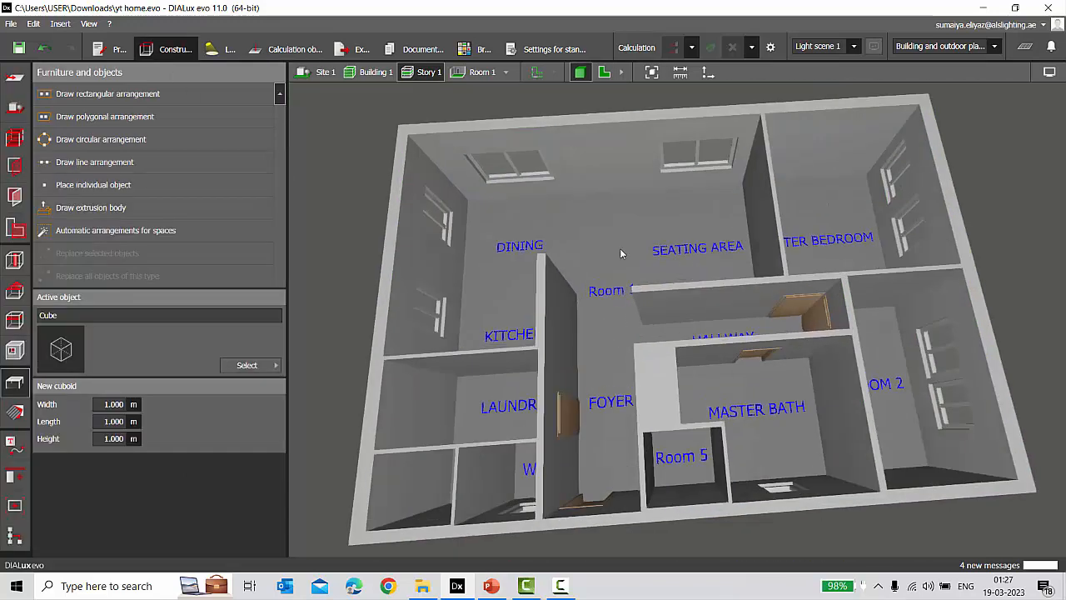
key(ctrl+s)
scroll(609, 267, down, 2)
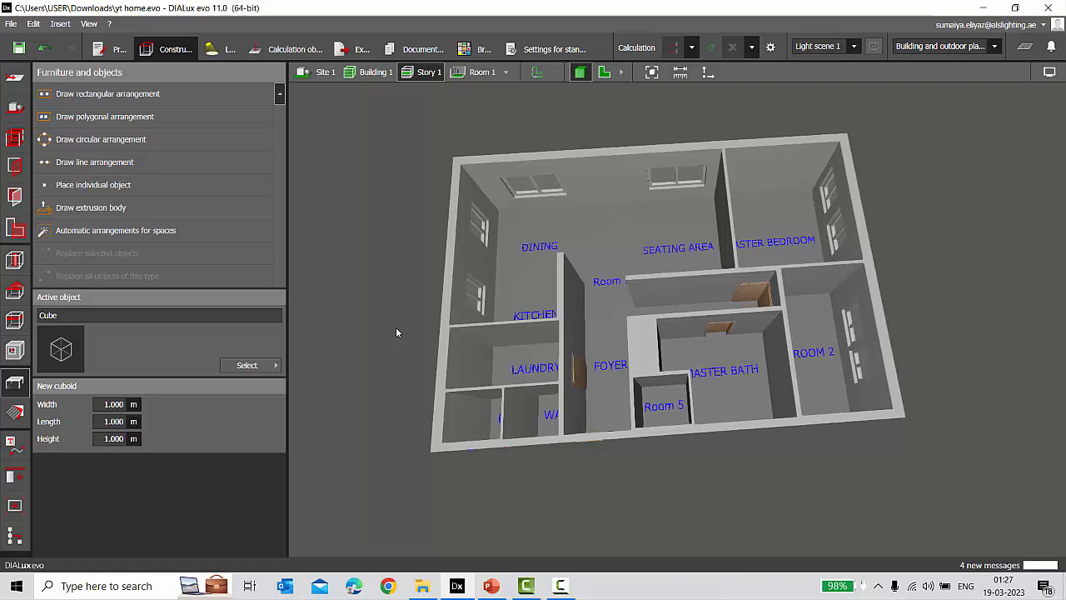
Open the standards settings and clear the KITCHEN filter from the utilisation profiles list.
click(560, 50)
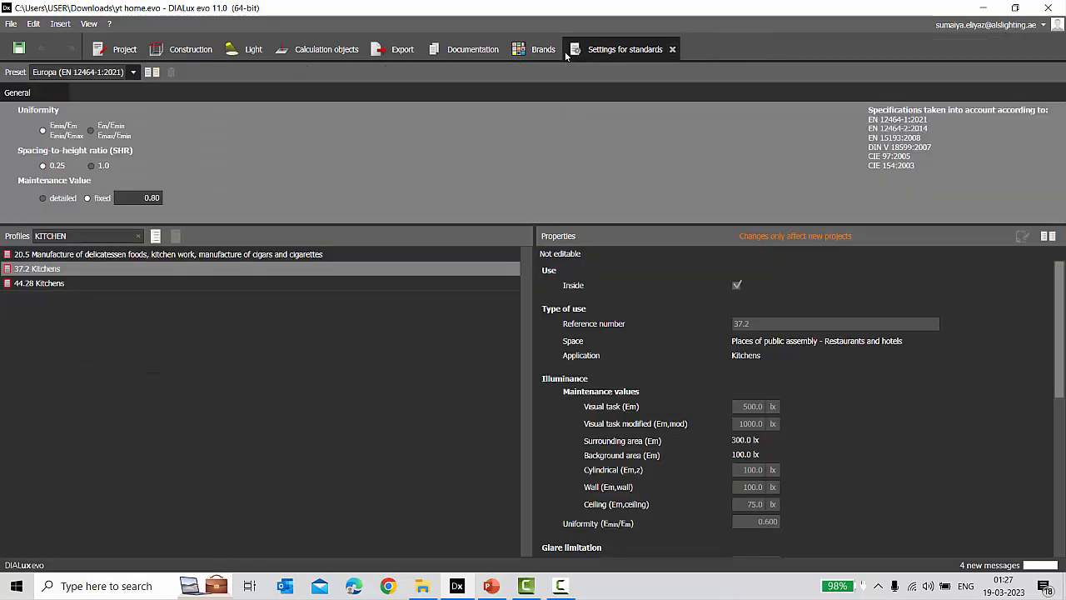
double_click(89, 235)
key(BackSpace)
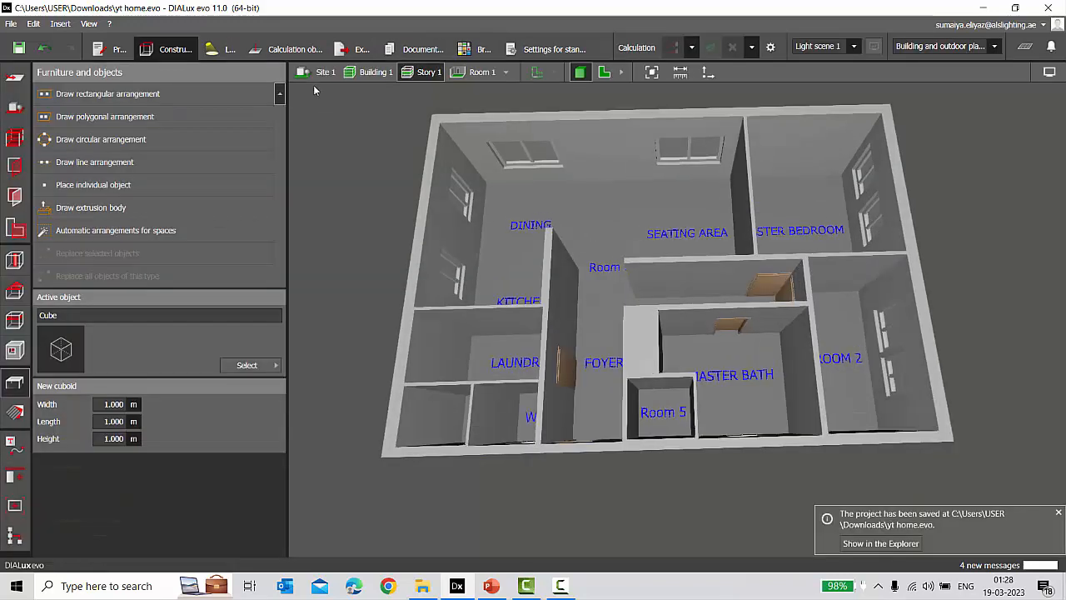
Display the story's spaces among the calculation objects and save the project.
click(283, 49)
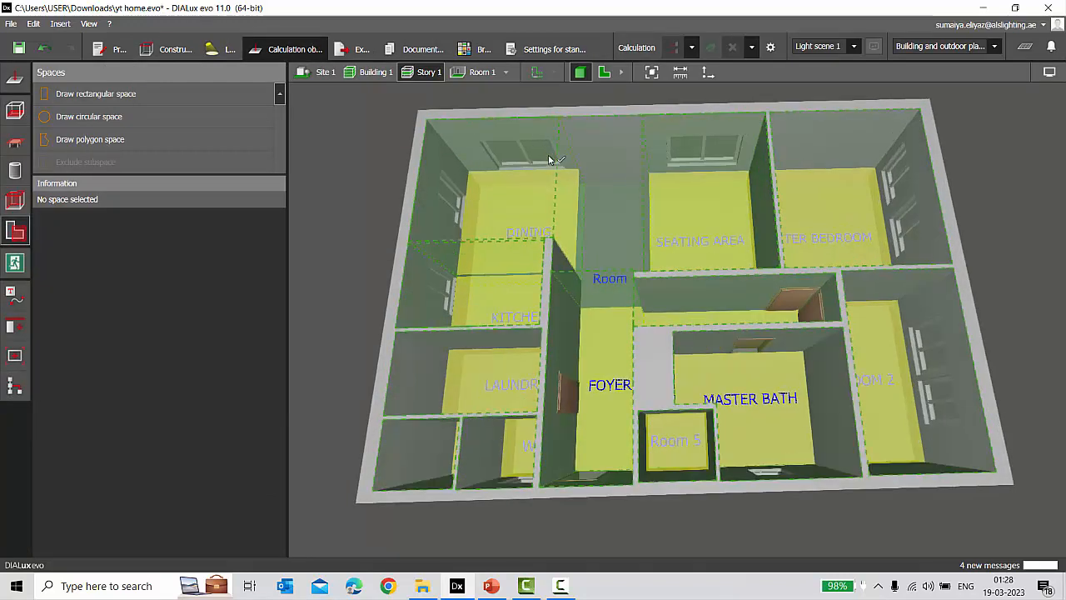
key(ctrl+s)
key(ctrl+s)
key(ctrl+s)
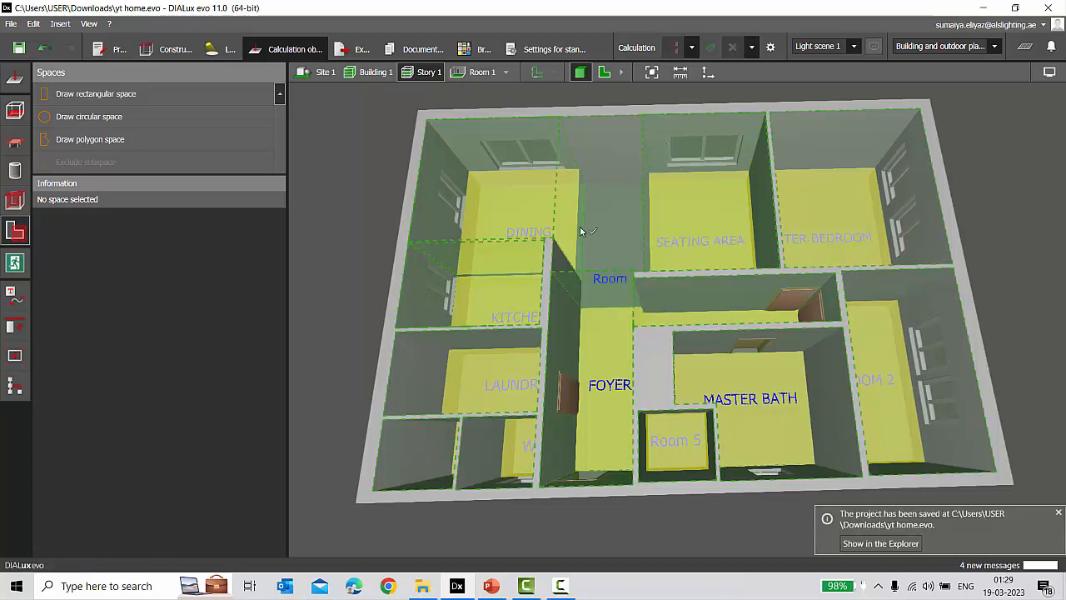
Switch back to the construction mode for Story 1 and save the project again.
click(171, 49)
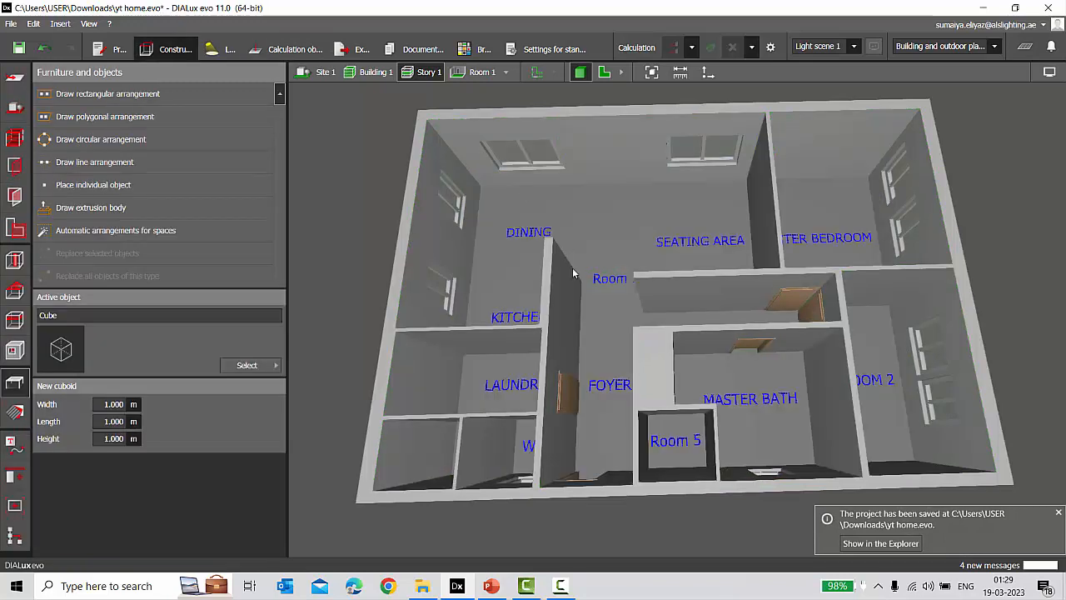
right_drag(585, 327, 612, 305)
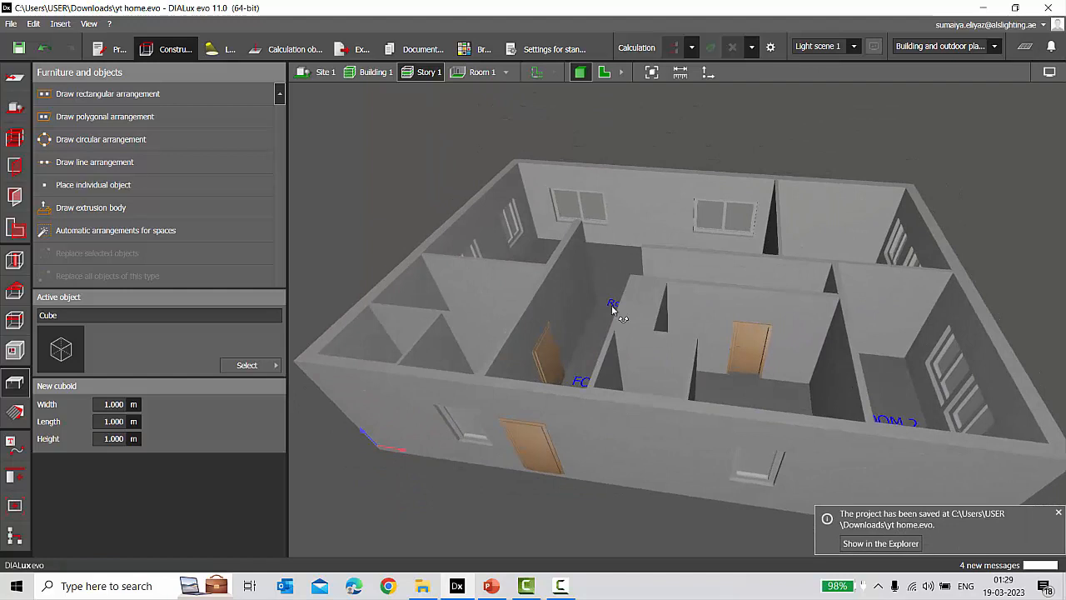
key(ctrl+s)
right_drag(612, 308, 659, 290)
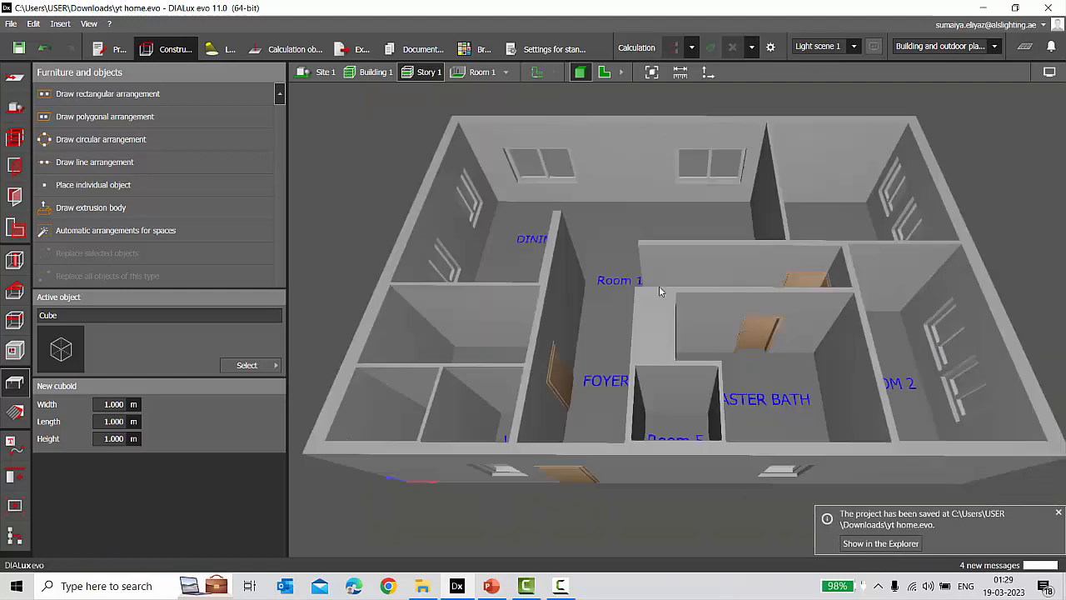